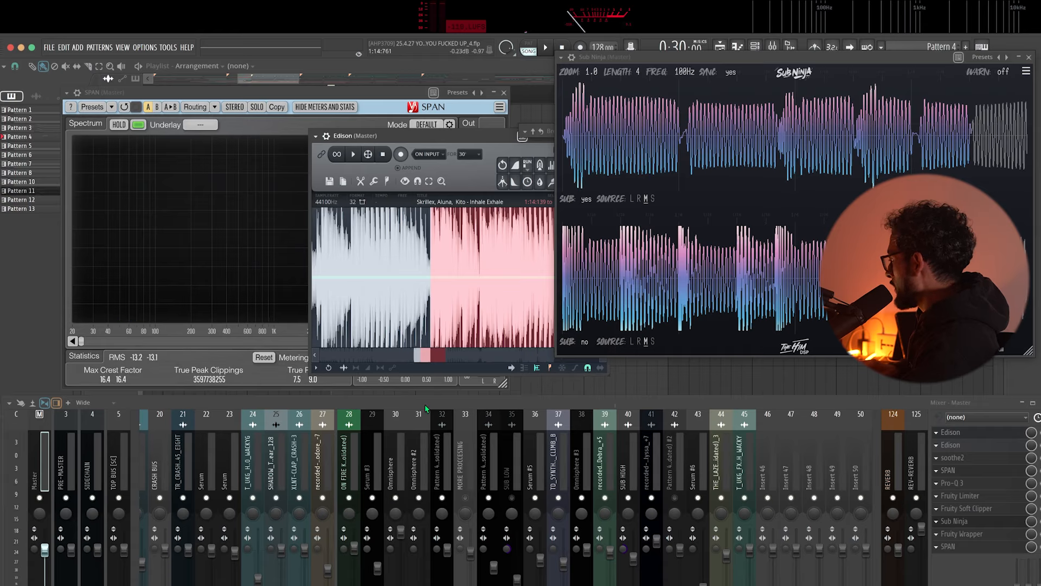
Step: Load the reference track "Skrillex, Fred again.. Flowdan - Rumble" into Edison on the master and play it to check its low end
{"action": "key", "text": "super+space"}
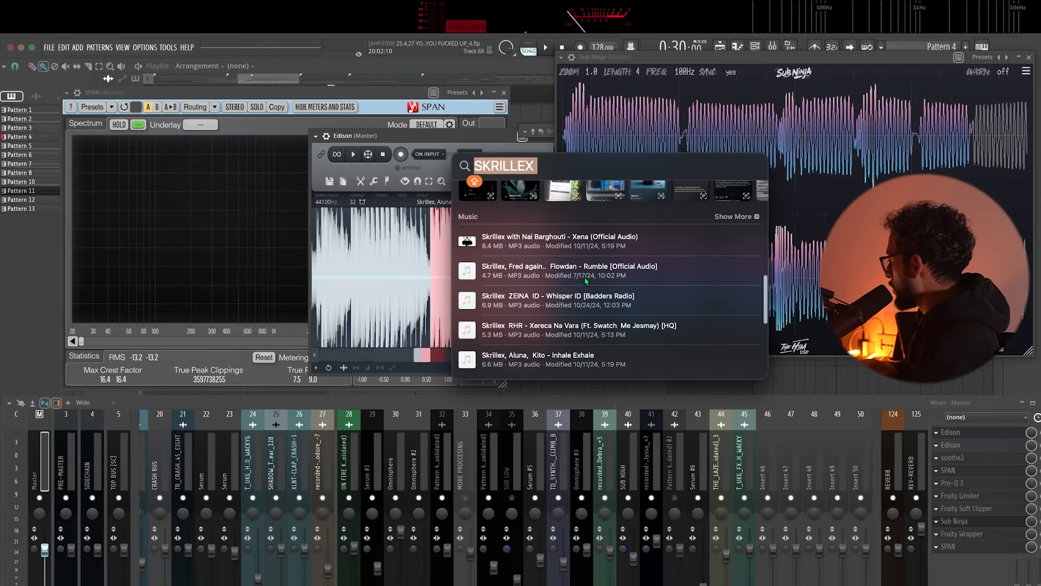
{"action": "left_click_drag", "start_coordinate": [579, 274], "coordinate": [421, 264]}
{"action": "key", "text": "space"}
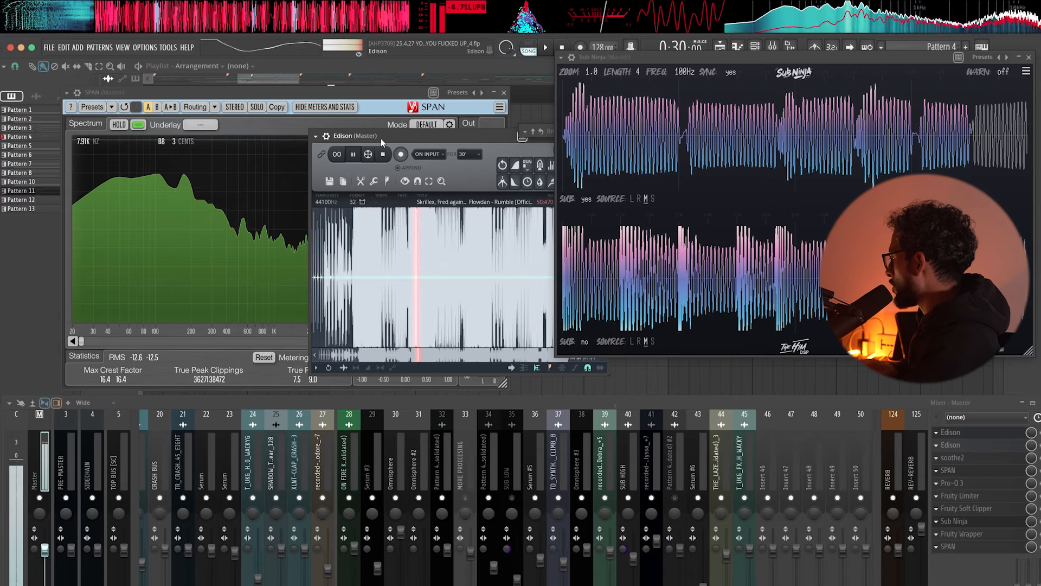
{"action": "key", "text": "space"}
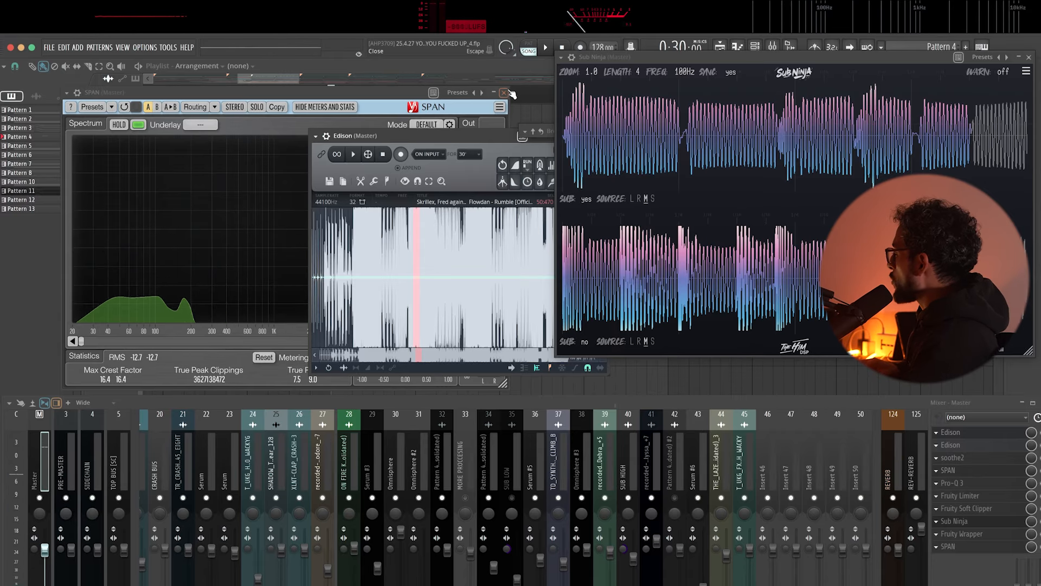
Step: Delete the first Edison effect from the master track and close the SPAN and Sub Ninja windows
{"action": "left_click", "coordinate": [937, 432]}
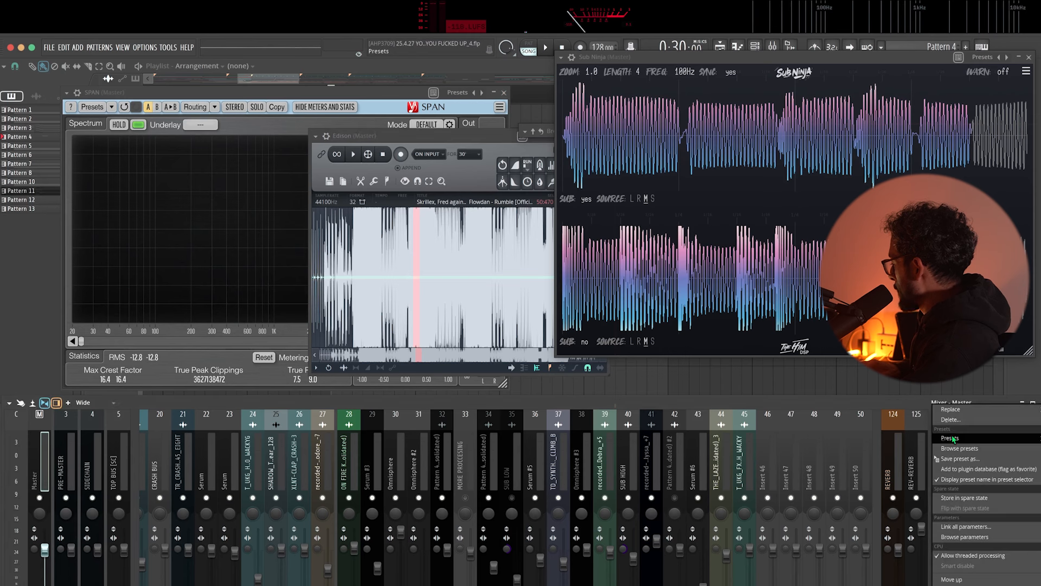
{"action": "left_click", "coordinate": [955, 439]}
{"action": "left_click", "coordinate": [572, 382]}
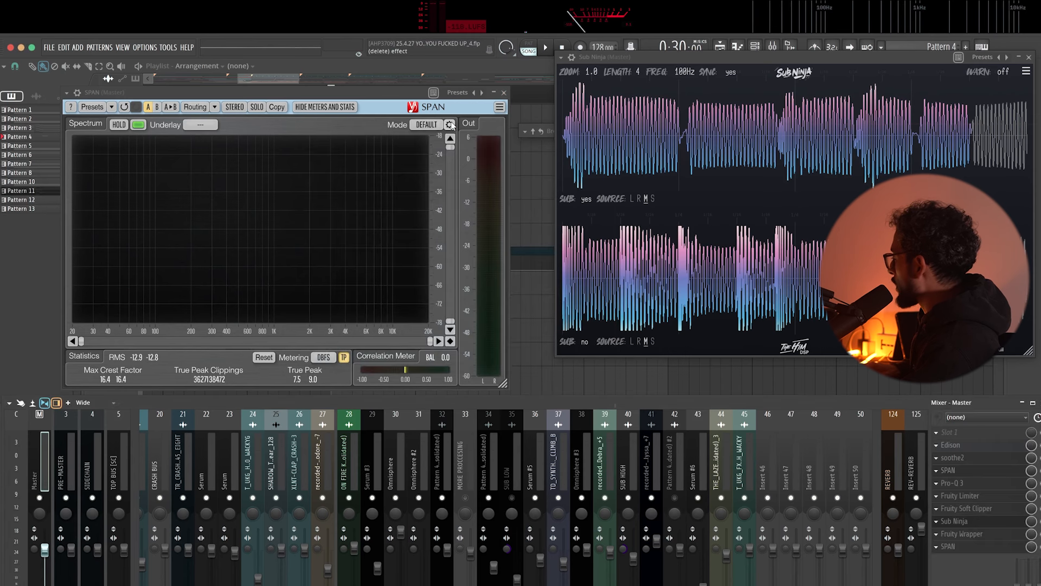
{"action": "left_click", "coordinate": [474, 76]}
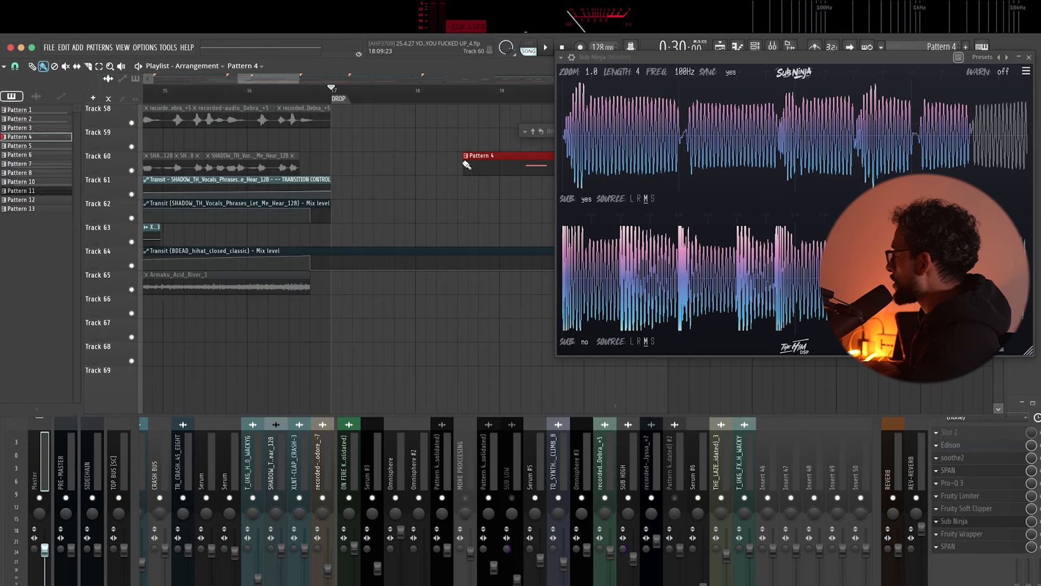
{"action": "left_click", "coordinate": [1030, 58]}
Step: Play the drop from bar 17 and examine its bass, automation and drum tracks in the playlist
{"action": "scroll", "coordinate": [588, 239], "scroll_direction": "up", "scroll_amount": 5}
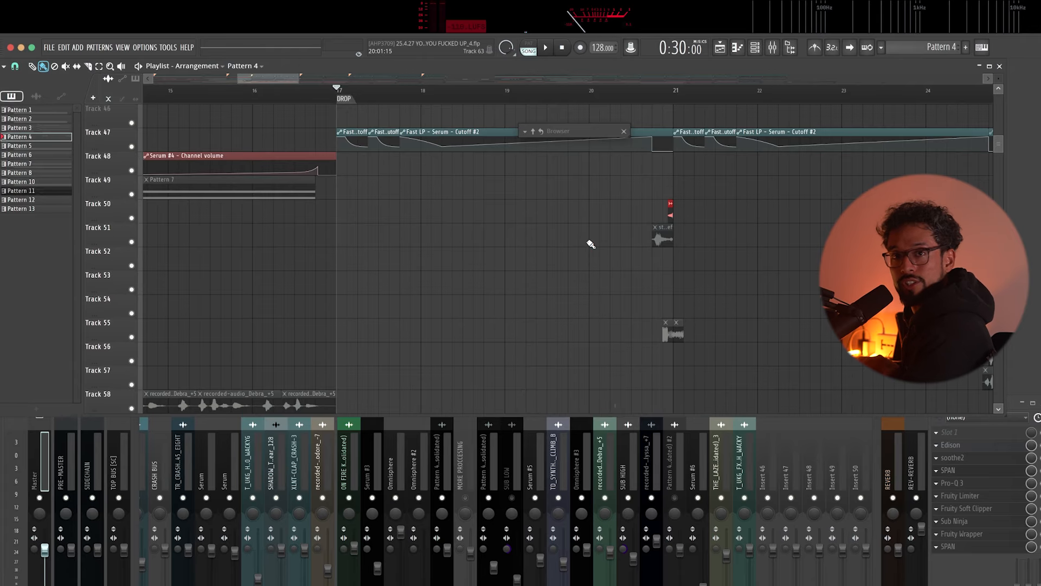
{"action": "scroll", "coordinate": [591, 244], "scroll_direction": "up", "scroll_amount": 3}
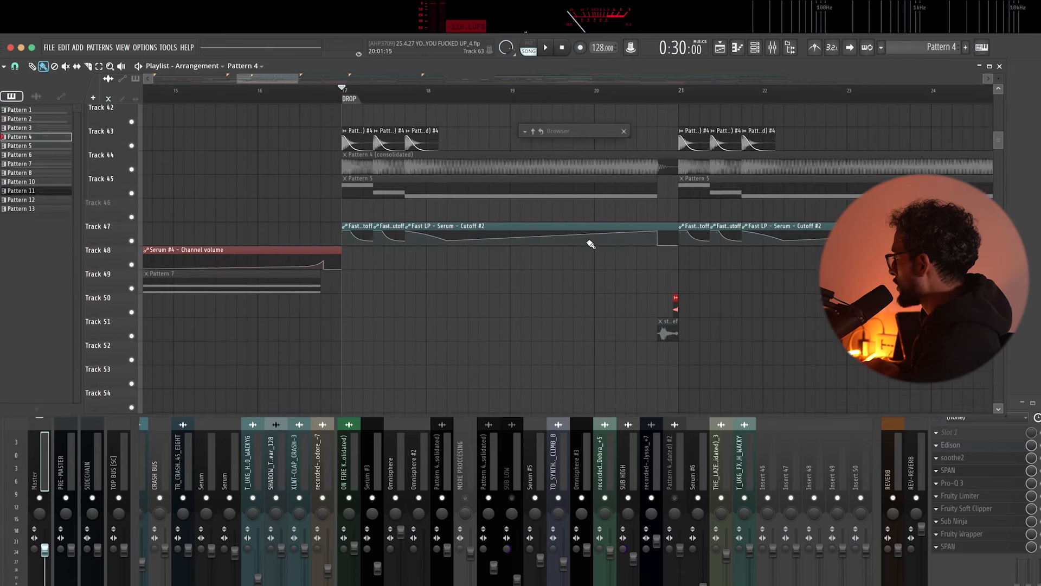
{"action": "key", "text": "space"}
{"action": "scroll", "coordinate": [591, 245], "scroll_direction": "up", "scroll_amount": 10}
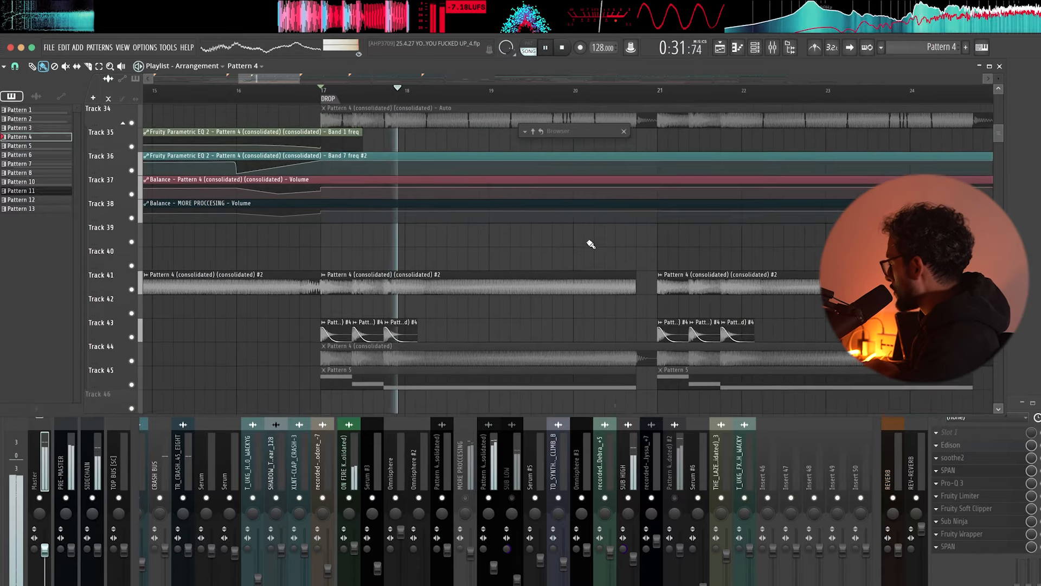
{"action": "scroll", "coordinate": [591, 244], "scroll_direction": "down", "scroll_amount": 2}
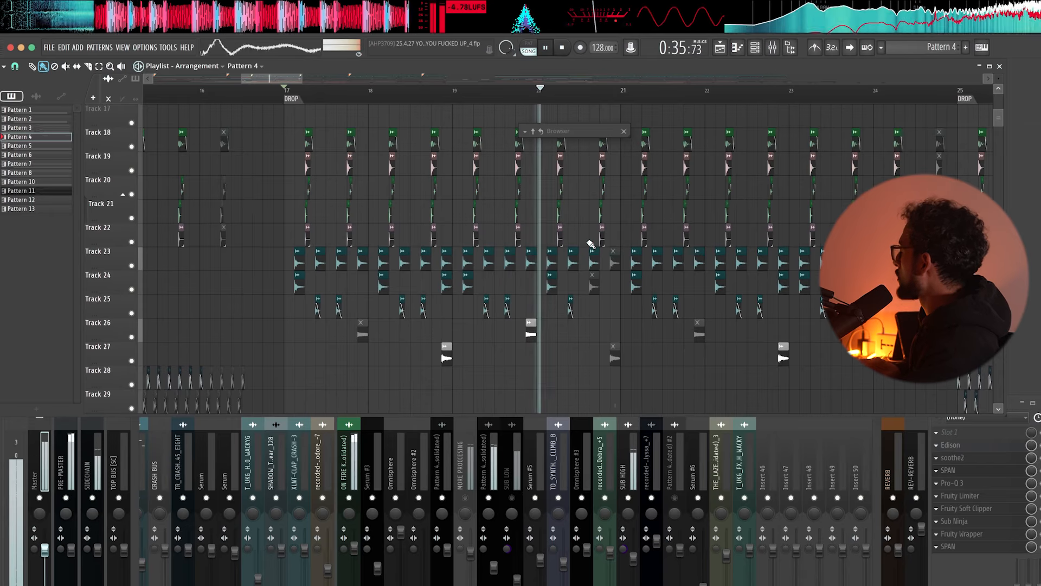
{"action": "scroll", "coordinate": [591, 244], "scroll_direction": "down", "scroll_amount": 3}
{"action": "scroll", "coordinate": [591, 244], "scroll_direction": "up", "scroll_amount": 1}
{"action": "key", "text": "space"}
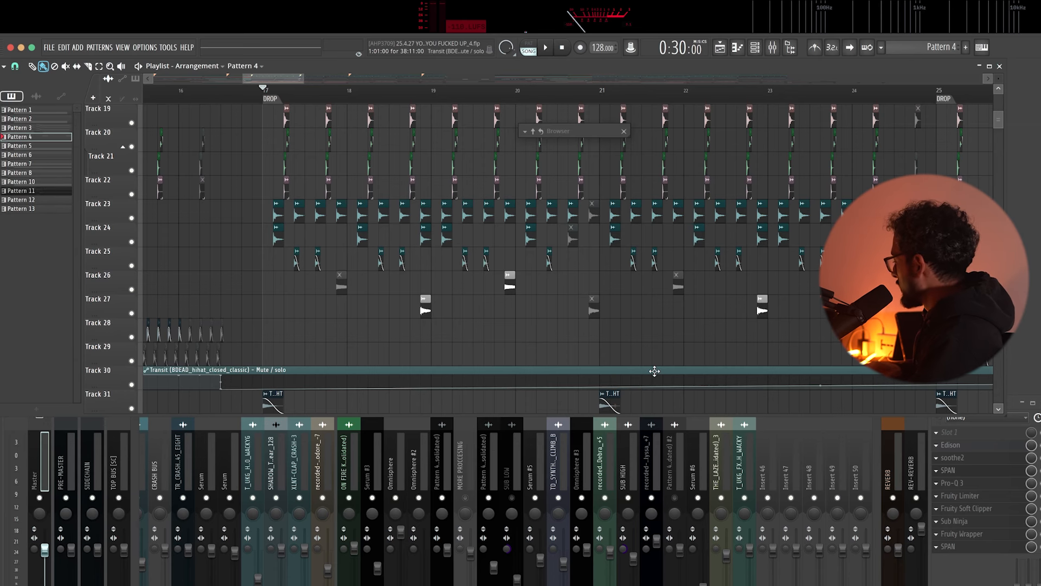
Step: Play the Sammy Virji - Sinking Sailor reference in the master's Edison from about 2:29 and examine its low-end spectrum in SPAN
{"action": "left_click", "coordinate": [982, 450]}
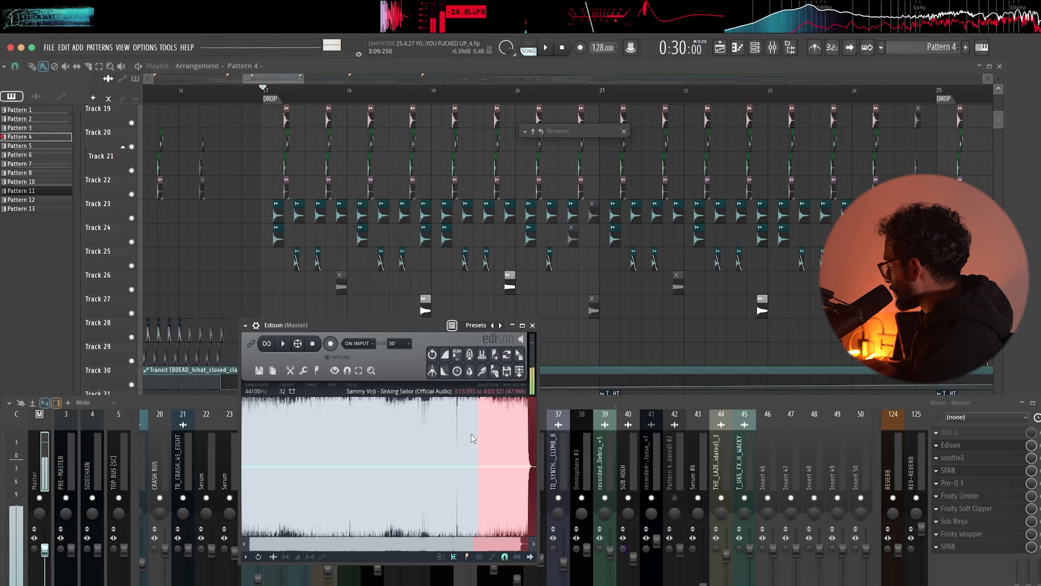
{"action": "scroll", "coordinate": [481, 447], "scroll_direction": "up", "scroll_amount": 3}
{"action": "left_click", "coordinate": [360, 444]}
{"action": "key", "text": "space"}
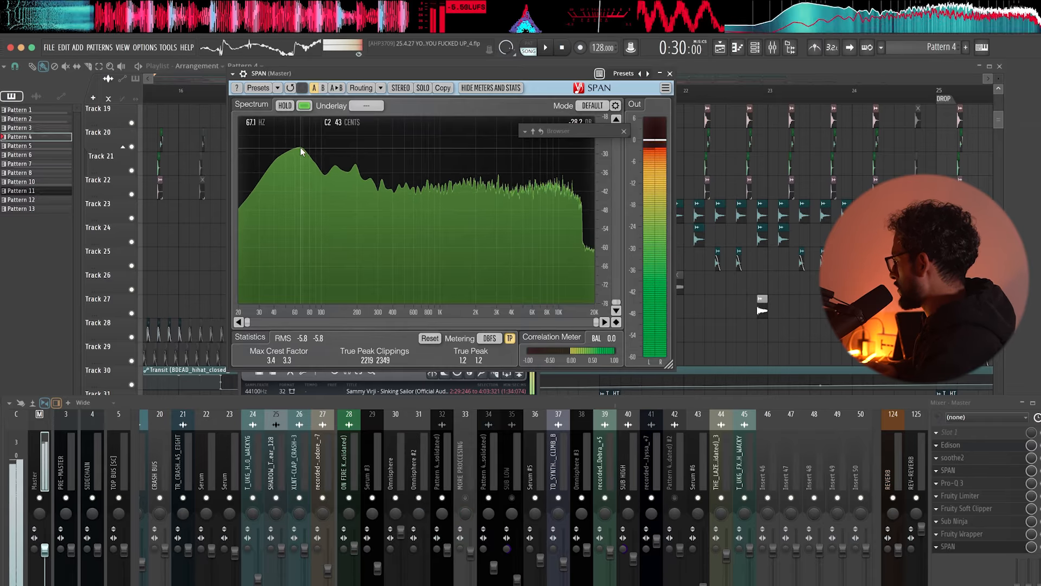
{"action": "left_click", "coordinate": [401, 373]}
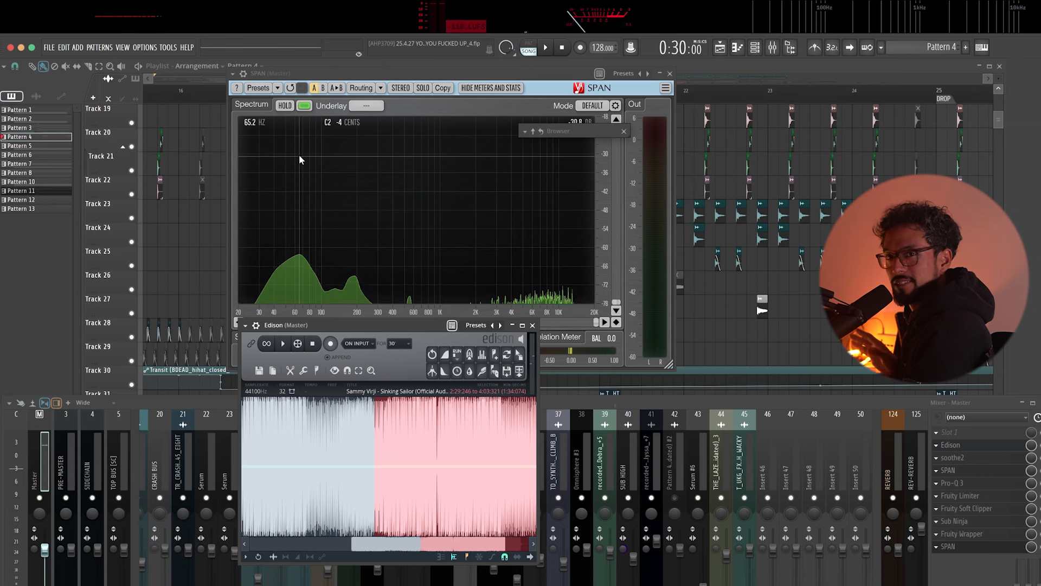
Step: Play the project's own drop and examine its sub peak in SPAN for comparison with the reference
{"action": "left_click", "coordinate": [753, 62]}
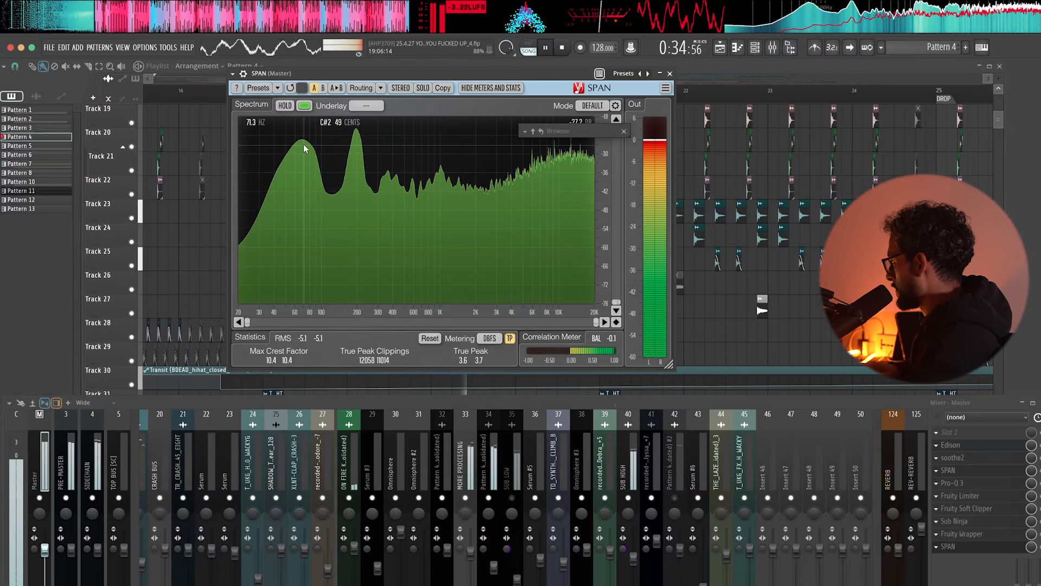
{"action": "key", "text": "space"}
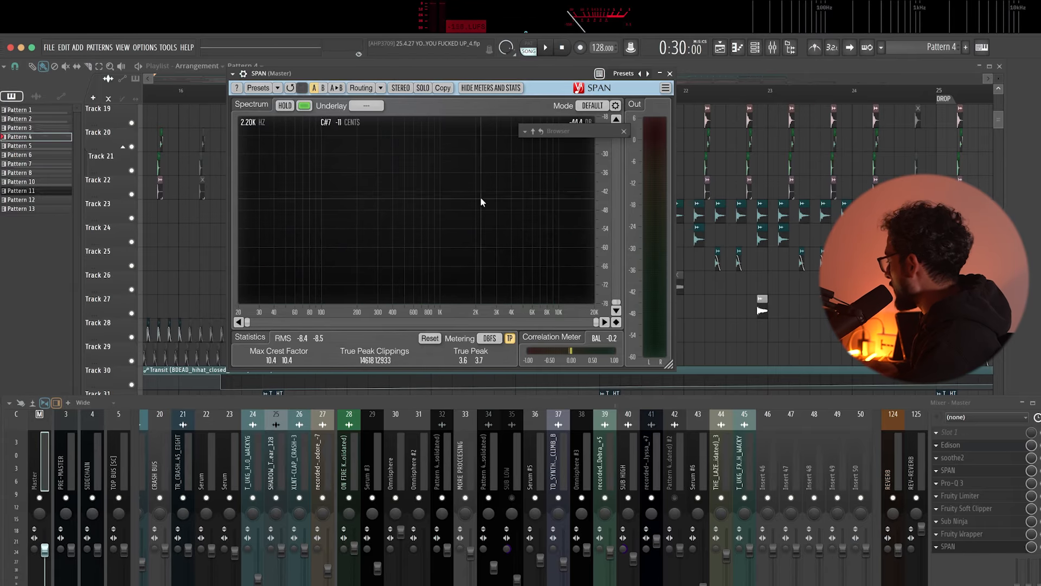
{"action": "key", "text": "space"}
{"action": "key", "text": "space"}
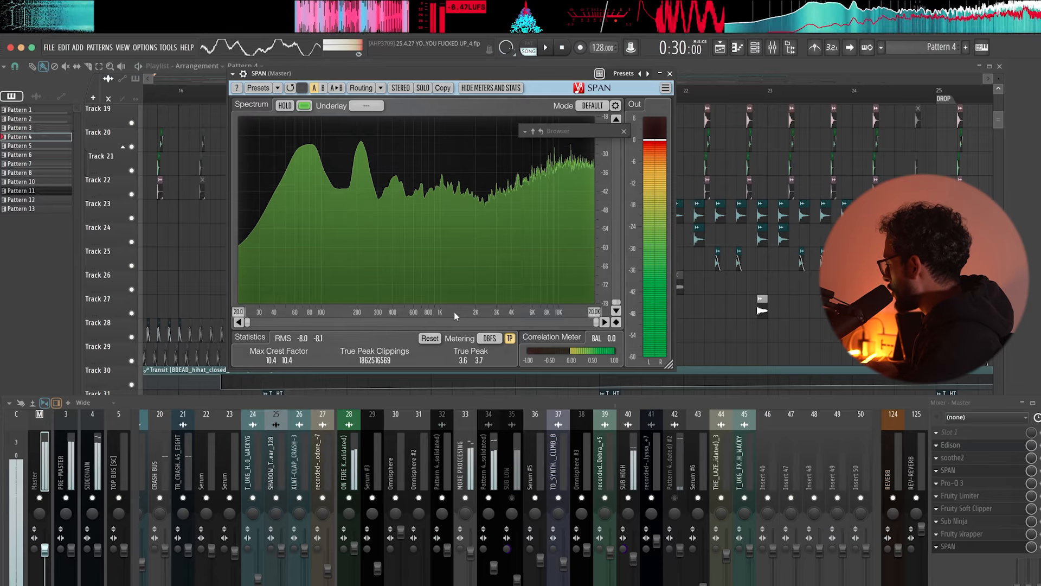
Step: During playback, add a band near 30 Hz with about 5 dB of gain in the SUB HIGH track's Pro-Q 3
{"action": "key", "text": "space"}
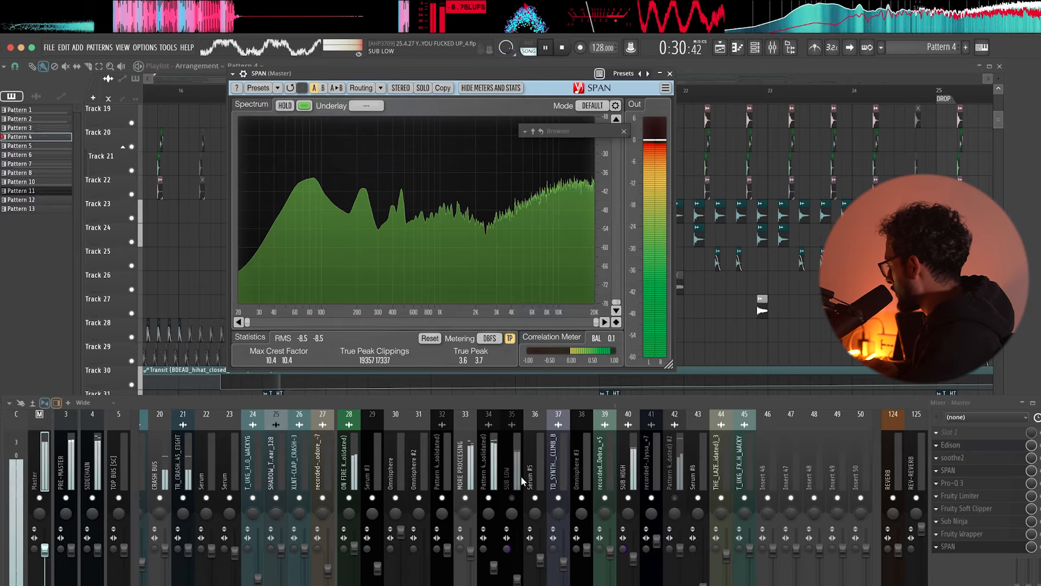
{"action": "left_click", "coordinate": [514, 499]}
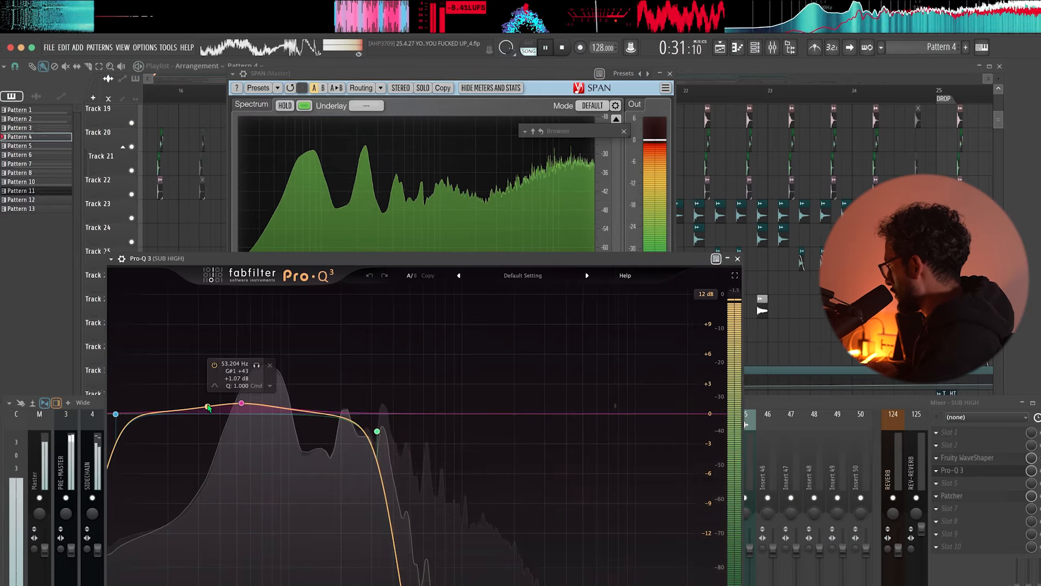
{"action": "left_click_drag", "start_coordinate": [208, 408], "coordinate": [196, 297]}
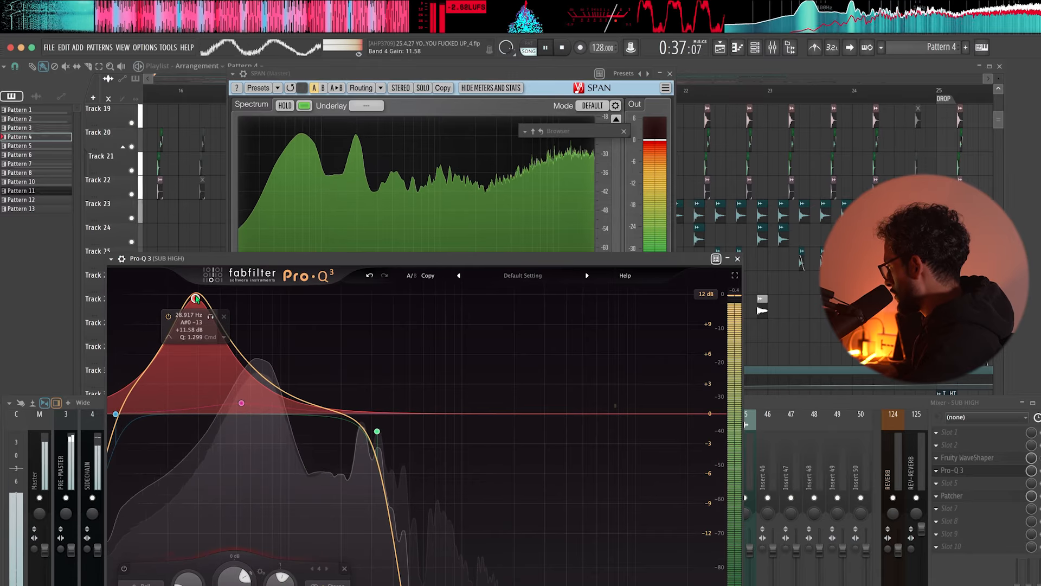
{"action": "left_click_drag", "start_coordinate": [196, 298], "coordinate": [196, 367]}
{"action": "left_click", "coordinate": [167, 301]}
{"action": "left_click", "coordinate": [167, 301]}
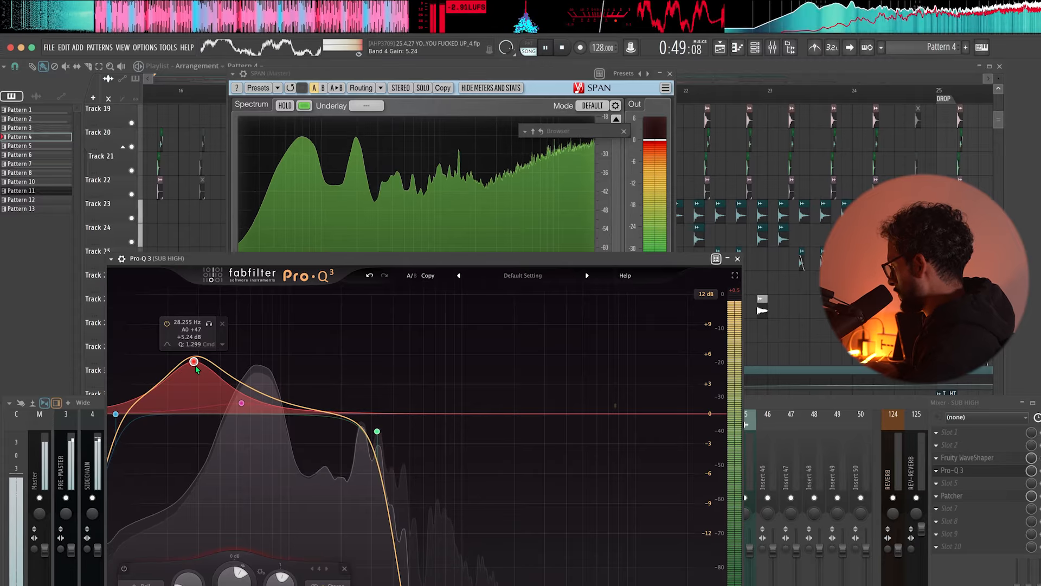
{"action": "left_click_drag", "start_coordinate": [201, 371], "coordinate": [202, 371]}
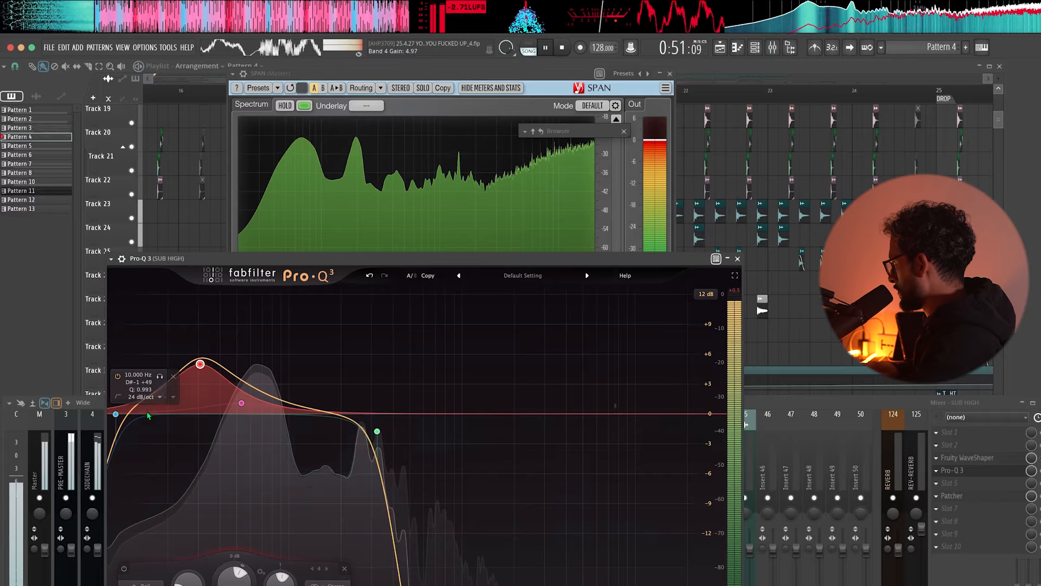
{"action": "key", "text": "space"}
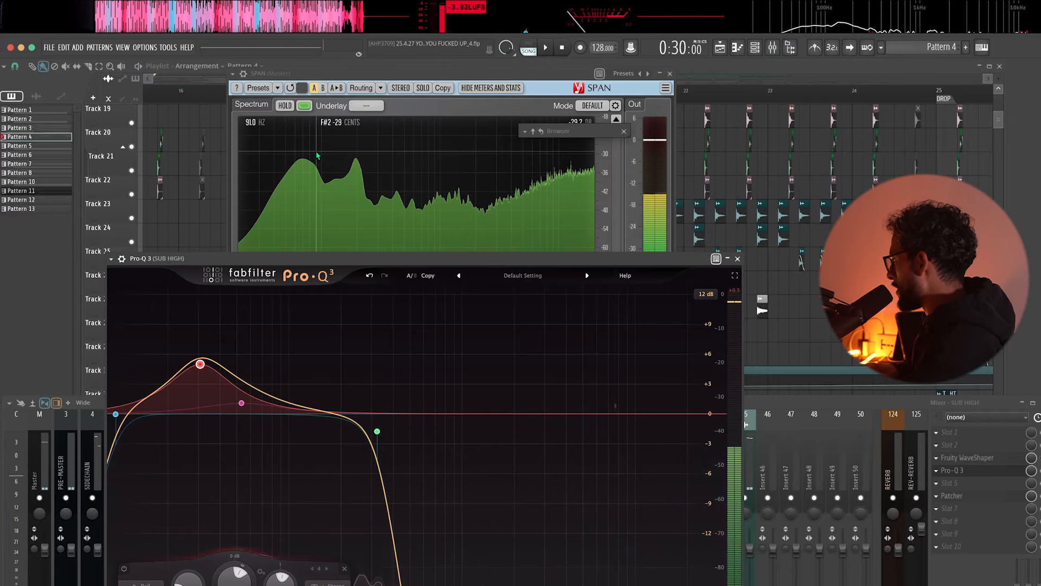
Step: Play the equalised drop and the Sinking Sailor reference in turn to compare their low-end spectra in SPAN
{"action": "key", "text": "space"}
{"action": "key", "text": "space"}
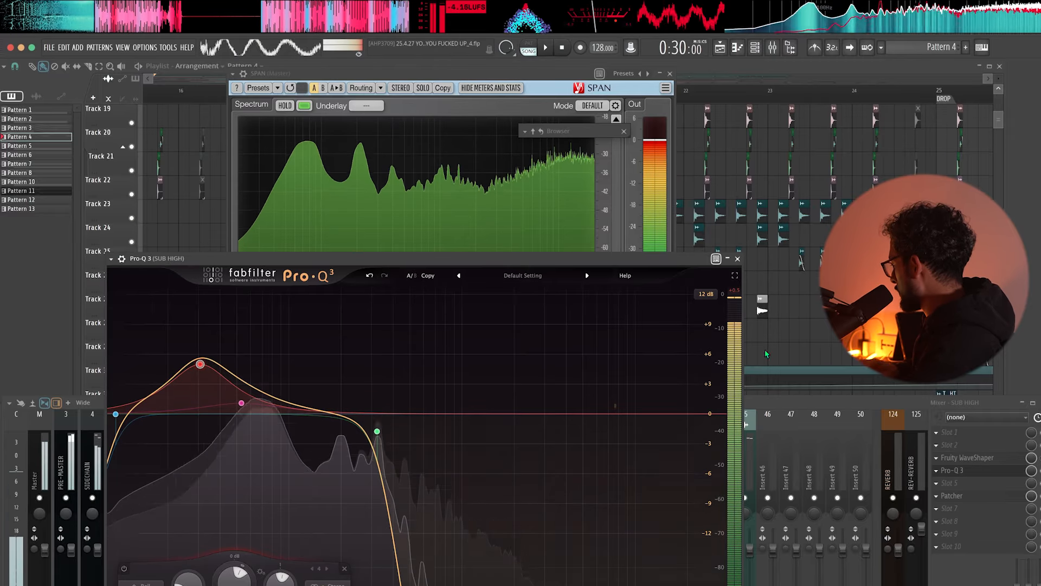
{"action": "left_click", "coordinate": [39, 442]}
{"action": "key", "text": "space"}
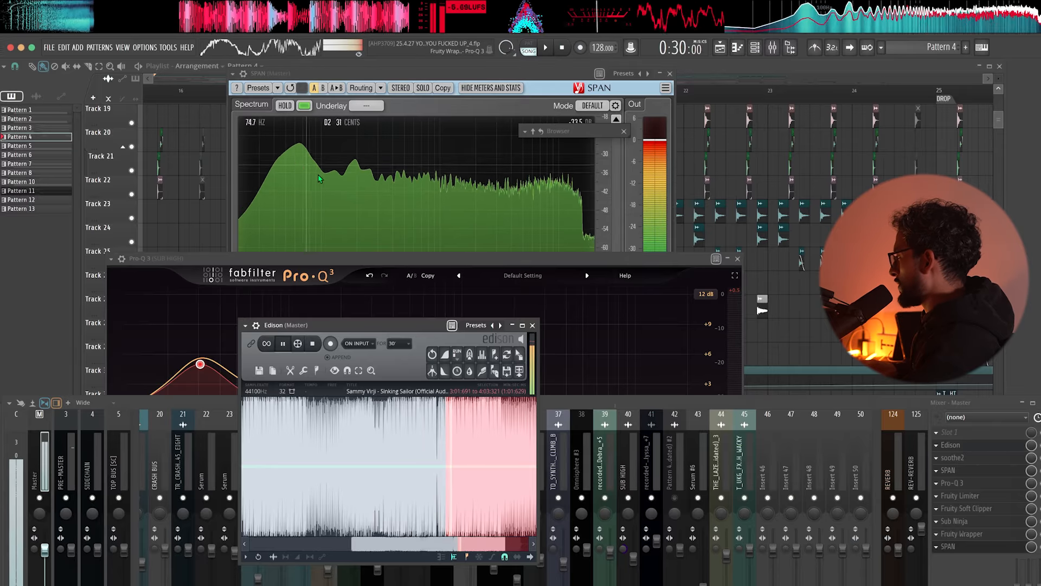
Step: Play the Sinking Sailor reference in Edison and examine its sub waveform in Sub Ninja
{"action": "key", "text": "space"}
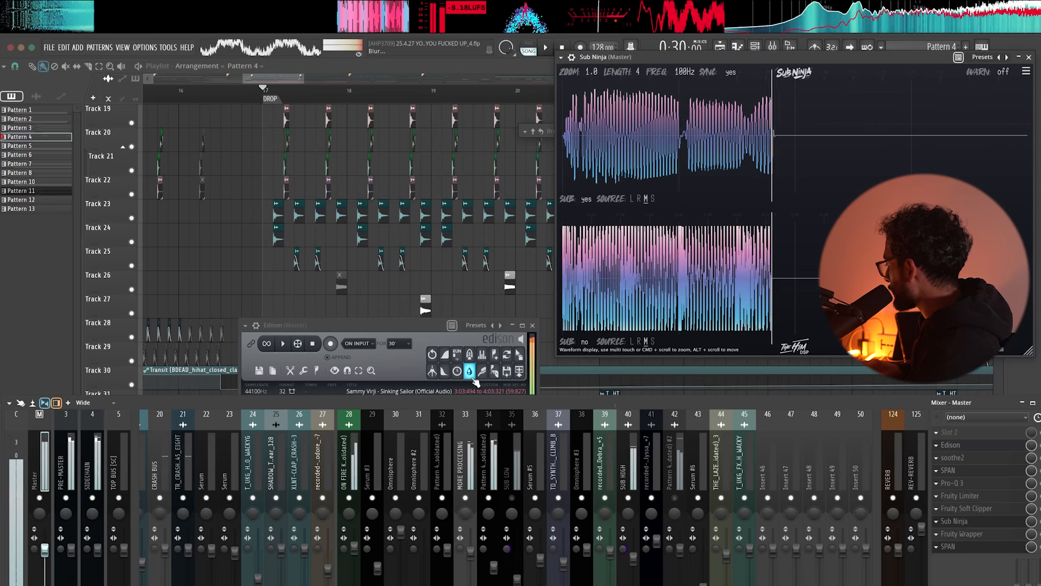
{"action": "left_click", "coordinate": [410, 325]}
{"action": "key", "text": "space"}
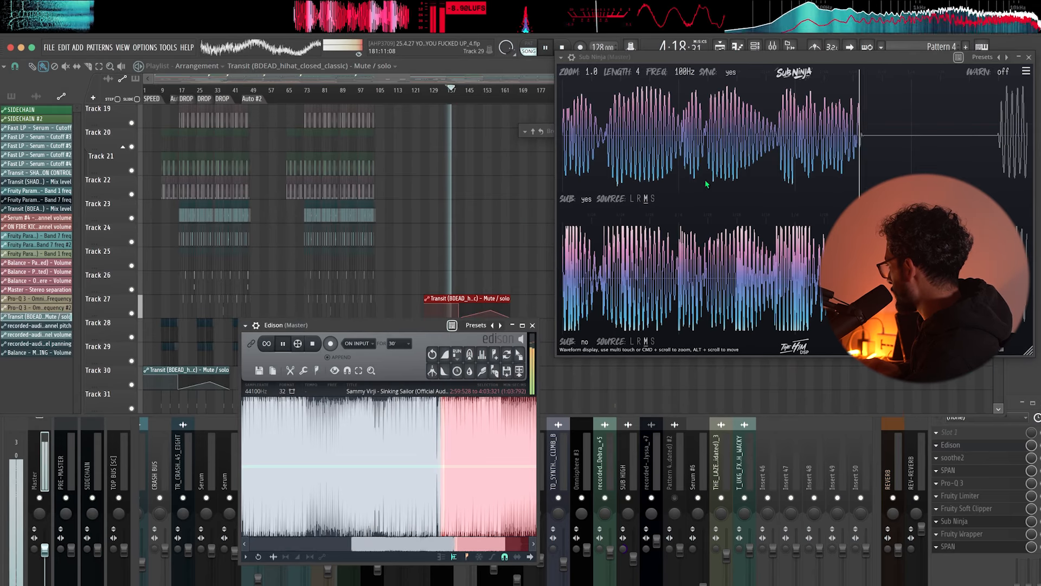
{"action": "key", "text": "space"}
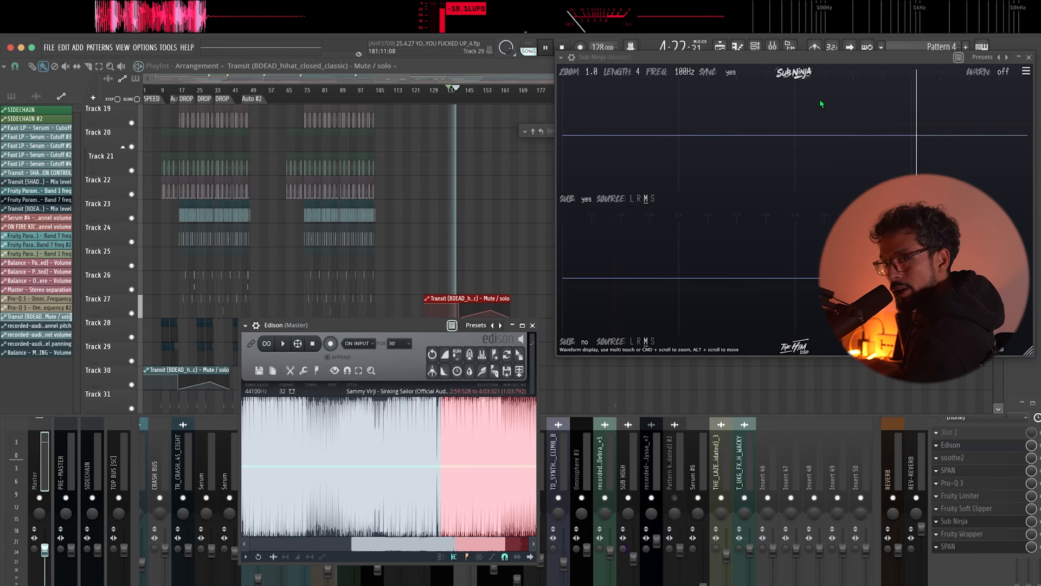
{"action": "key", "text": "space"}
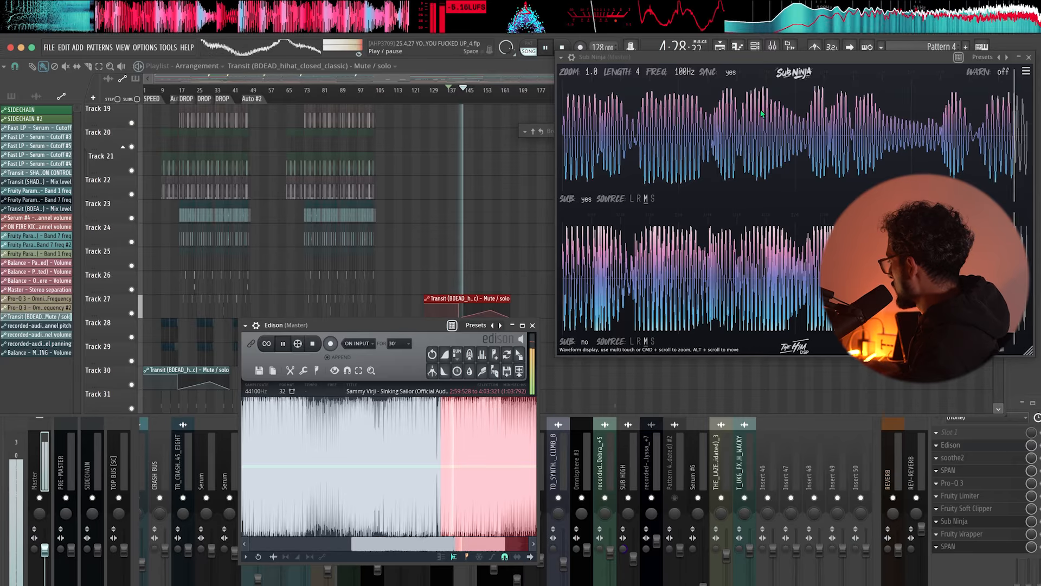
{"action": "key", "text": "space"}
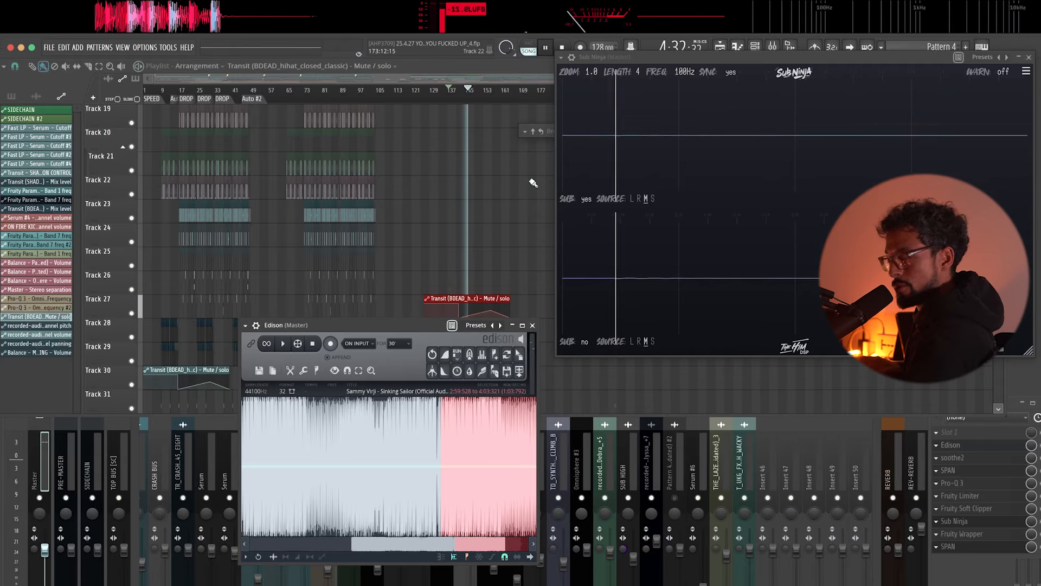
Step: Play the project's second drop around bar 73 and examine its sub waveform in Sub Ninja
{"action": "left_click", "coordinate": [301, 94]}
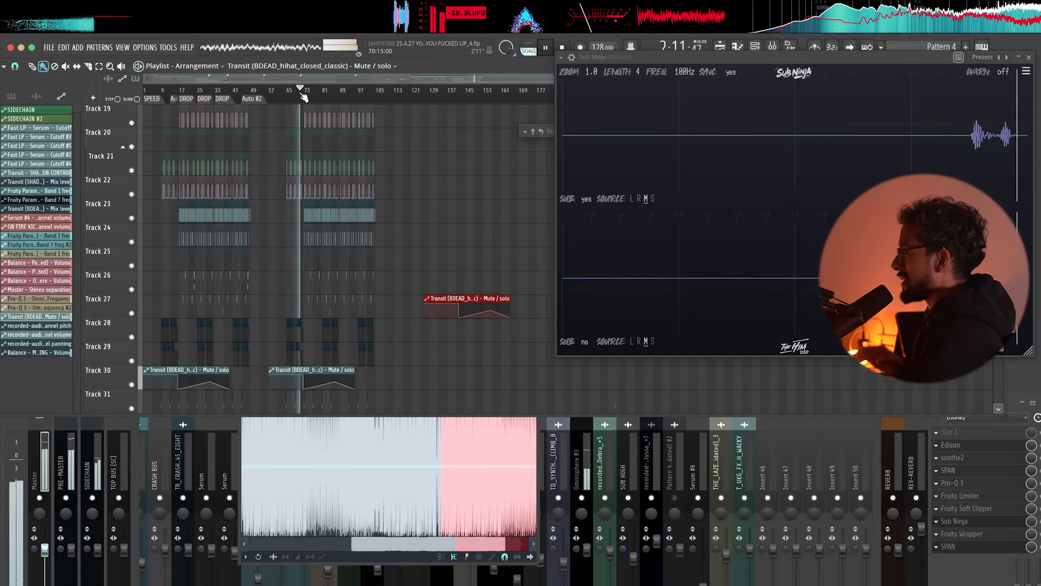
{"action": "key", "text": "space"}
{"action": "scroll", "coordinate": [285, 162], "scroll_direction": "up", "scroll_amount": 3}
{"action": "scroll", "coordinate": [286, 163], "scroll_direction": "up", "scroll_amount": 2}
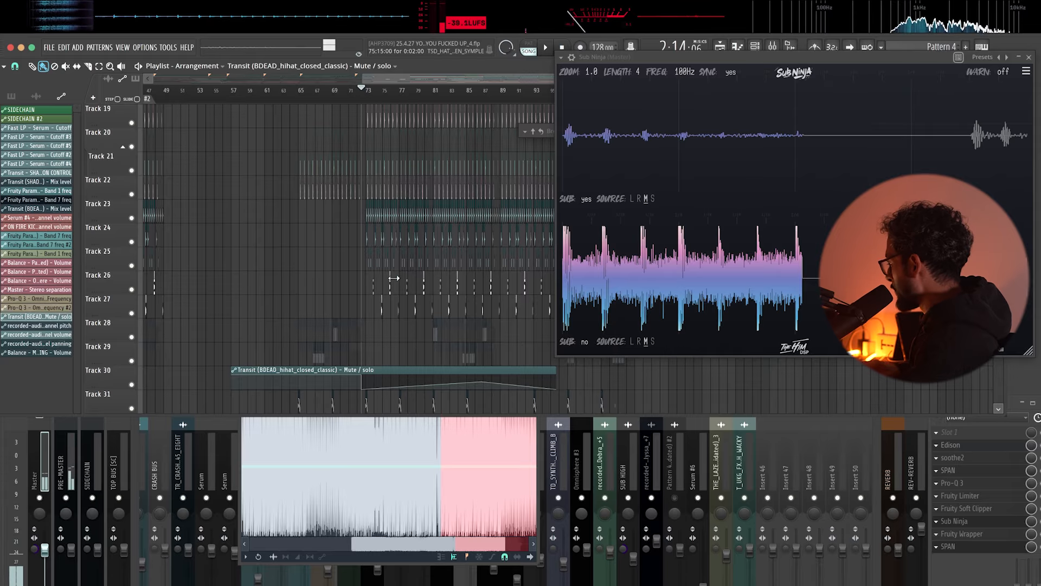
{"action": "left_click", "coordinate": [577, 477]}
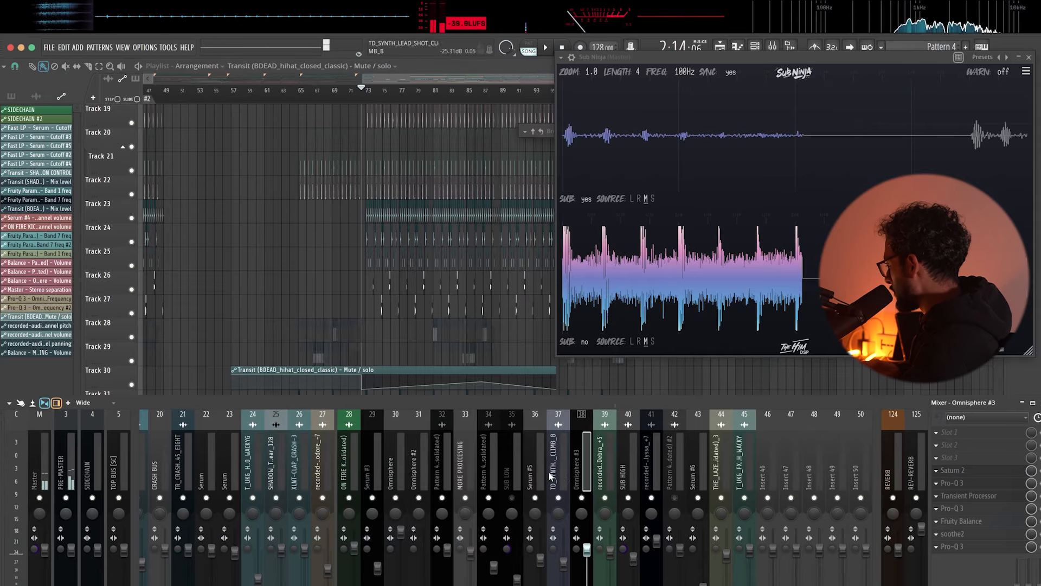
{"action": "left_click", "coordinate": [516, 455]}
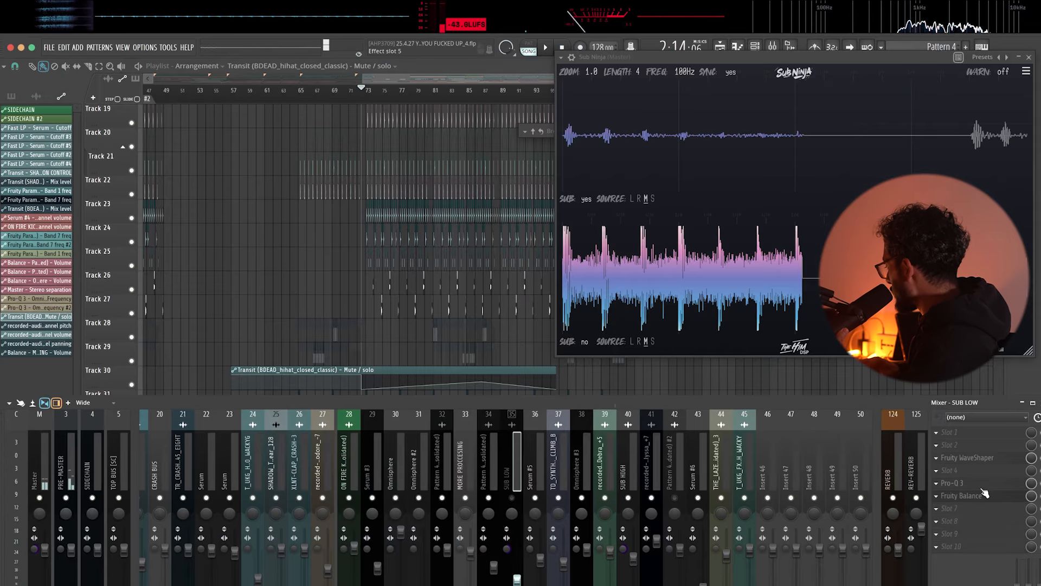
{"action": "key", "text": "space"}
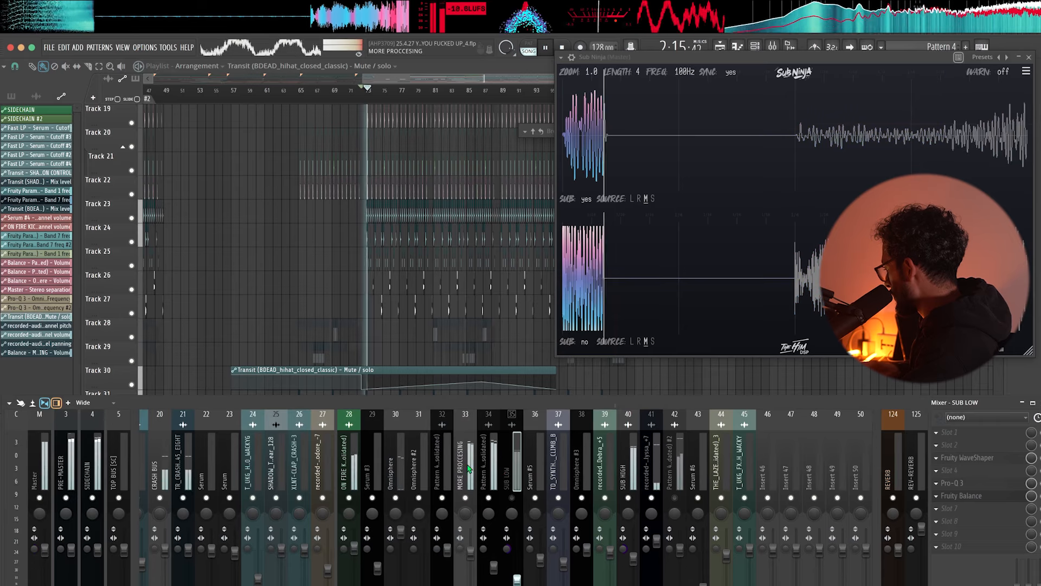
Step: Open the Patcher effect on the SUB HIGH track and display the Fruity Peak Controller inside it
{"action": "left_click", "coordinate": [628, 461]}
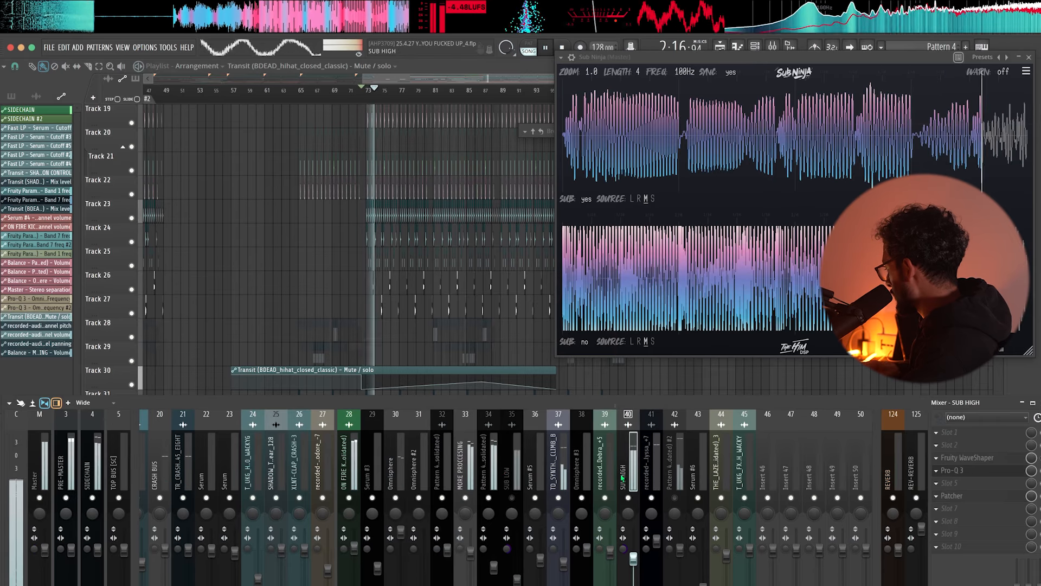
{"action": "left_click", "coordinate": [957, 496]}
{"action": "key", "text": "space"}
{"action": "left_click", "coordinate": [962, 497]}
{"action": "left_click", "coordinate": [962, 496]}
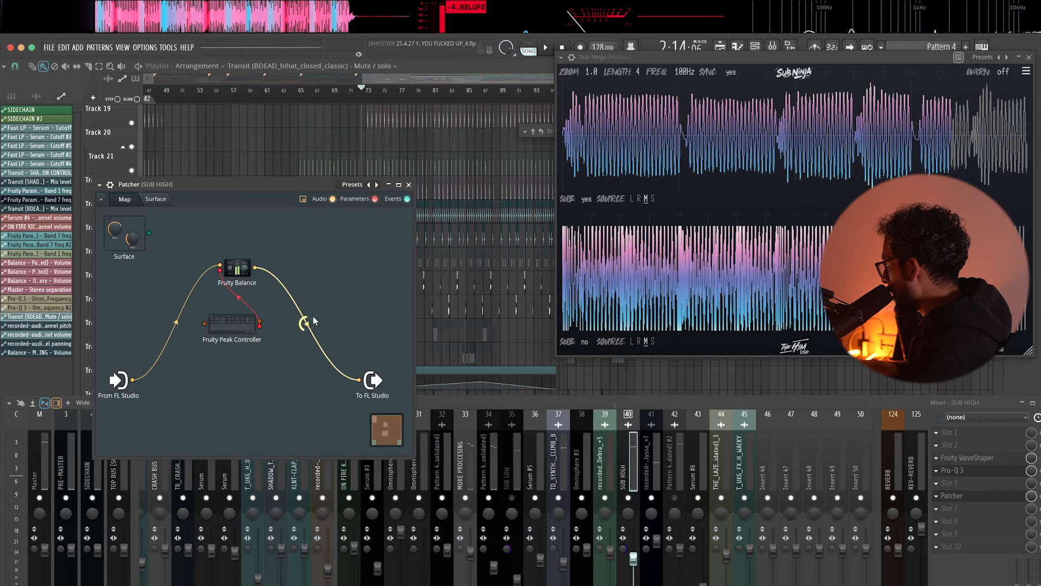
{"action": "left_click", "coordinate": [232, 322]}
Step: Replay the drop from bar 73 and compare the Peak Controller's modulation with the sub waveform in Sub Ninja
{"action": "key", "text": "space"}
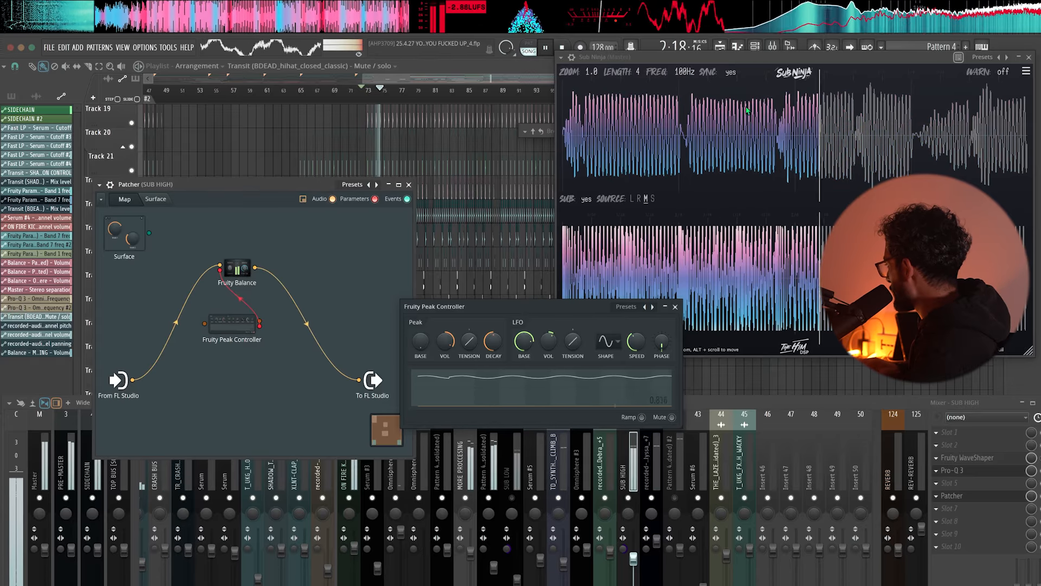
{"action": "key", "text": "space"}
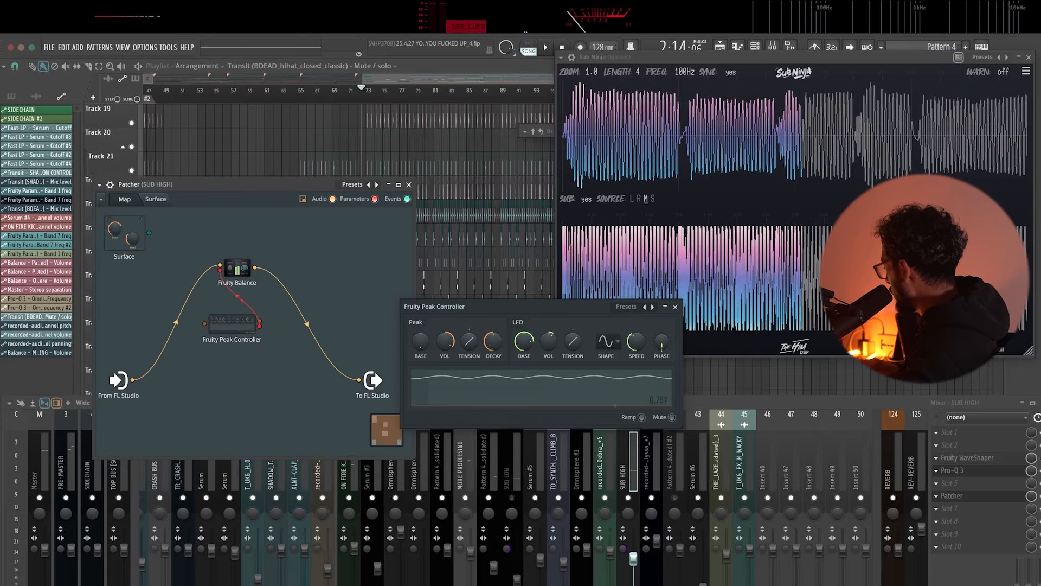
{"action": "left_click", "coordinate": [998, 466]}
{"action": "key", "text": "space"}
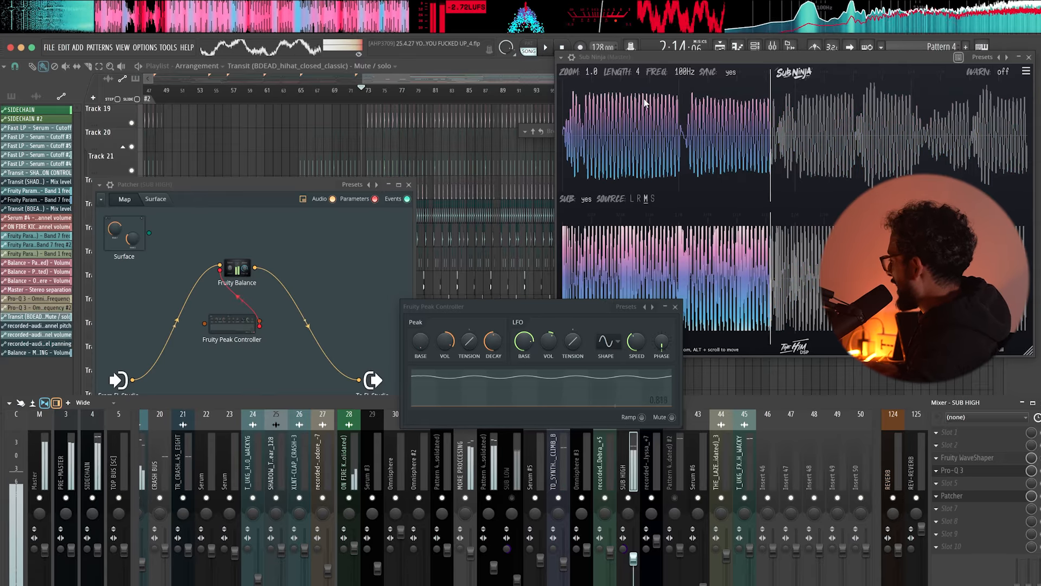
{"action": "key", "text": "space"}
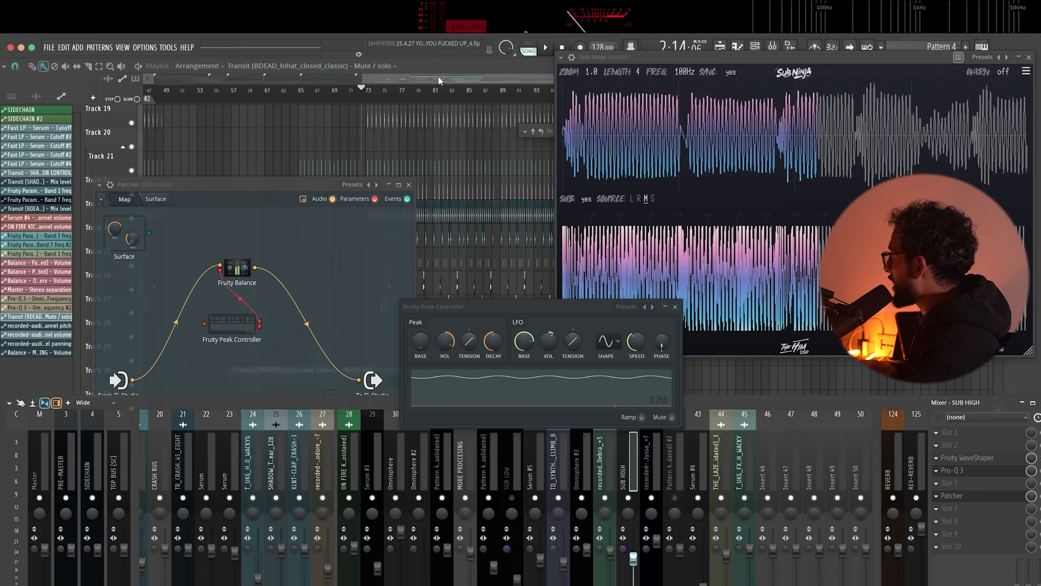
Step: Close the Patcher, Fruity Peak Controller and Sub Ninja windows
{"action": "left_click", "coordinate": [409, 185]}
{"action": "left_click", "coordinate": [675, 307]}
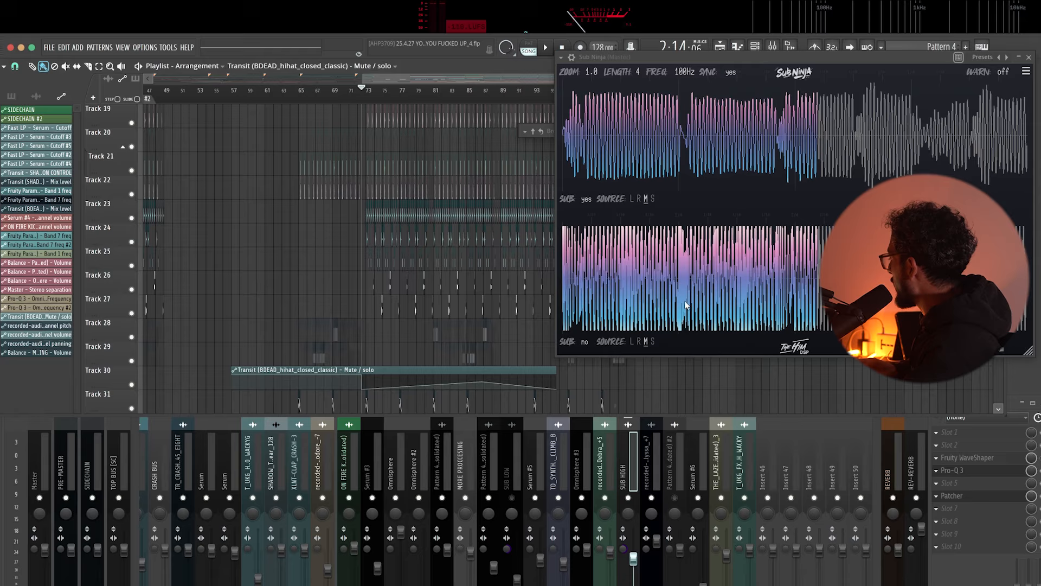
{"action": "left_click", "coordinate": [1030, 56]}
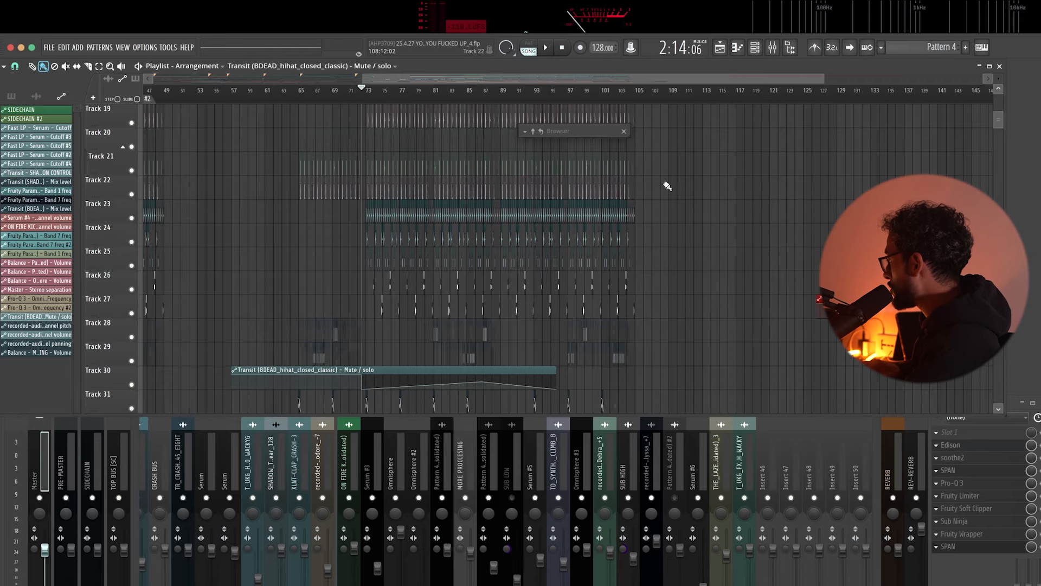
Step: Mute Track 42 in the playlist and set the playback start to bar 73
{"action": "scroll", "coordinate": [384, 328], "scroll_direction": "up", "scroll_amount": 10}
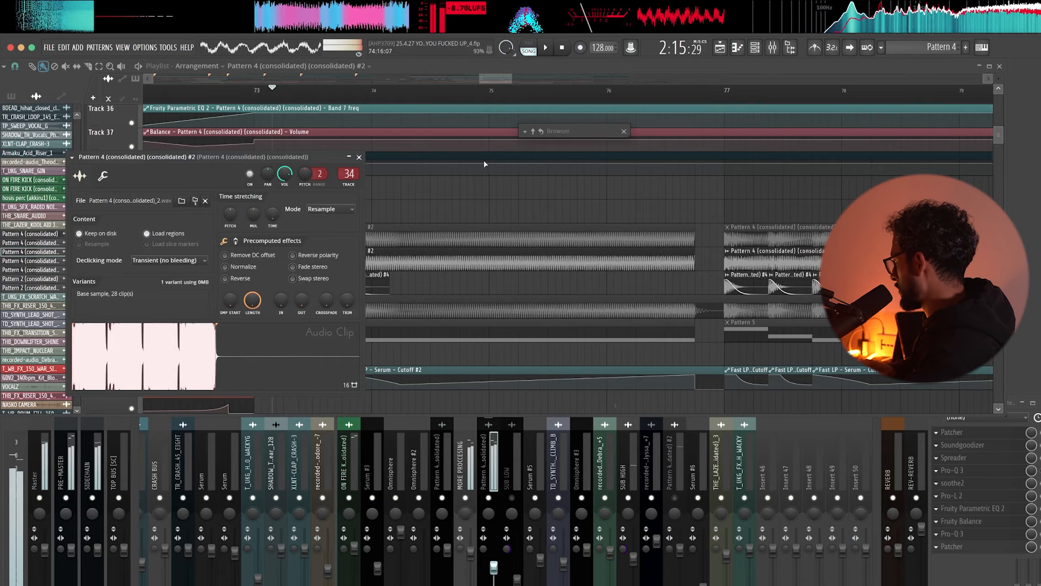
{"action": "right_click", "coordinate": [490, 191]}
{"action": "scroll", "coordinate": [283, 272], "scroll_direction": "up", "scroll_amount": 2}
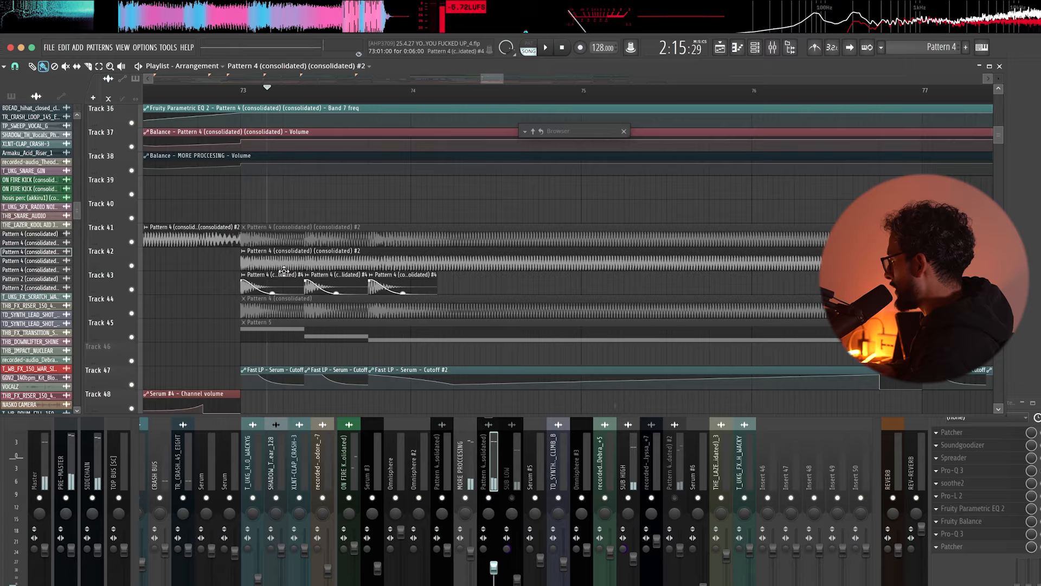
{"action": "left_click", "coordinate": [131, 266]}
{"action": "scroll", "coordinate": [233, 272], "scroll_direction": "up", "scroll_amount": 1}
{"action": "left_click", "coordinate": [245, 96]}
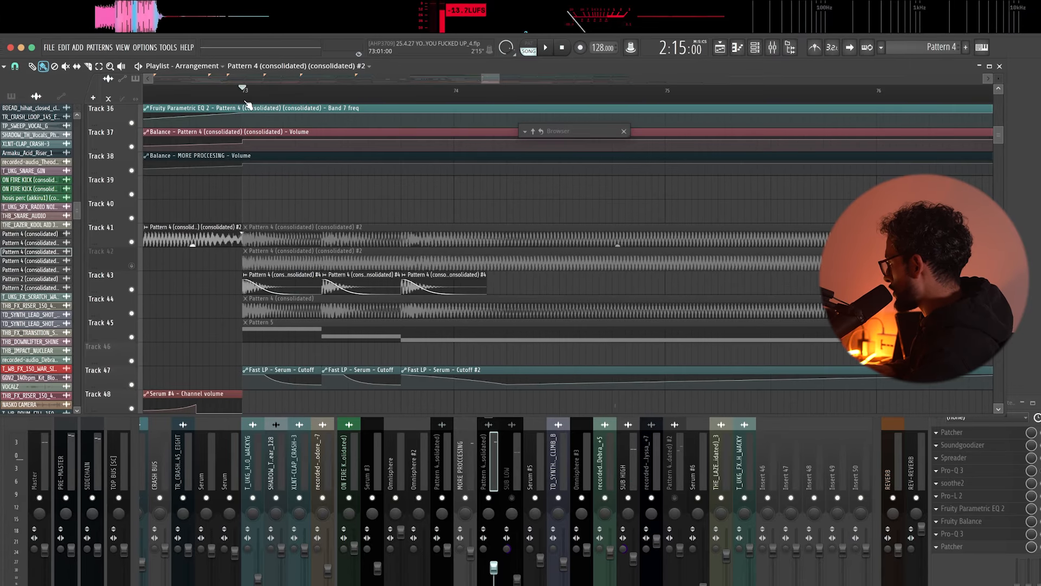
Step: Audition the Track 43 bass clips and inspect the Patcher and Pro-Q 3 effects on their mixer track
{"action": "double_click", "coordinate": [307, 288]}
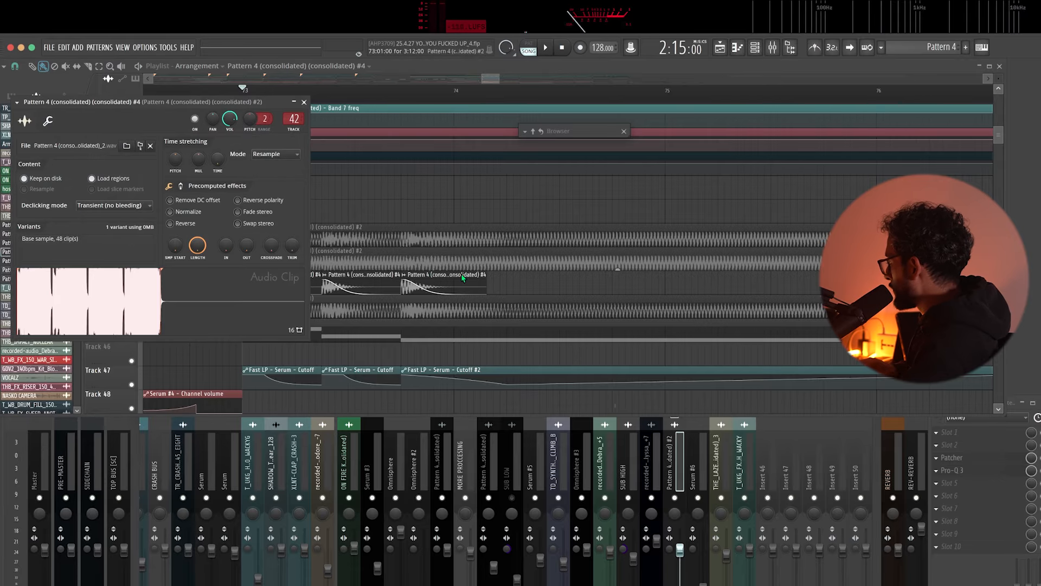
{"action": "key", "text": "space"}
{"action": "key", "text": "Escape"}
{"action": "key", "text": "space"}
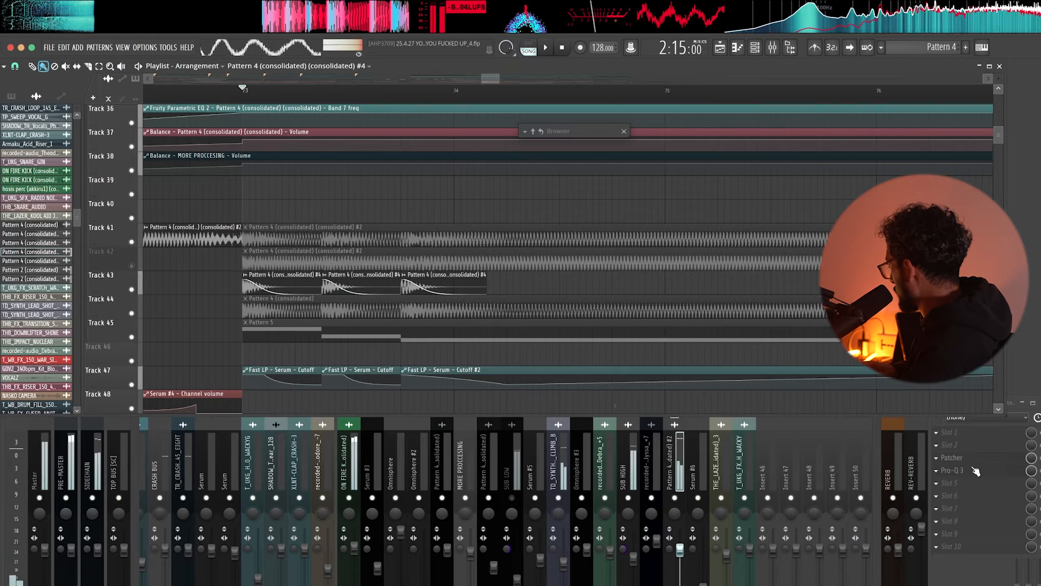
{"action": "left_click", "coordinate": [971, 458]}
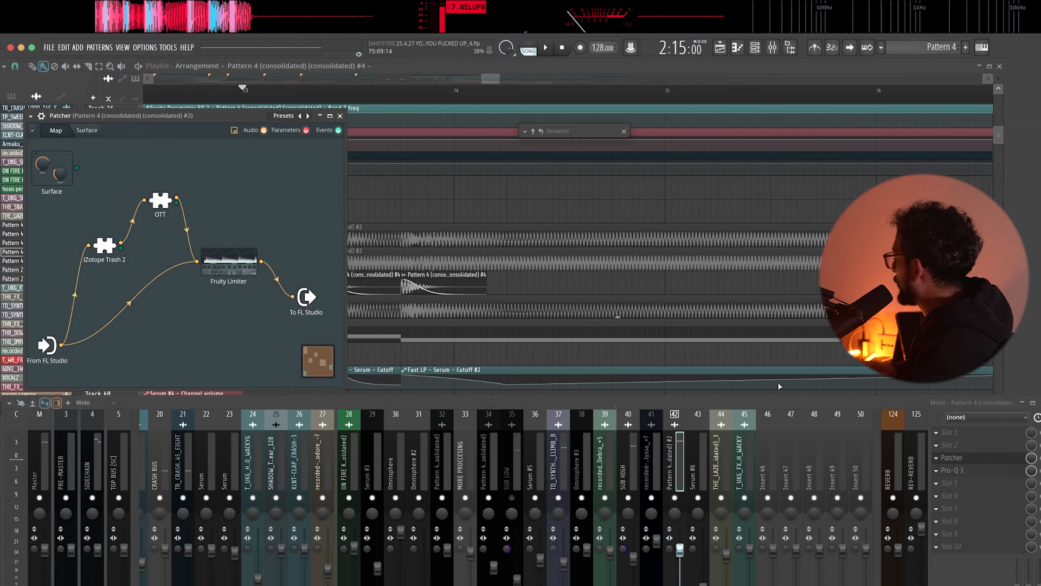
{"action": "left_click", "coordinate": [1023, 469]}
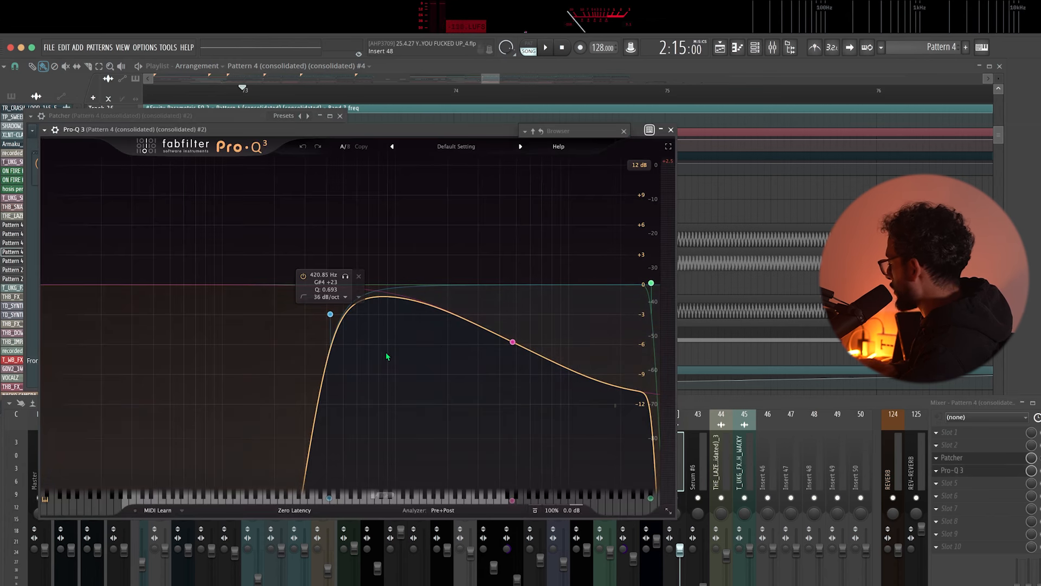
Step: Play the drop repeatedly with Track 42 muted to hear the high-passed bass layer on Track 43
{"action": "key", "text": "space"}
{"action": "key", "text": "space"}
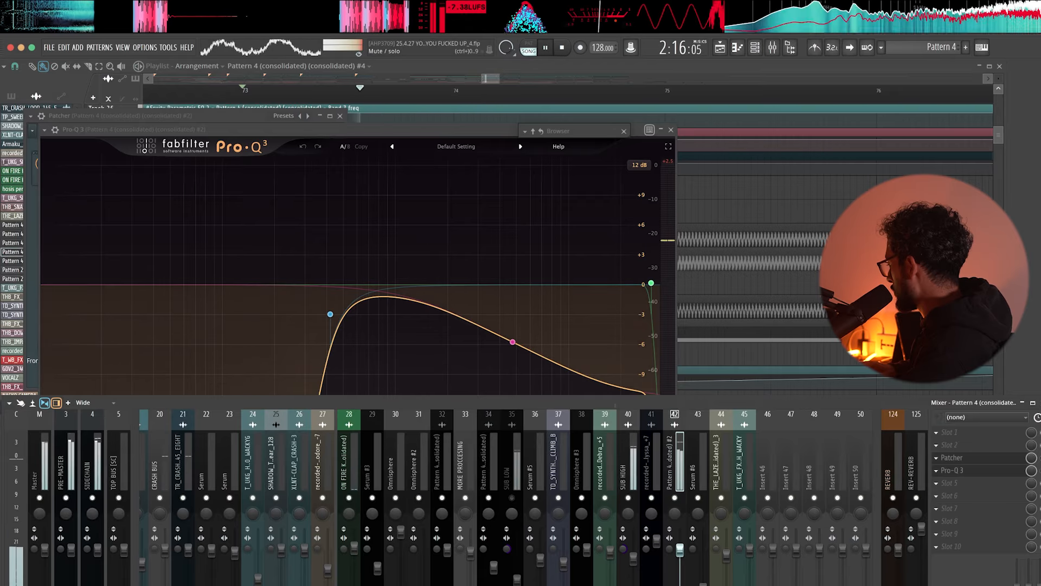
{"action": "key", "text": "space"}
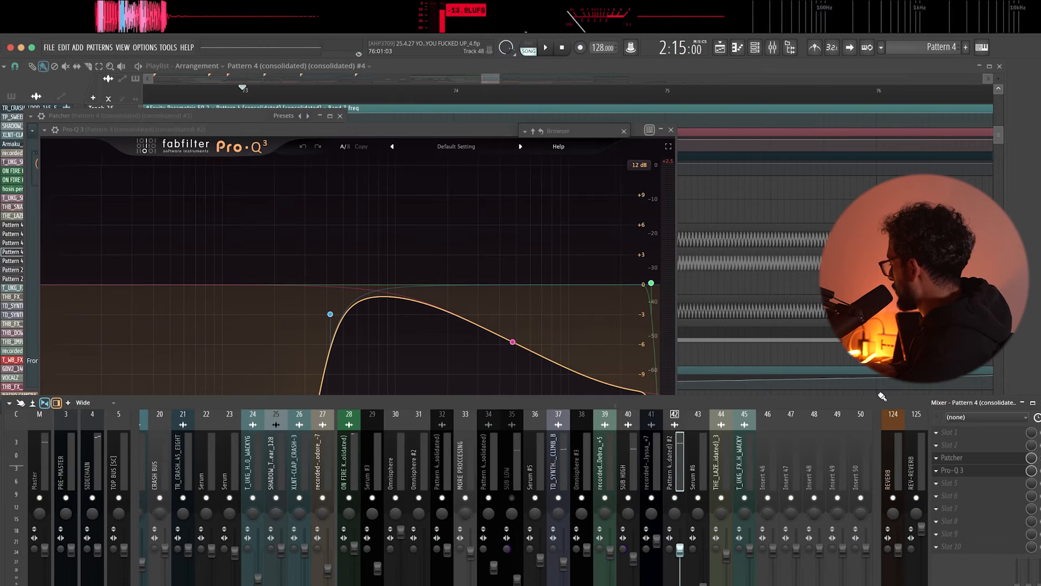
{"action": "key", "text": "space"}
{"action": "key", "text": "space"}
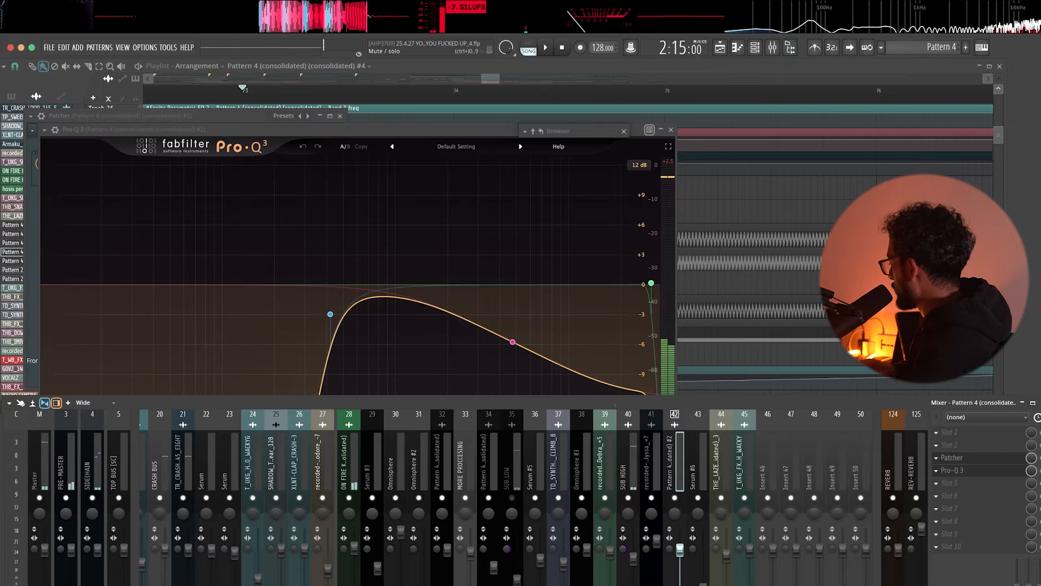
{"action": "key", "text": "space"}
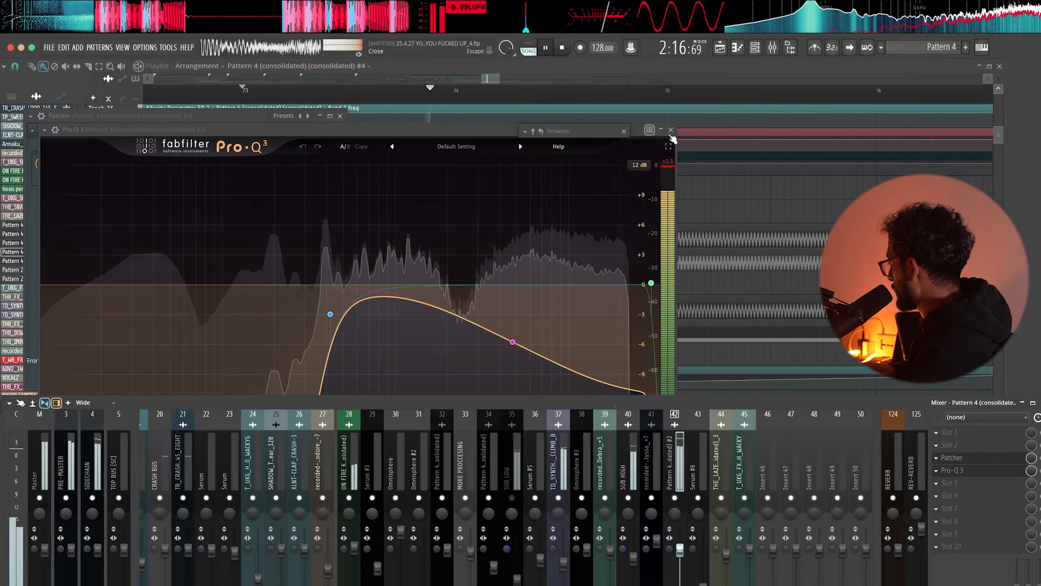
Step: Close the Pro-Q 3 window, unmute Track 42 and replay the drop with both bass layers
{"action": "left_click", "coordinate": [671, 132]}
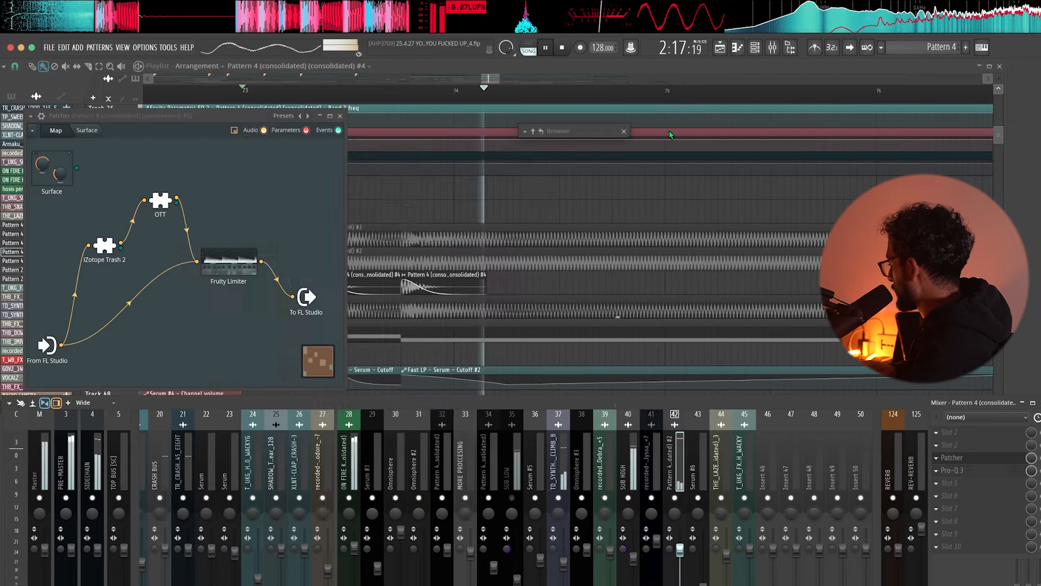
{"action": "left_click", "coordinate": [378, 258]}
{"action": "left_click", "coordinate": [132, 266]}
{"action": "key", "text": "space"}
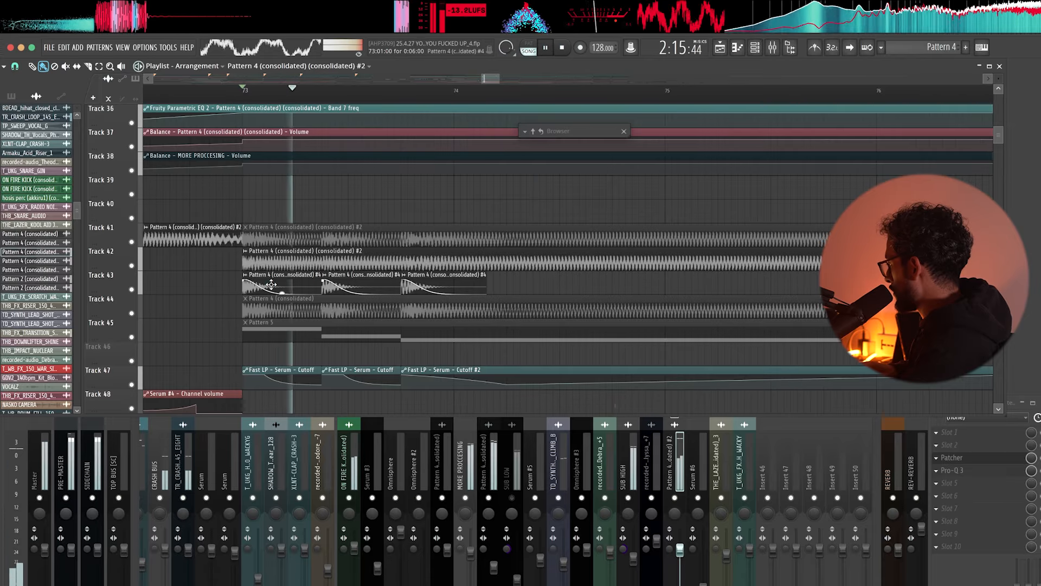
Step: Mute Track 43 and play from bar 72 into the drop to hear it without that layer
{"action": "left_click", "coordinate": [132, 290]}
{"action": "key", "text": "space"}
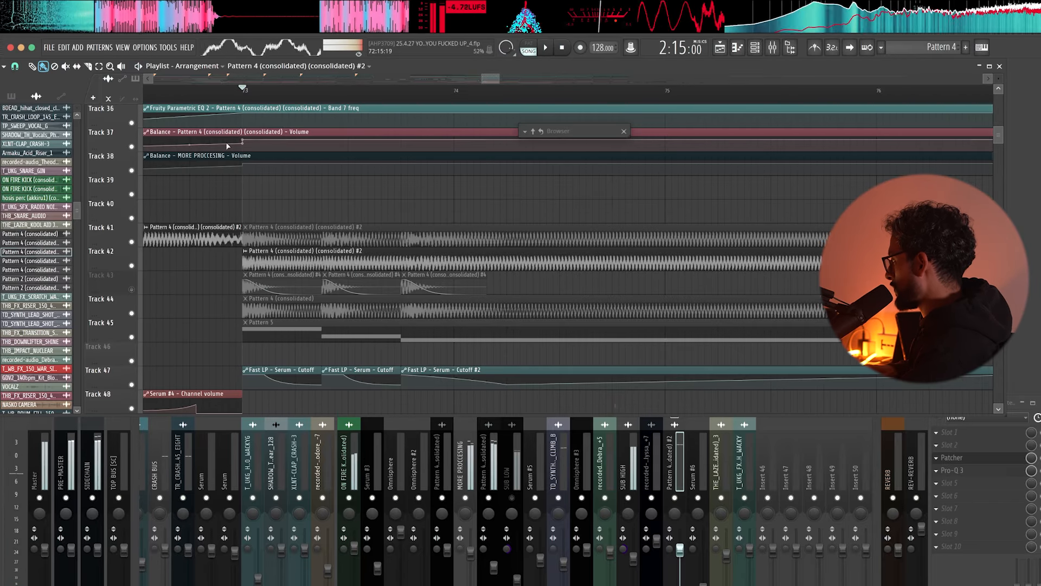
{"action": "scroll", "coordinate": [397, 204], "scroll_direction": "down", "scroll_amount": 3}
{"action": "scroll", "coordinate": [218, 208], "scroll_direction": "up", "scroll_amount": 1}
{"action": "scroll", "coordinate": [270, 92], "scroll_direction": "down", "scroll_amount": 2}
{"action": "left_click", "coordinate": [270, 90]}
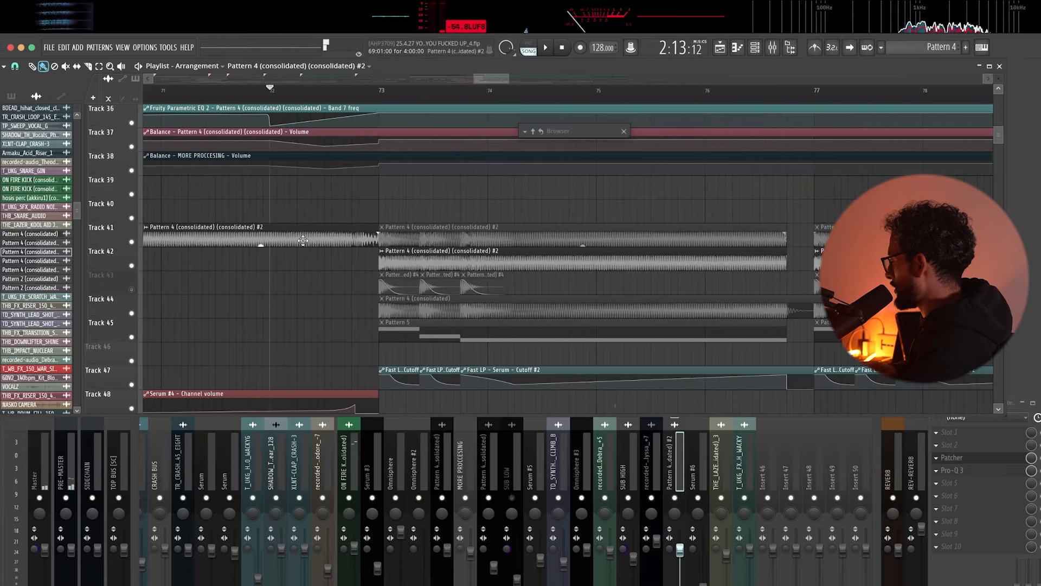
{"action": "key", "text": "space"}
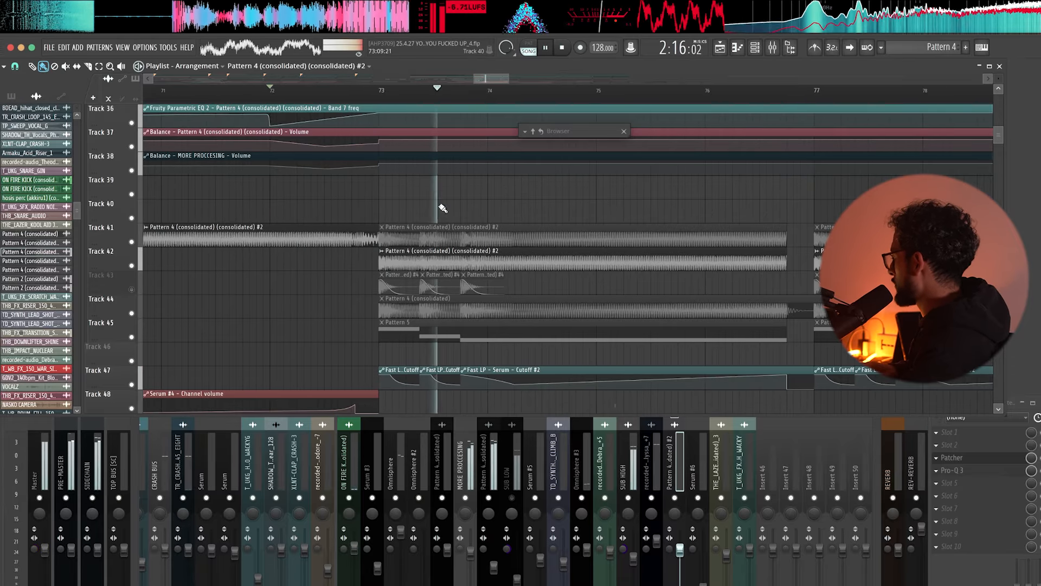
{"action": "key", "text": "space"}
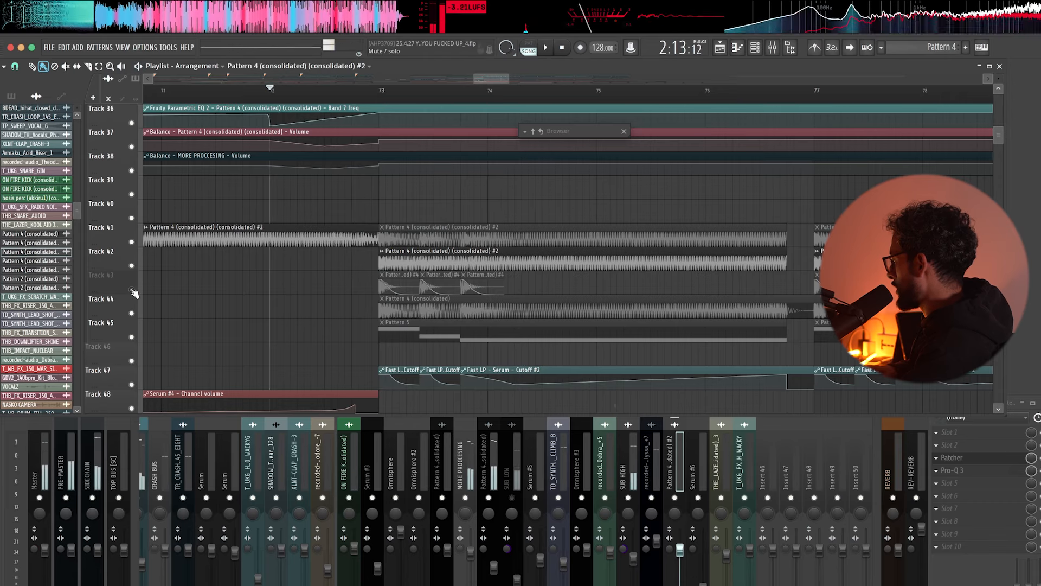
Step: Unmute Track 43 and play from bar 72 through the drop to hear the layers together
{"action": "left_click", "coordinate": [131, 289]}
{"action": "key", "text": "space"}
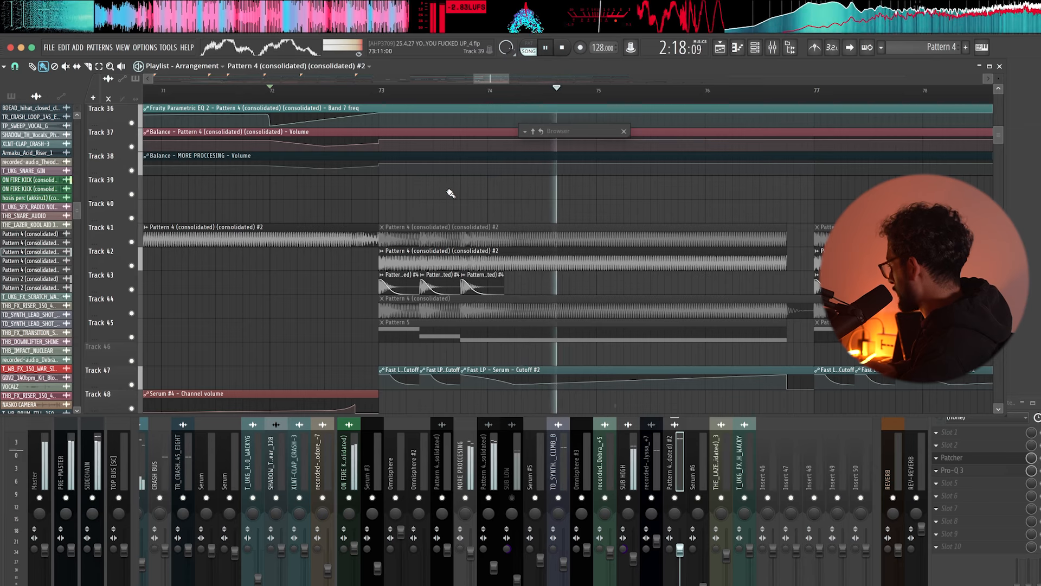
{"action": "scroll", "coordinate": [450, 192], "scroll_direction": "down", "scroll_amount": 3}
{"action": "scroll", "coordinate": [537, 206], "scroll_direction": "up", "scroll_amount": 2}
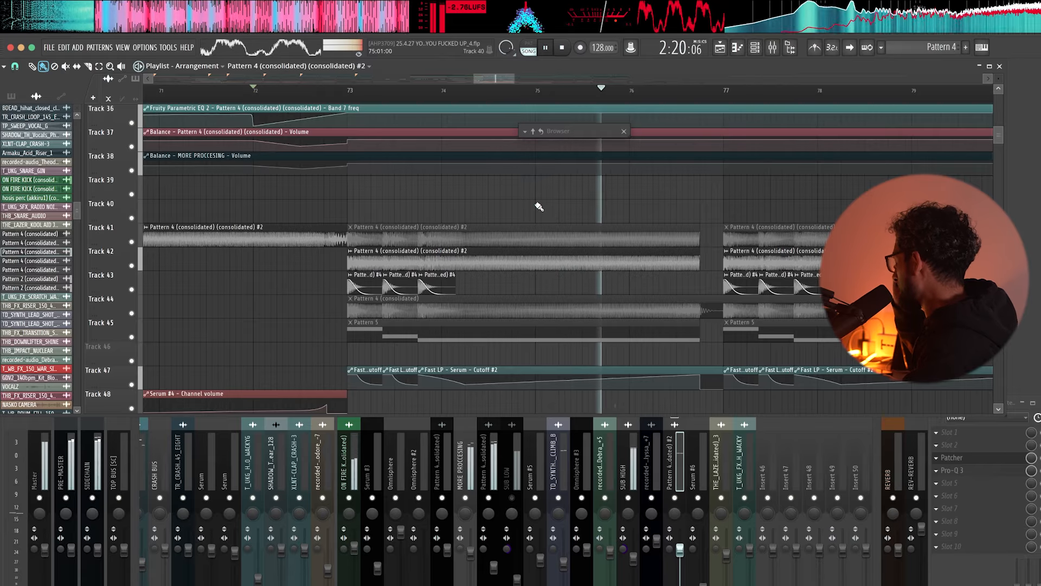
{"action": "scroll", "coordinate": [521, 244], "scroll_direction": "down", "scroll_amount": 3}
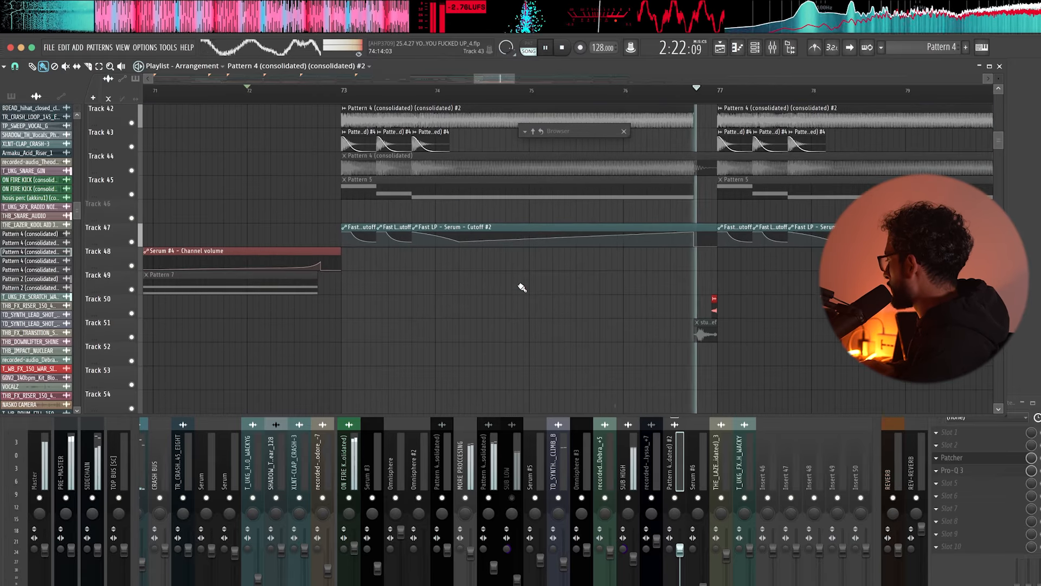
{"action": "scroll", "coordinate": [522, 288], "scroll_direction": "up", "scroll_amount": 3}
{"action": "key", "text": "space"}
Step: Open the Serum #2 instrument used by Pattern 5 and select the Serum insert in the mixer to check the original bass sound
{"action": "double_click", "coordinate": [507, 307]}
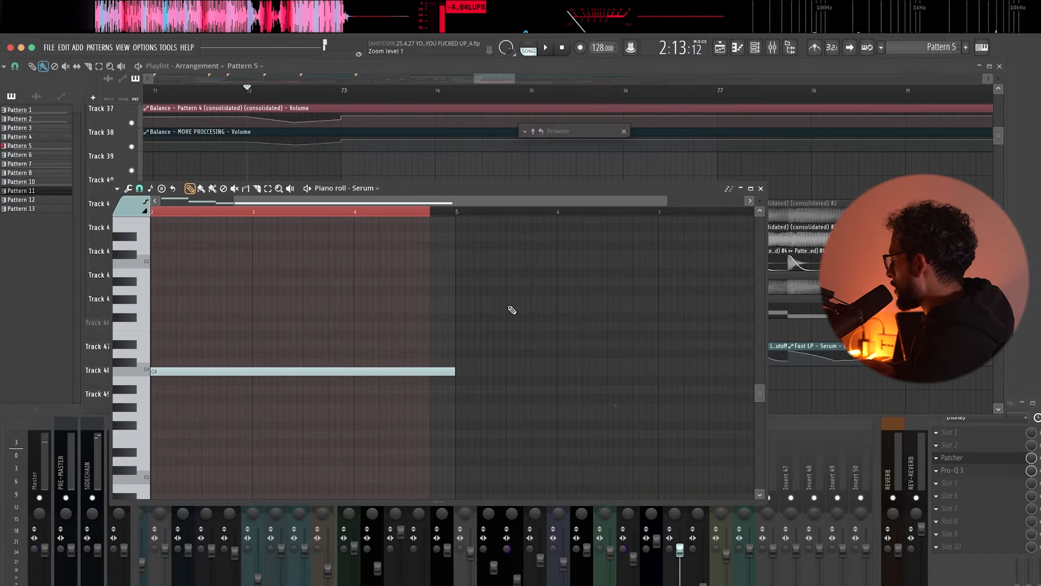
{"action": "left_click", "coordinate": [757, 50]}
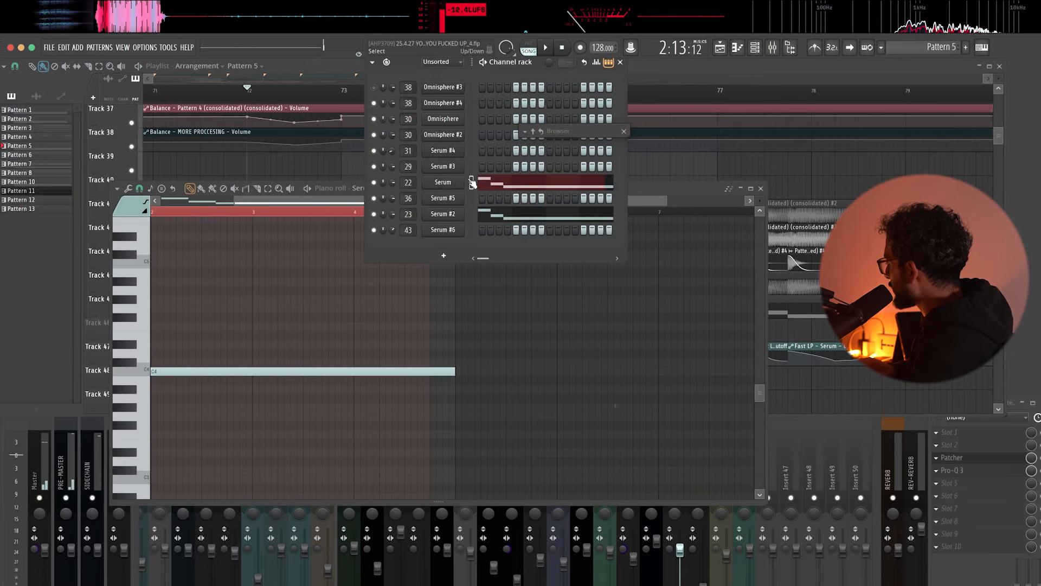
{"action": "left_click", "coordinate": [443, 214]}
{"action": "left_click_drag", "start_coordinate": [597, 59], "coordinate": [718, 149]}
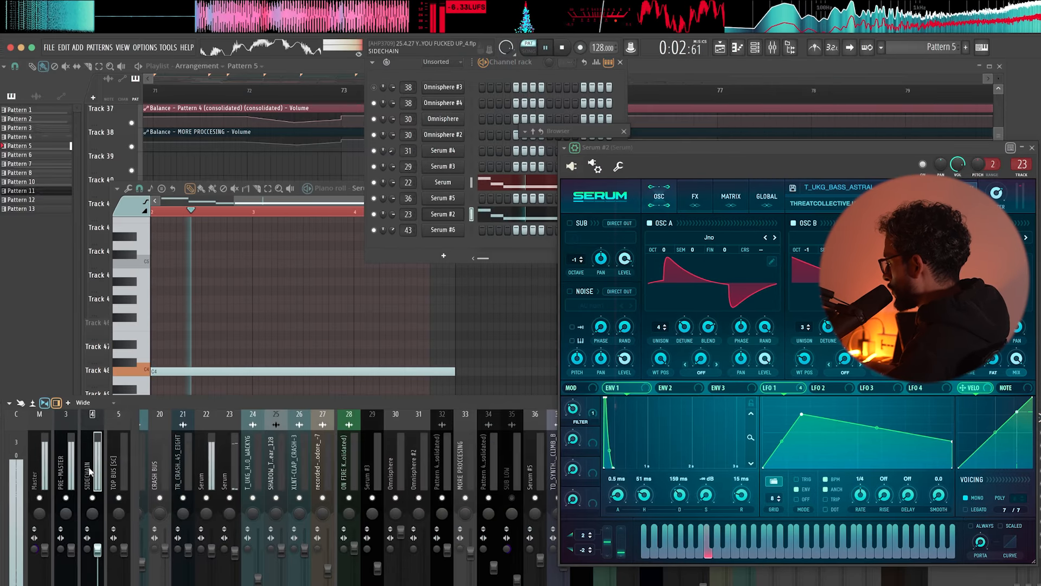
{"action": "left_click", "coordinate": [216, 473]}
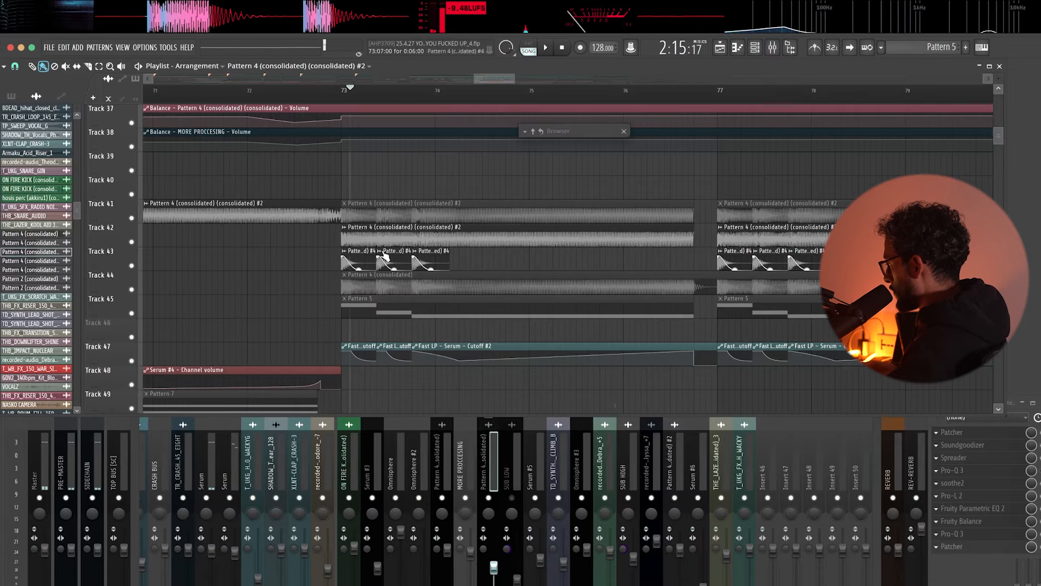
Step: Open the sampler settings of the consolidated bass clip on Track 42 and select its mixer insert, 34
{"action": "double_click", "coordinate": [373, 239]}
{"action": "left_click", "coordinate": [203, 368]}
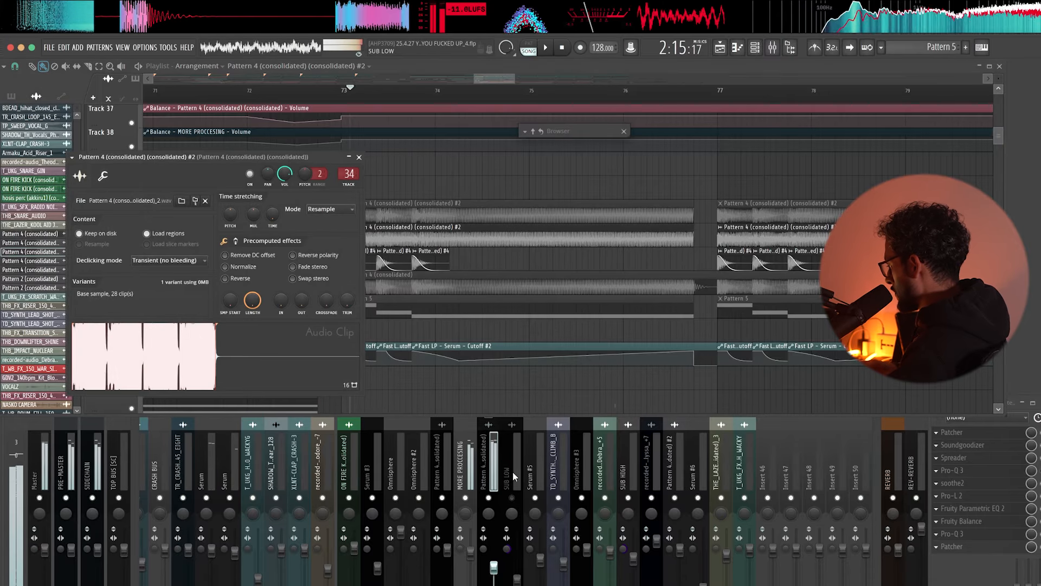
{"action": "left_click", "coordinate": [494, 469]}
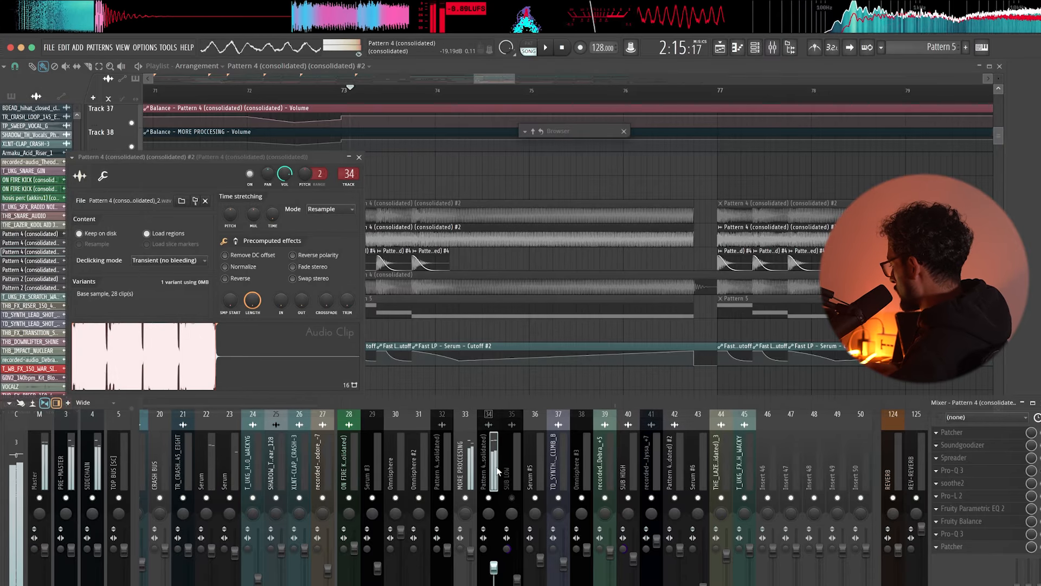
Step: Open every effect on insert 34 in order, from the first Patcher, Soundgoodizer and Spreader to the last Pro-Q 3 and Patcher
{"action": "left_click", "coordinate": [974, 434]}
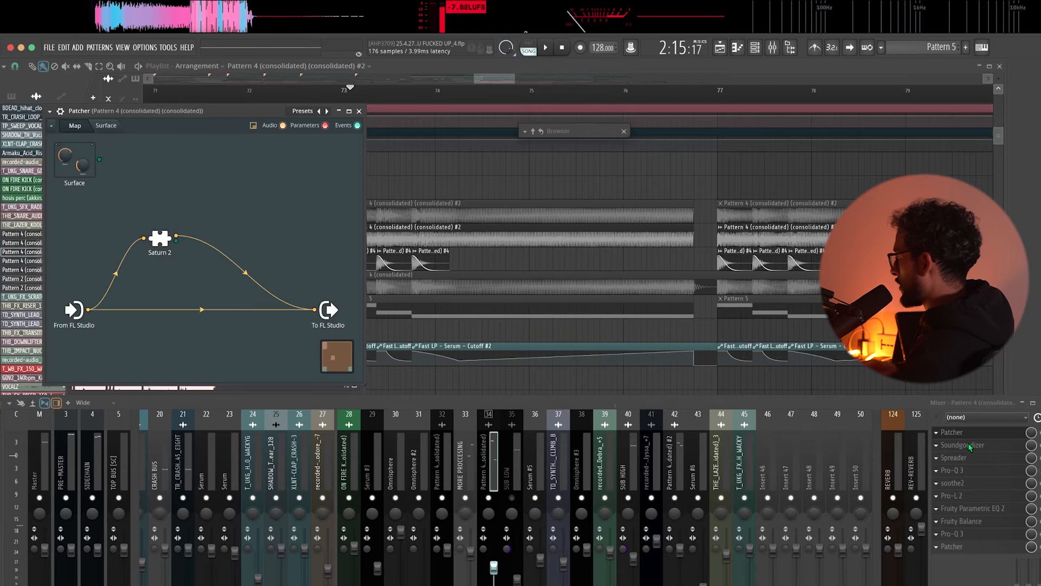
{"action": "left_click", "coordinate": [971, 445]}
{"action": "left_click", "coordinate": [976, 457]}
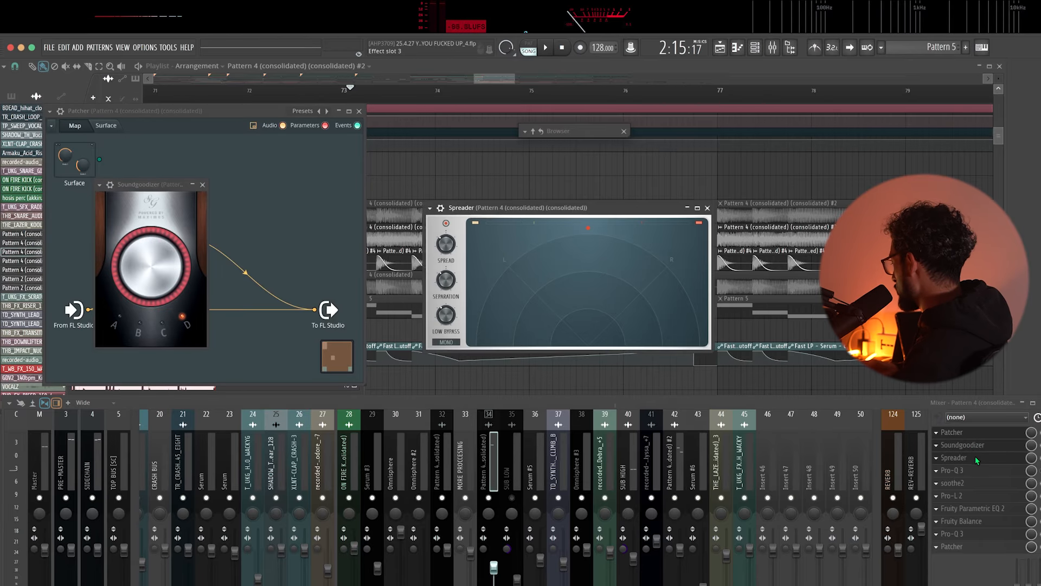
{"action": "left_click", "coordinate": [978, 469]}
{"action": "left_click", "coordinate": [978, 483]}
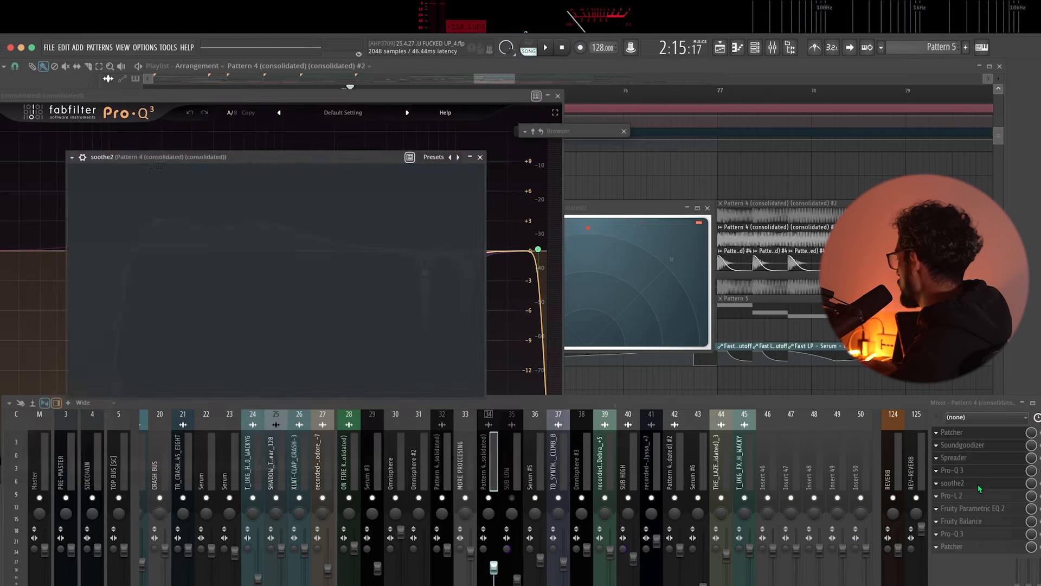
{"action": "left_click", "coordinate": [978, 494]}
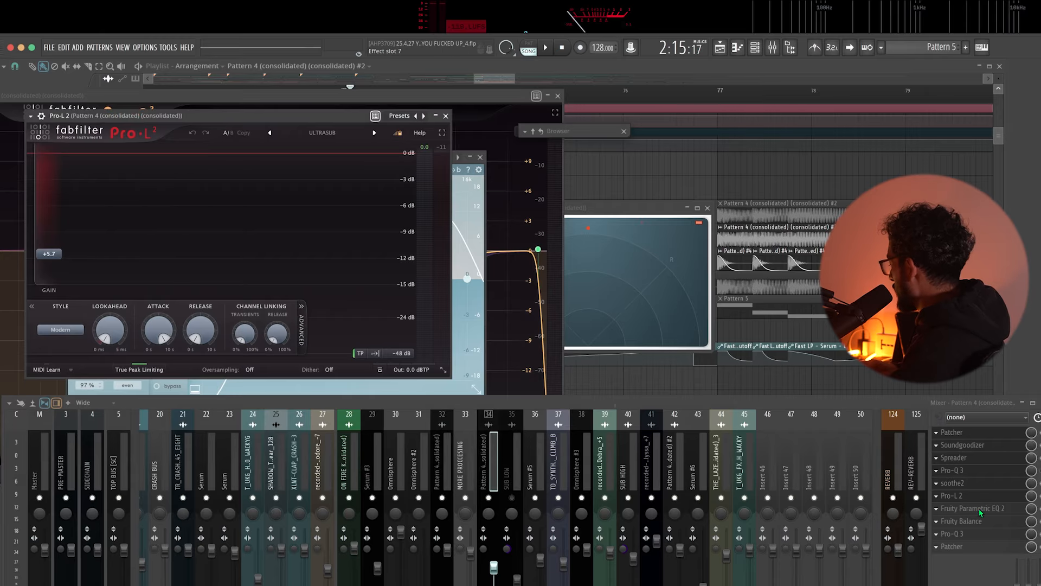
{"action": "left_click", "coordinate": [979, 509]}
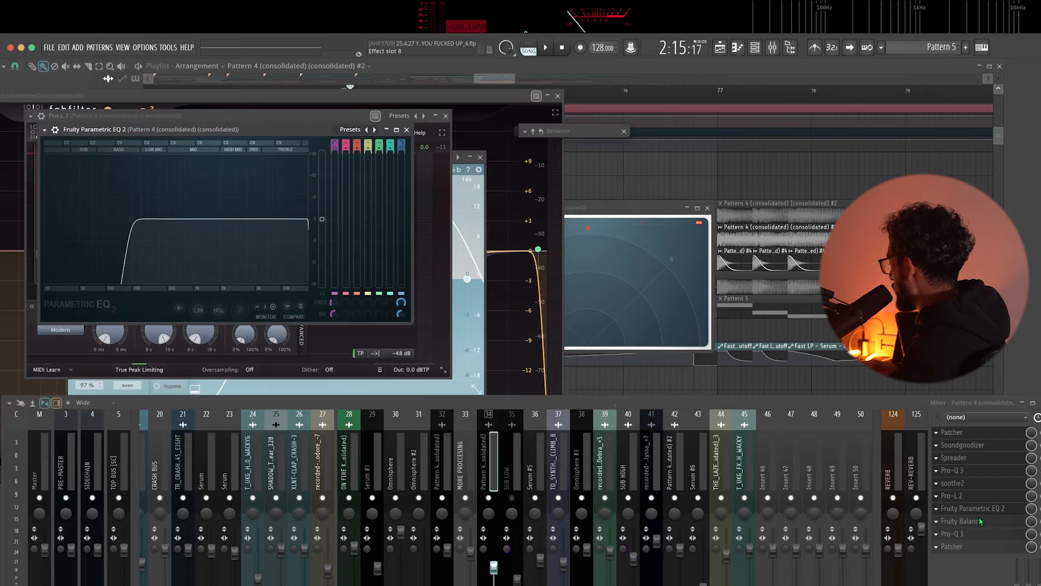
{"action": "left_click", "coordinate": [978, 516]}
{"action": "left_click", "coordinate": [975, 533]}
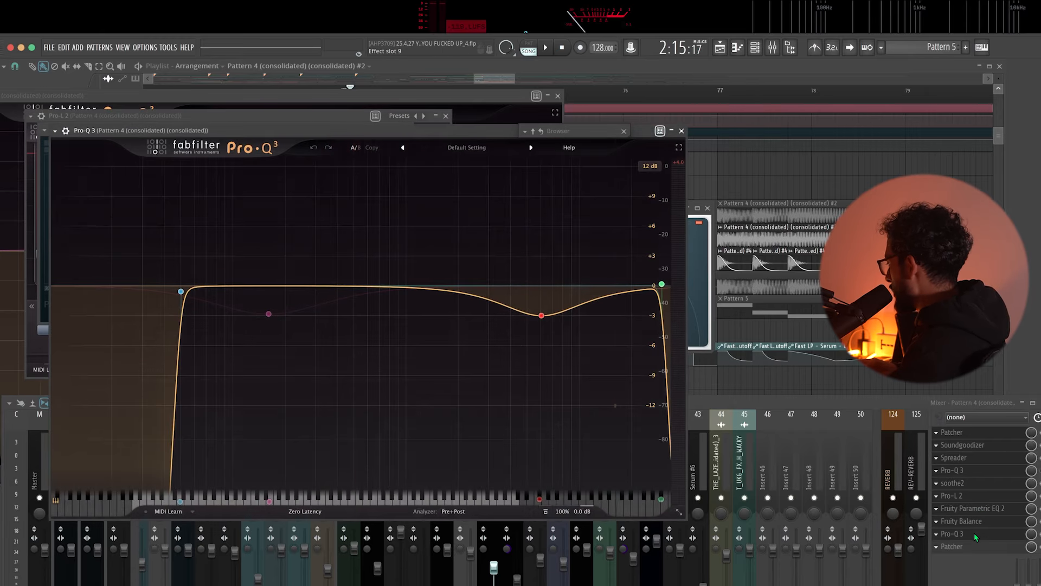
{"action": "left_click", "coordinate": [962, 545]}
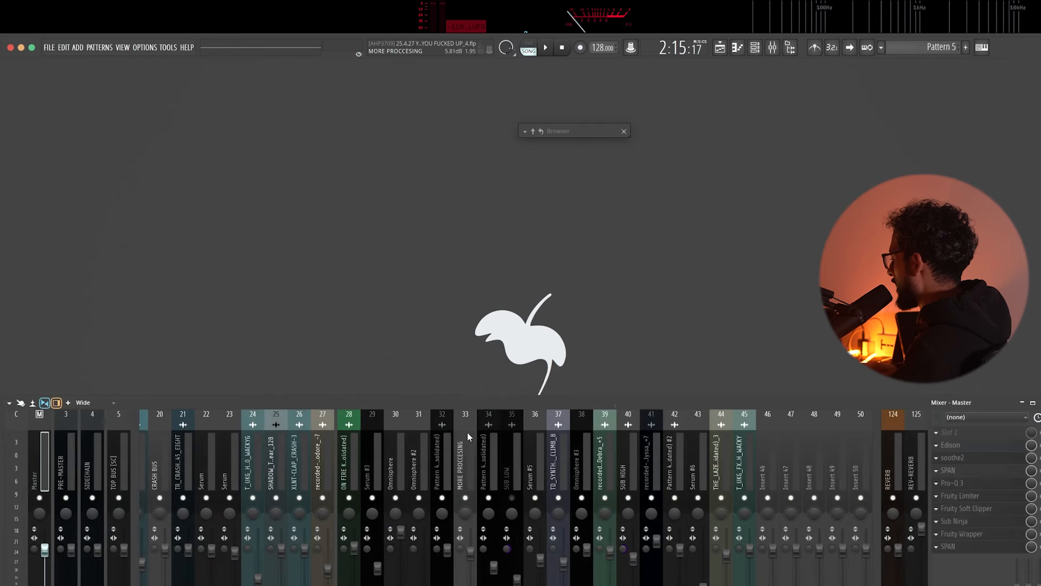
Step: Select the MORE PROCCESING insert and inspect its Pro-Q 3, DeeDoubler, Fruity Chorus, soothe2, Soundgoodizer and two further Pro-Q 3 effects
{"action": "left_click", "coordinate": [468, 435]}
{"action": "left_click", "coordinate": [481, 451]}
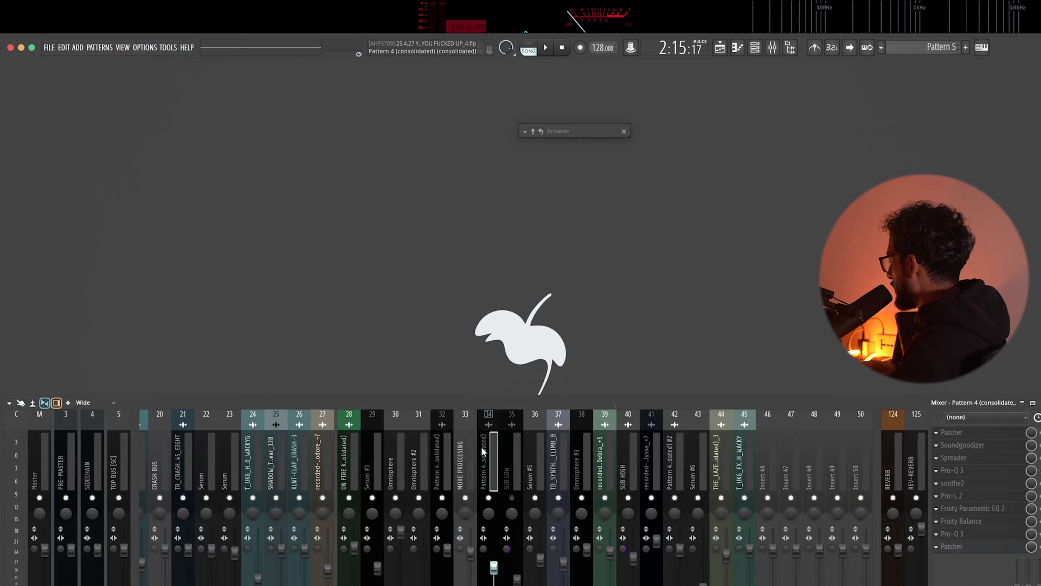
{"action": "left_click", "coordinate": [471, 451]}
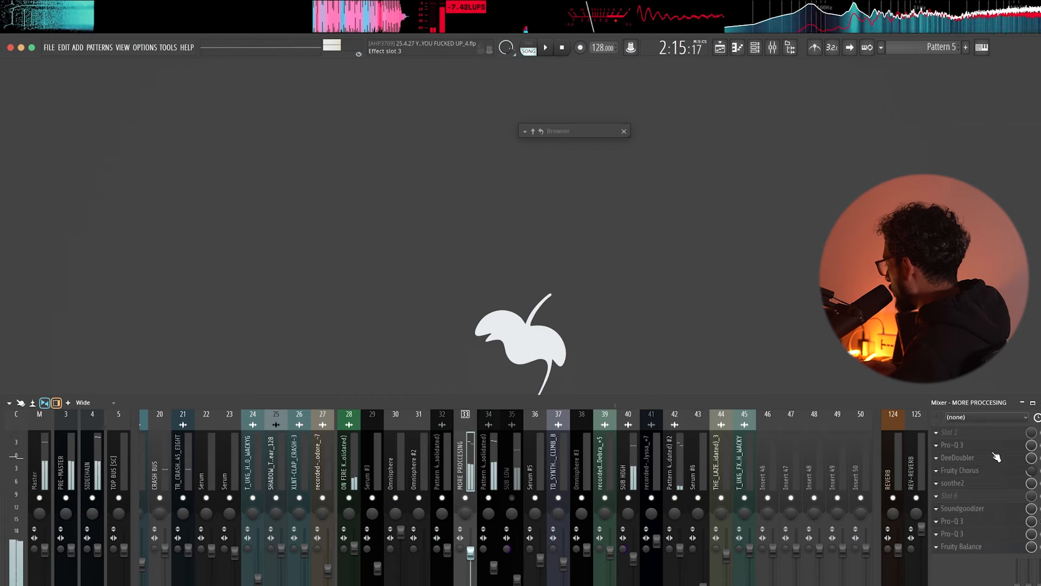
{"action": "left_click", "coordinate": [985, 446]}
{"action": "left_click", "coordinate": [987, 457]}
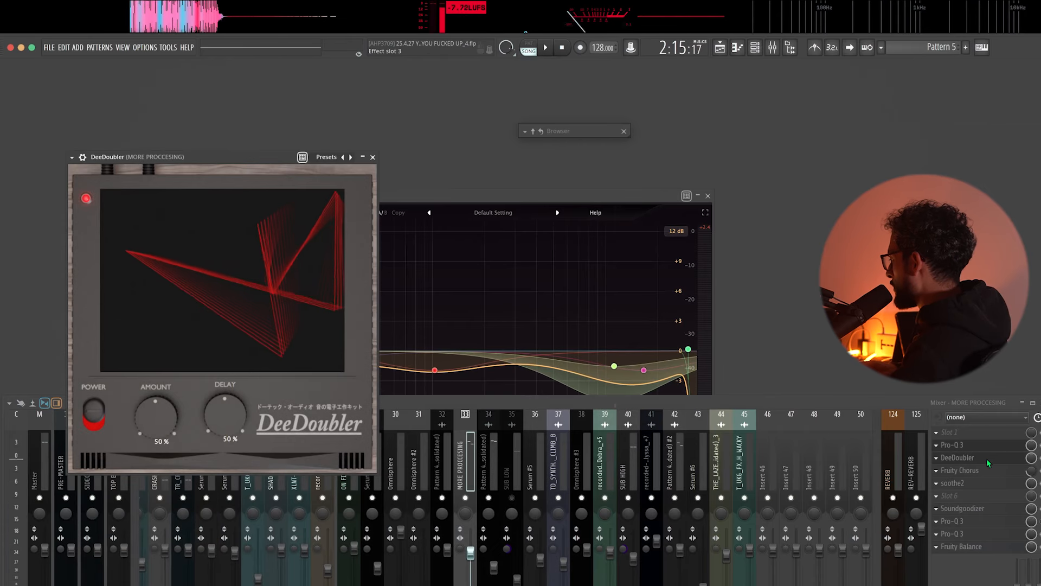
{"action": "left_click", "coordinate": [991, 470]}
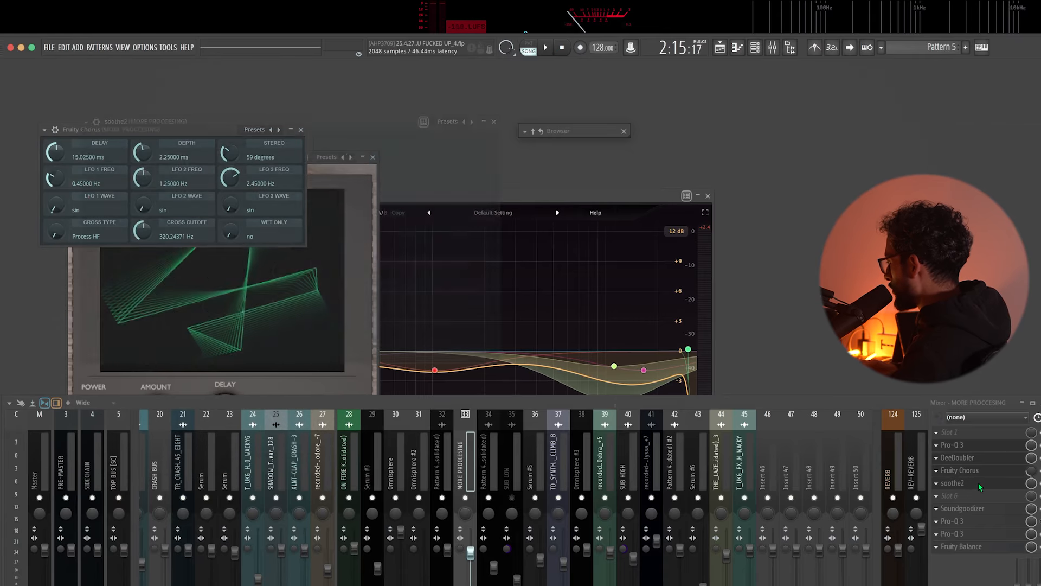
{"action": "left_click", "coordinate": [981, 483]}
{"action": "left_click", "coordinate": [976, 508]}
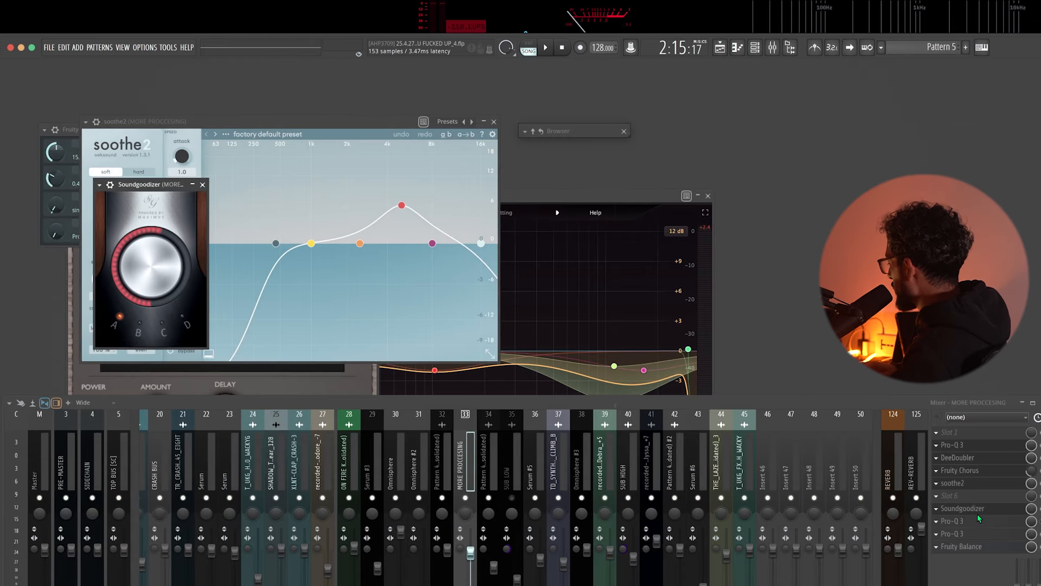
{"action": "left_click", "coordinate": [982, 525]}
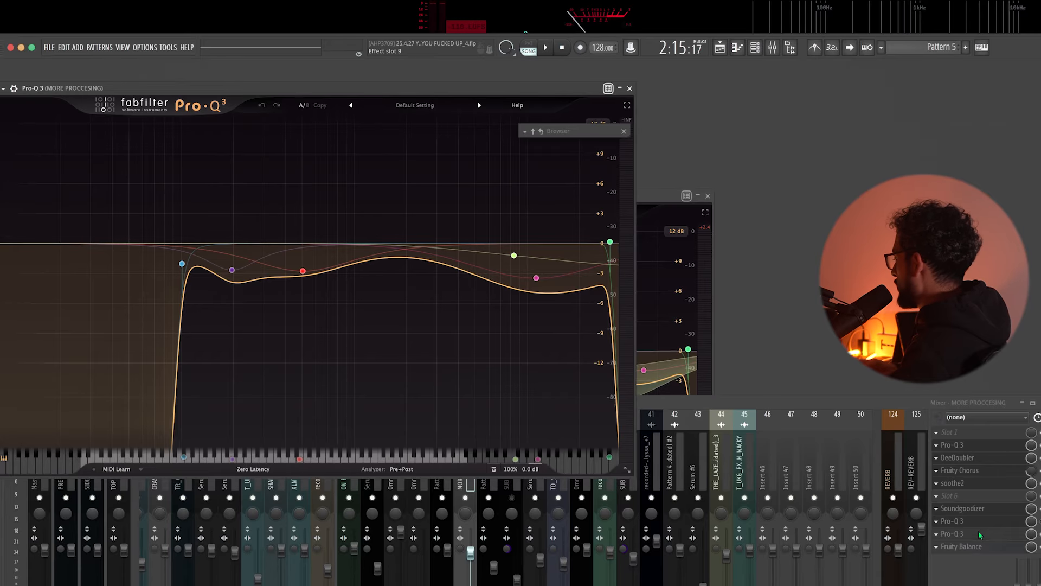
{"action": "left_click", "coordinate": [979, 534]}
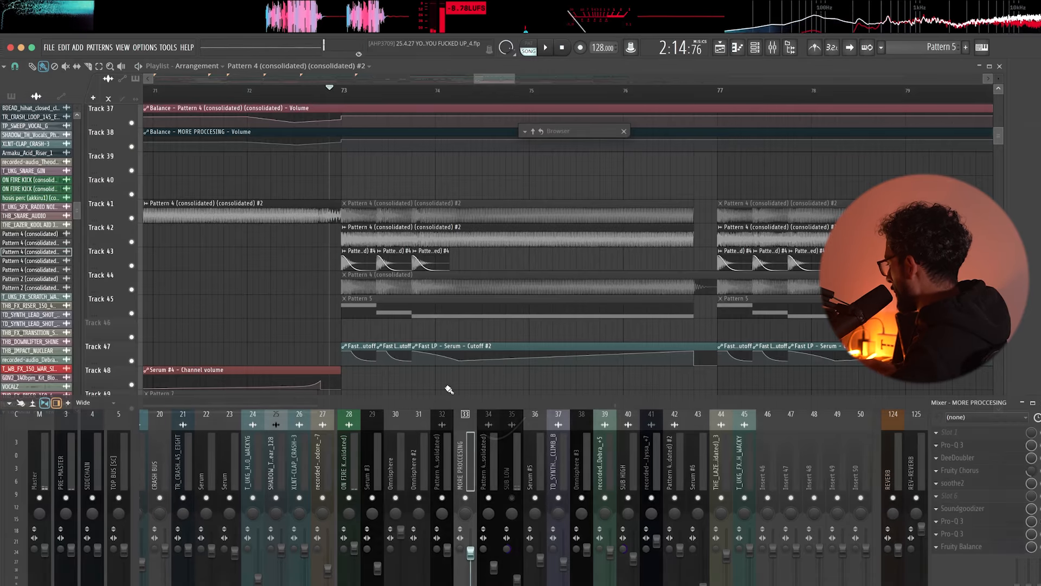
Step: Play the drop twice from just before bar 73 to hear the processed bass layers
{"action": "key", "text": "space"}
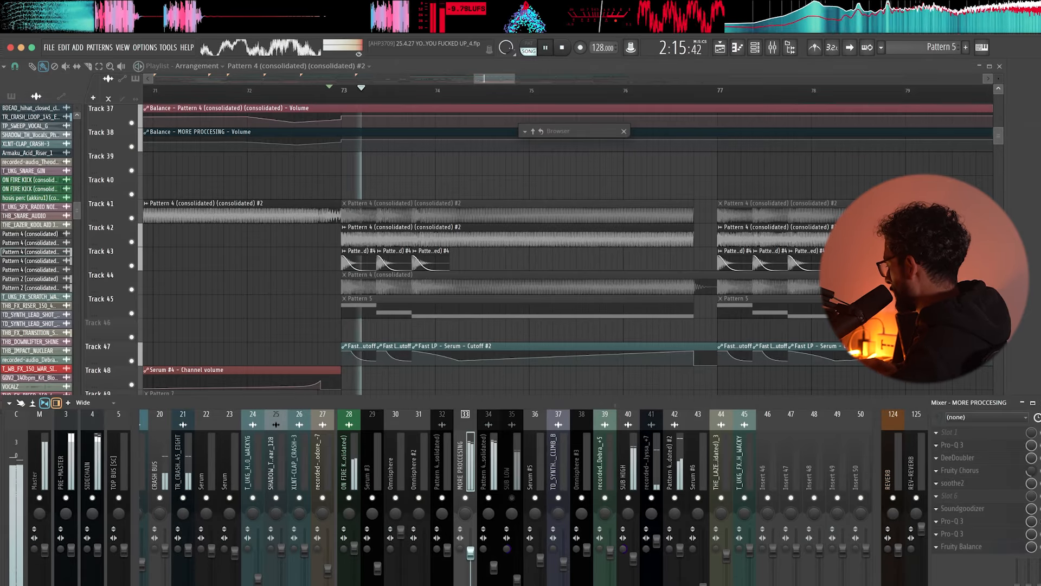
{"action": "key", "text": "space"}
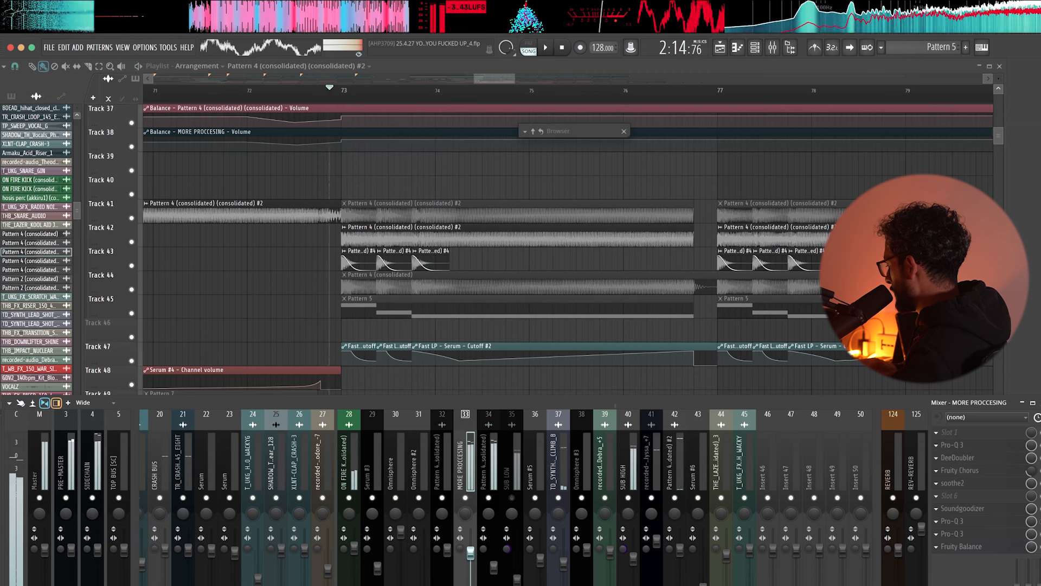
{"action": "key", "text": "space"}
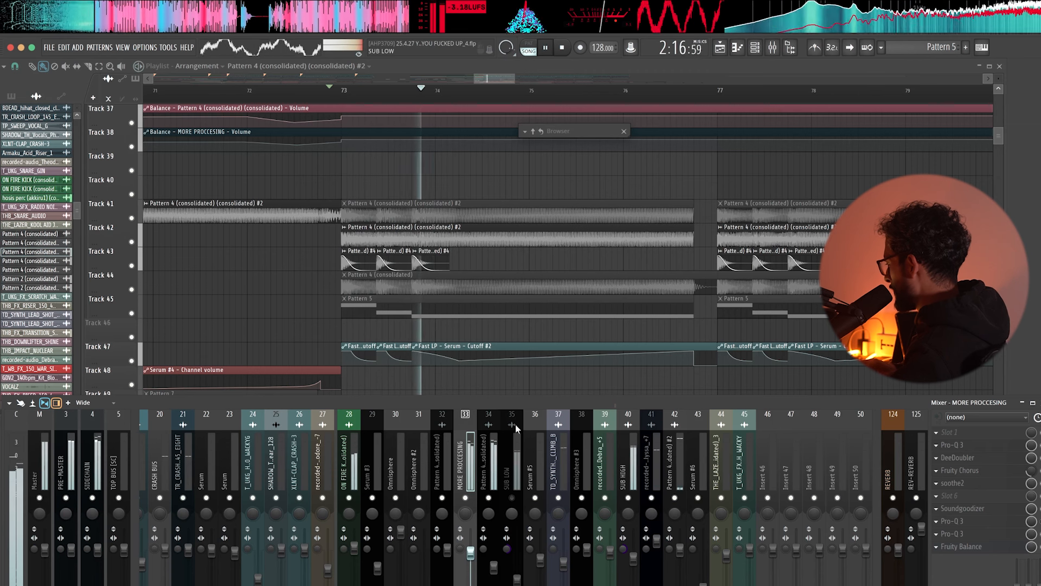
{"action": "key", "text": "space"}
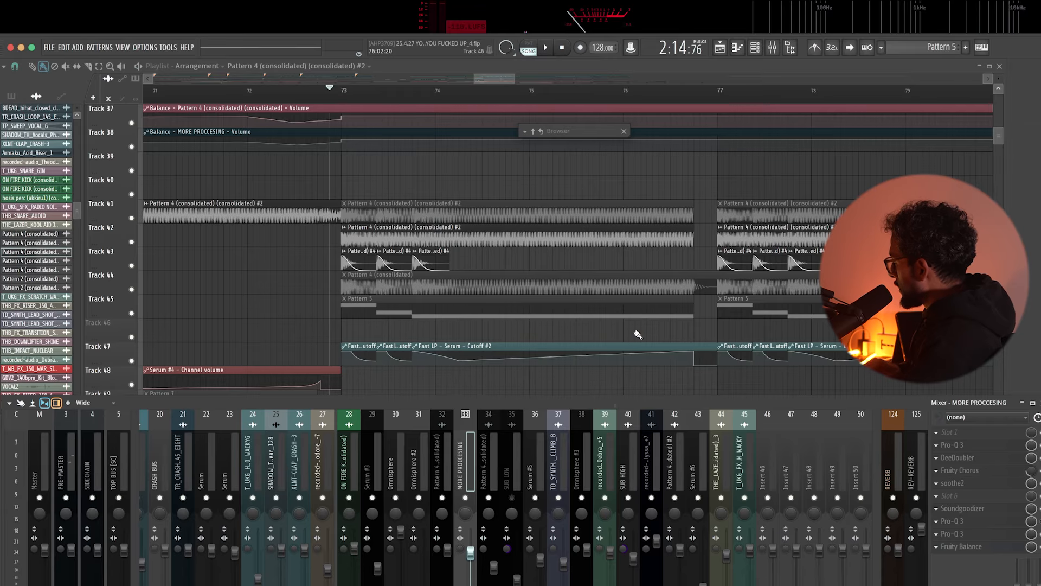
Step: Look over the whole arrangement in the playlist, from the automation tracks around Track 35 down to Track 60
{"action": "scroll", "coordinate": [638, 335], "scroll_direction": "down", "scroll_amount": 4}
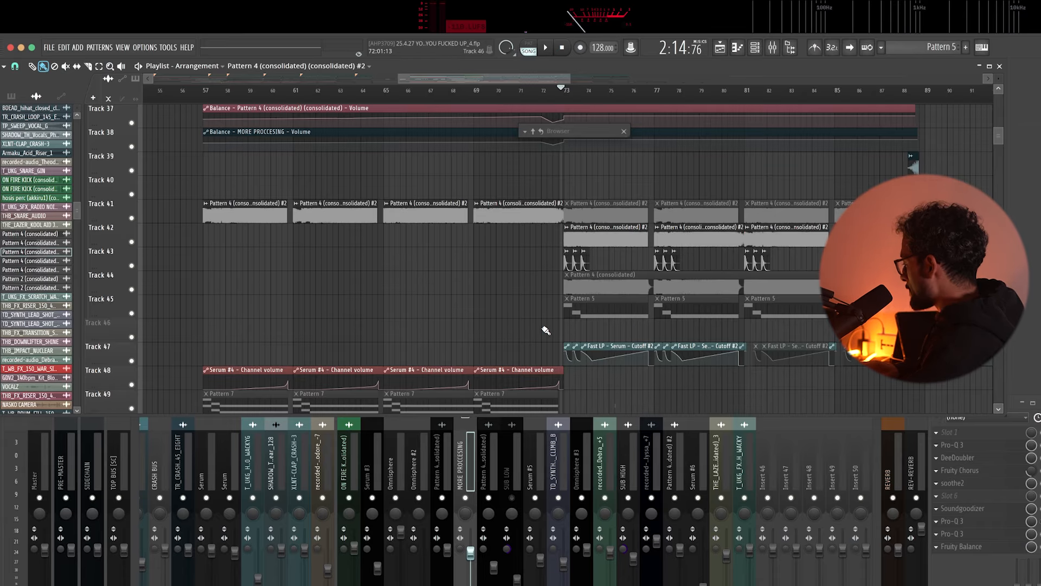
{"action": "scroll", "coordinate": [546, 330], "scroll_direction": "down", "scroll_amount": 3, "text": "ctrl"}
{"action": "scroll", "coordinate": [468, 326], "scroll_direction": "down", "scroll_amount": 6}
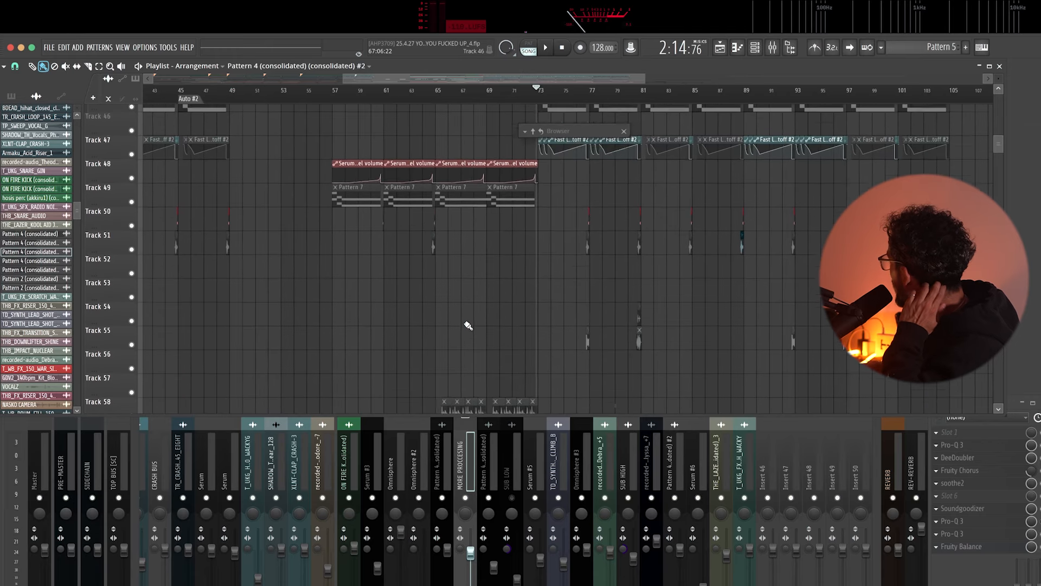
{"action": "scroll", "coordinate": [468, 325], "scroll_direction": "down", "scroll_amount": 2}
{"action": "scroll", "coordinate": [468, 325], "scroll_direction": "down", "scroll_amount": 2, "text": "ctrl"}
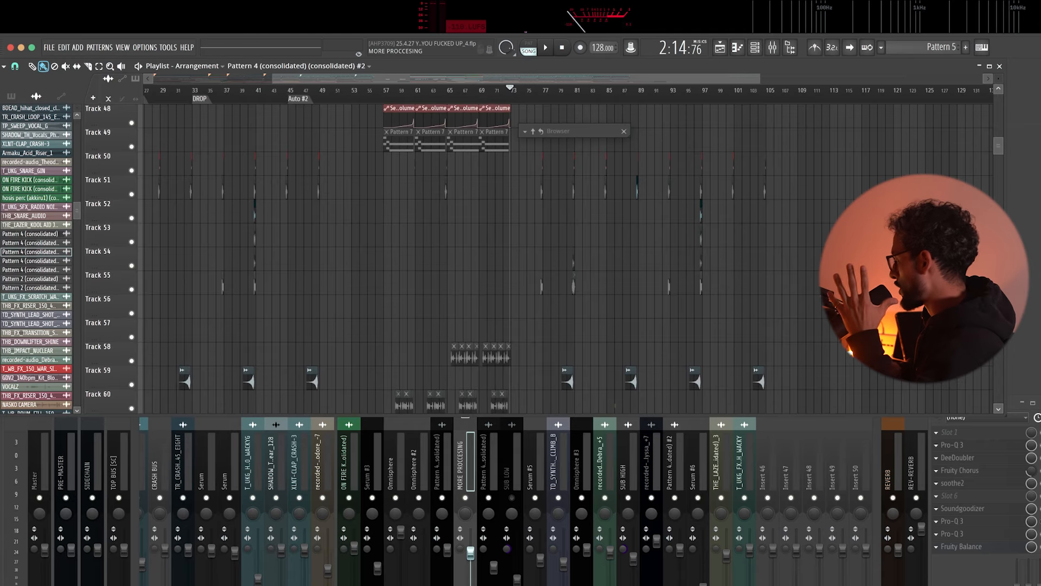
{"action": "key", "text": "super+Tab"}
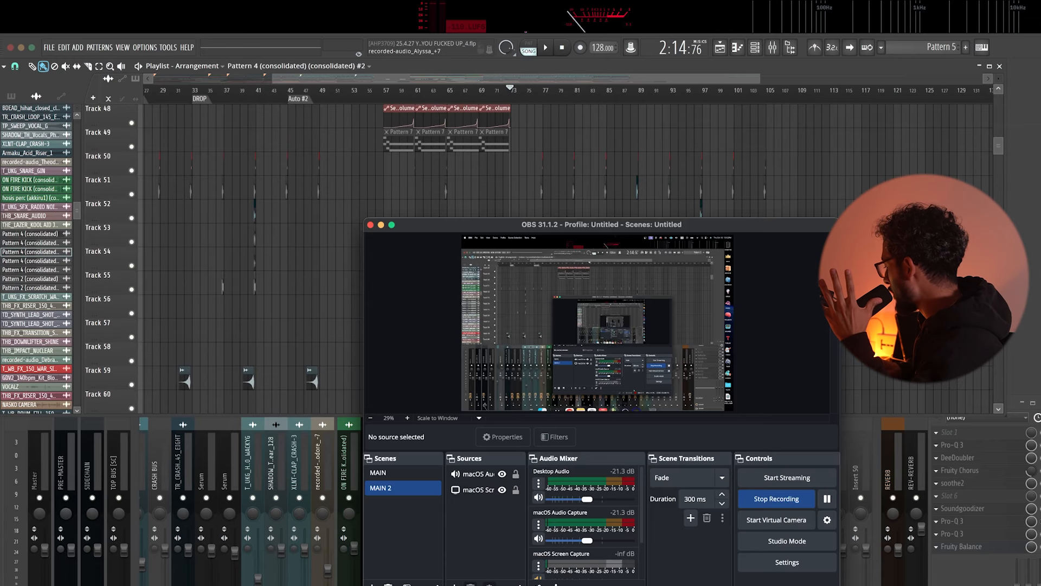
{"action": "key", "text": "super+Tab"}
{"action": "scroll", "coordinate": [500, 316], "scroll_direction": "down", "scroll_amount": 3}
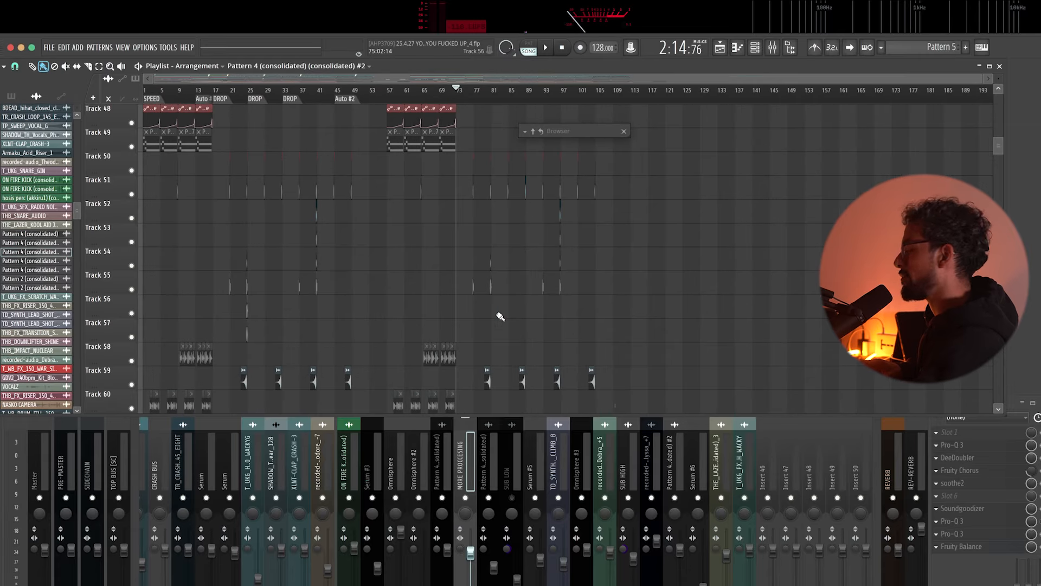
{"action": "scroll", "coordinate": [509, 304], "scroll_direction": "up", "scroll_amount": 5}
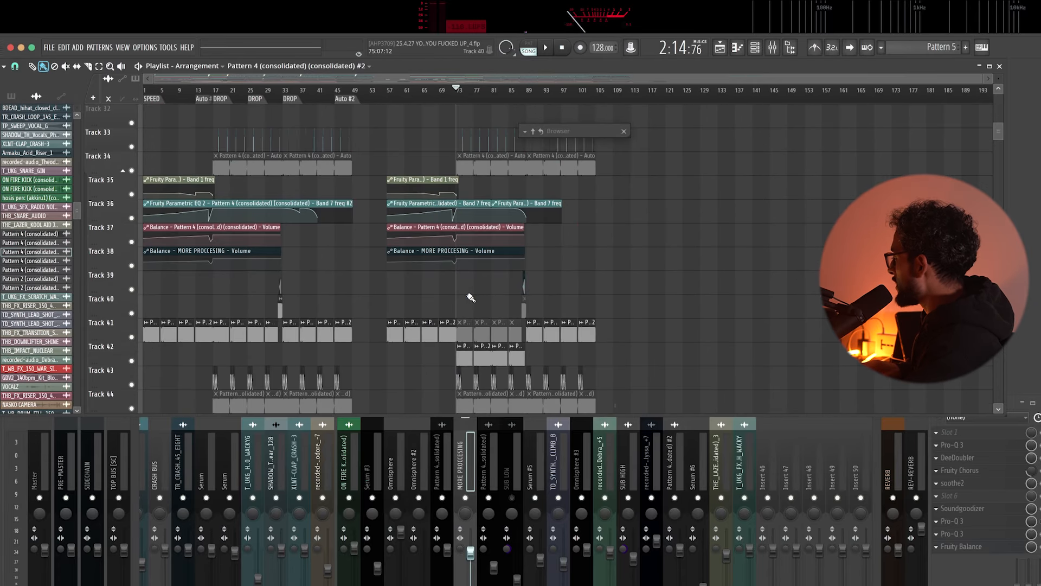
{"action": "scroll", "coordinate": [367, 288], "scroll_direction": "up", "scroll_amount": 3}
Step: Examine the vocal and transition clips on Tracks 61 to 69 and place the playhead just before the Auto #2 marker
{"action": "scroll", "coordinate": [333, 303], "scroll_direction": "down", "scroll_amount": 10}
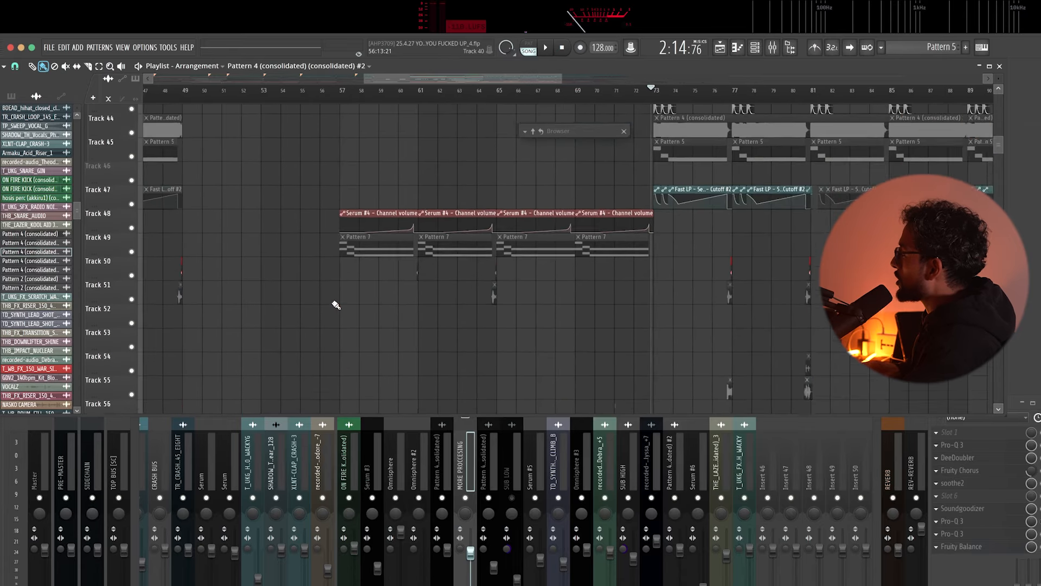
{"action": "scroll", "coordinate": [336, 305], "scroll_direction": "up", "scroll_amount": 2}
{"action": "scroll", "coordinate": [337, 305], "scroll_direction": "up", "scroll_amount": 2}
{"action": "scroll", "coordinate": [336, 304], "scroll_direction": "down", "scroll_amount": 3}
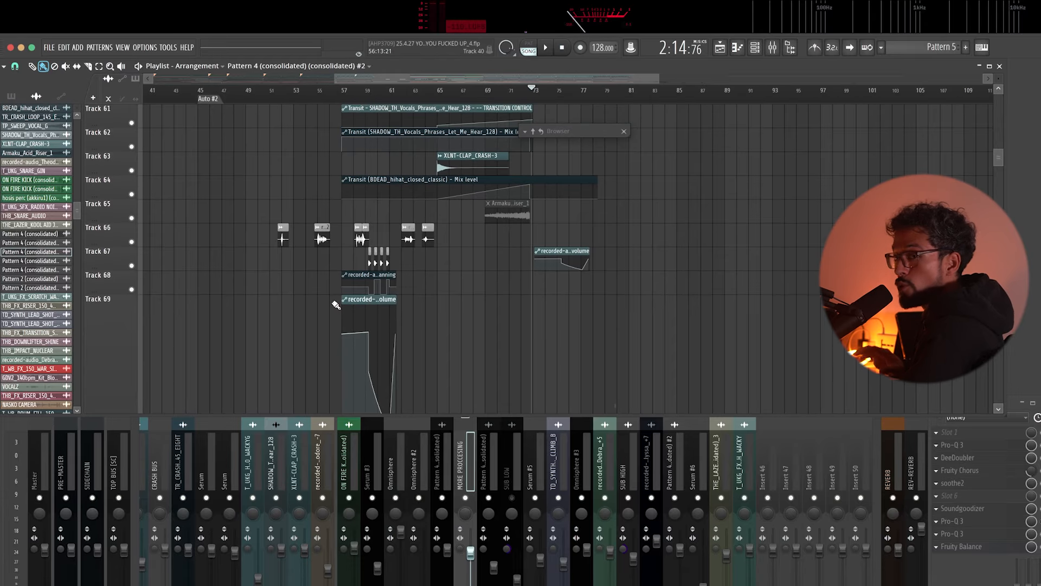
{"action": "scroll", "coordinate": [223, 323], "scroll_direction": "up", "scroll_amount": 3}
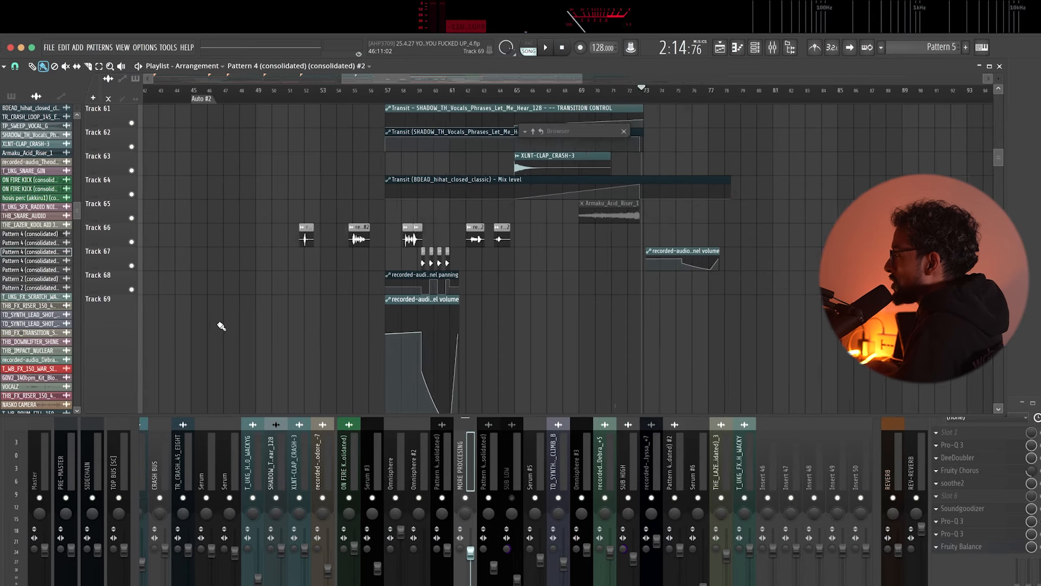
{"action": "scroll", "coordinate": [283, 237], "scroll_direction": "down", "scroll_amount": 2}
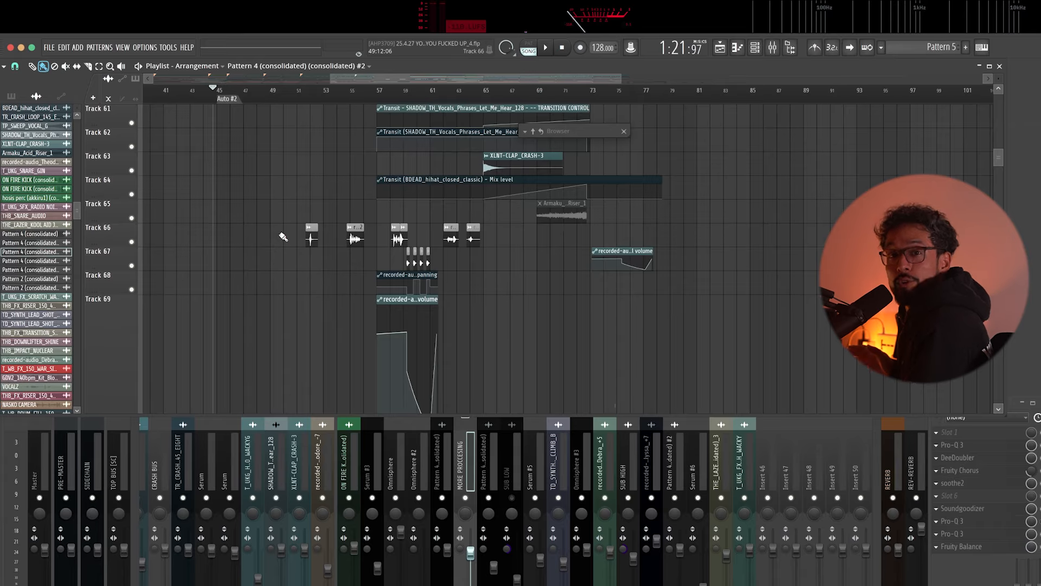
{"action": "scroll", "coordinate": [233, 246], "scroll_direction": "up", "scroll_amount": 2}
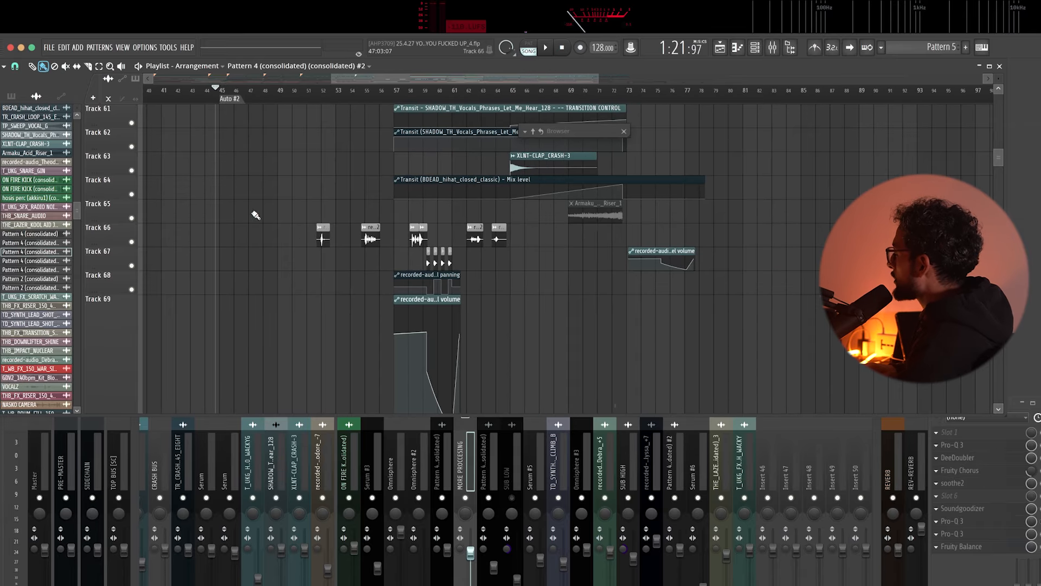
Step: Play the intro from just before bar 3 to hear the vocal clips on Track 66
{"action": "scroll", "coordinate": [421, 166], "scroll_direction": "down", "scroll_amount": 5}
{"action": "scroll", "coordinate": [116, 223], "scroll_direction": "up", "scroll_amount": 8}
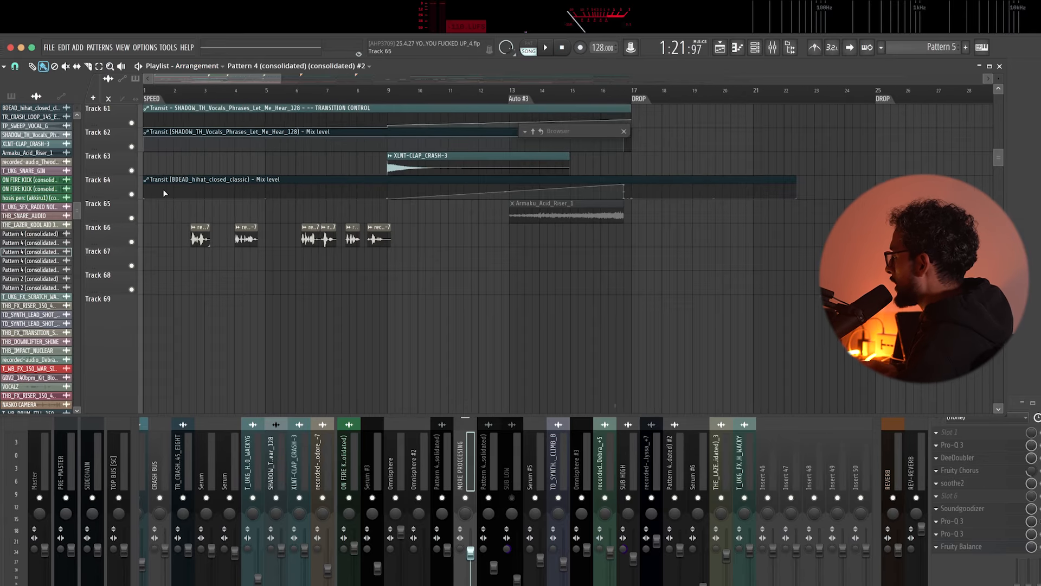
{"action": "left_click", "coordinate": [178, 91]}
{"action": "key", "text": "space"}
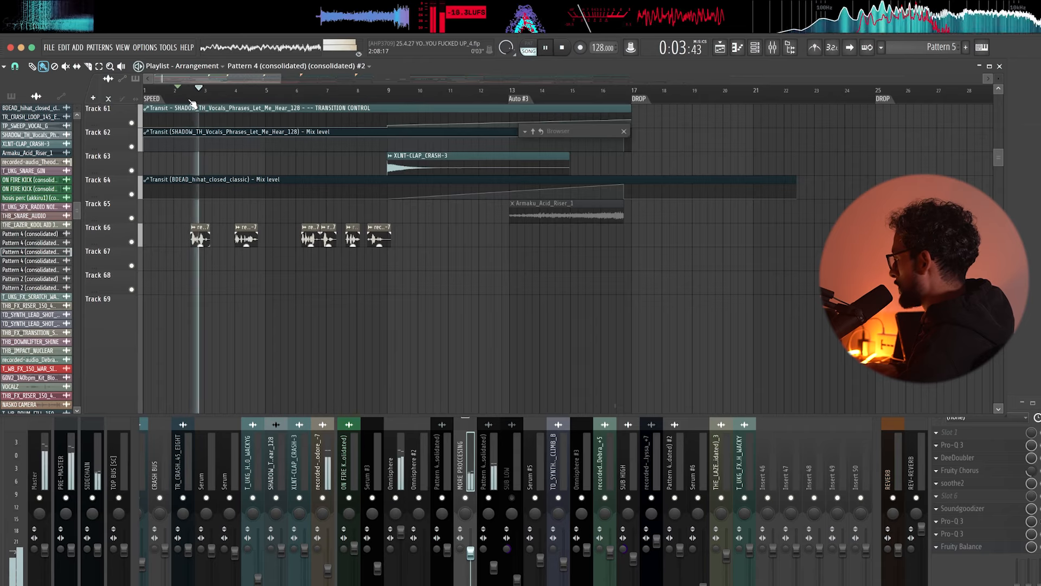
{"action": "scroll", "coordinate": [276, 253], "scroll_direction": "down", "scroll_amount": 2}
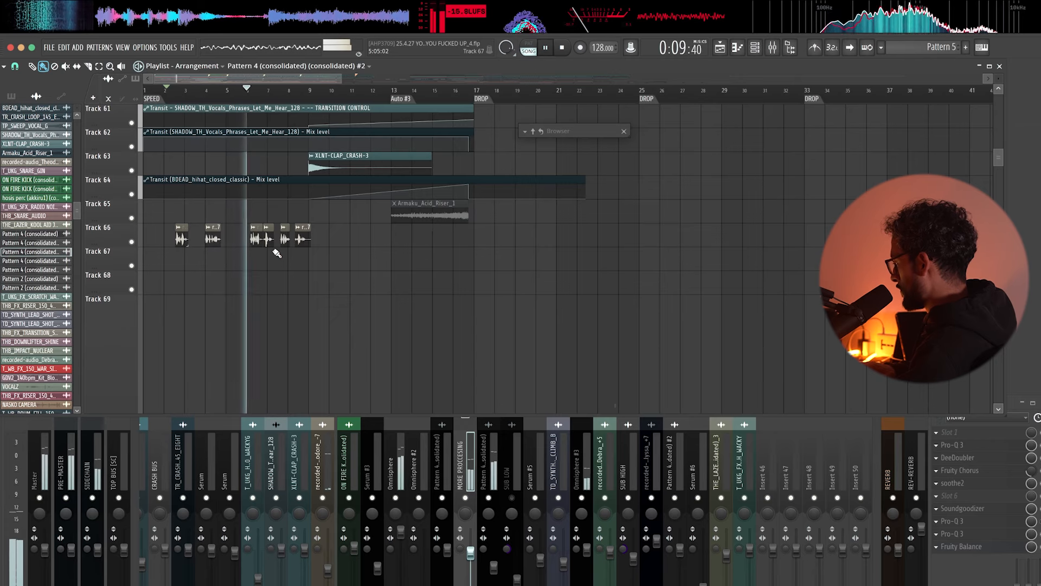
{"action": "scroll", "coordinate": [298, 272], "scroll_direction": "down", "scroll_amount": 2}
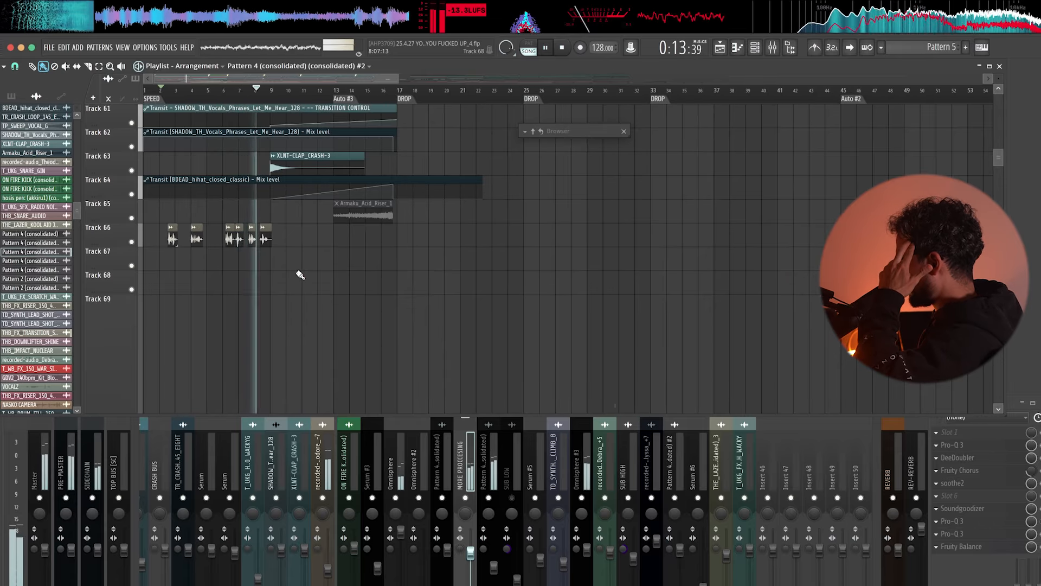
{"action": "scroll", "coordinate": [298, 274], "scroll_direction": "down", "scroll_amount": 2}
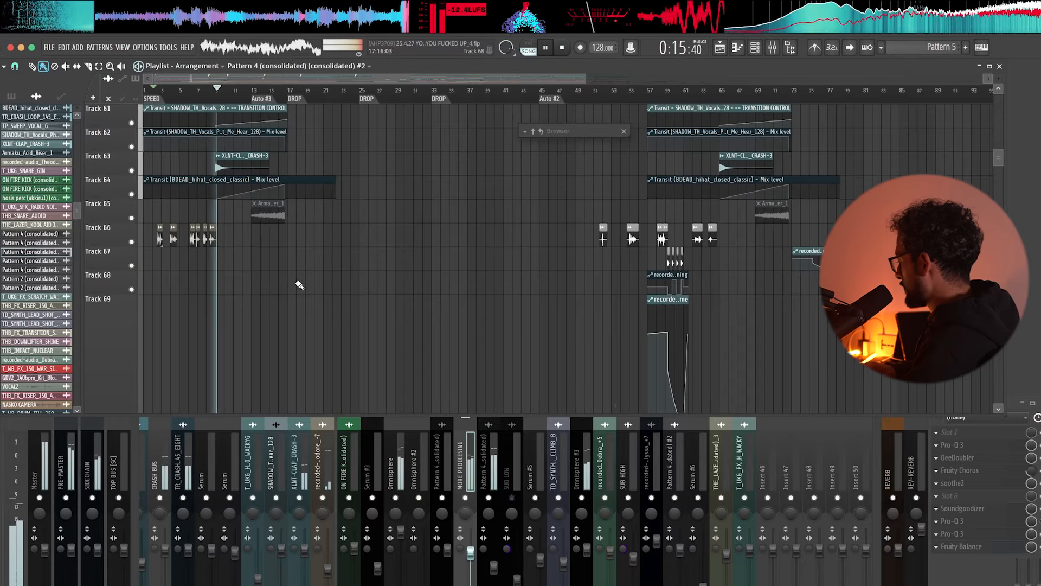
{"action": "scroll", "coordinate": [299, 284], "scroll_direction": "down", "scroll_amount": 1}
{"action": "key", "text": "space"}
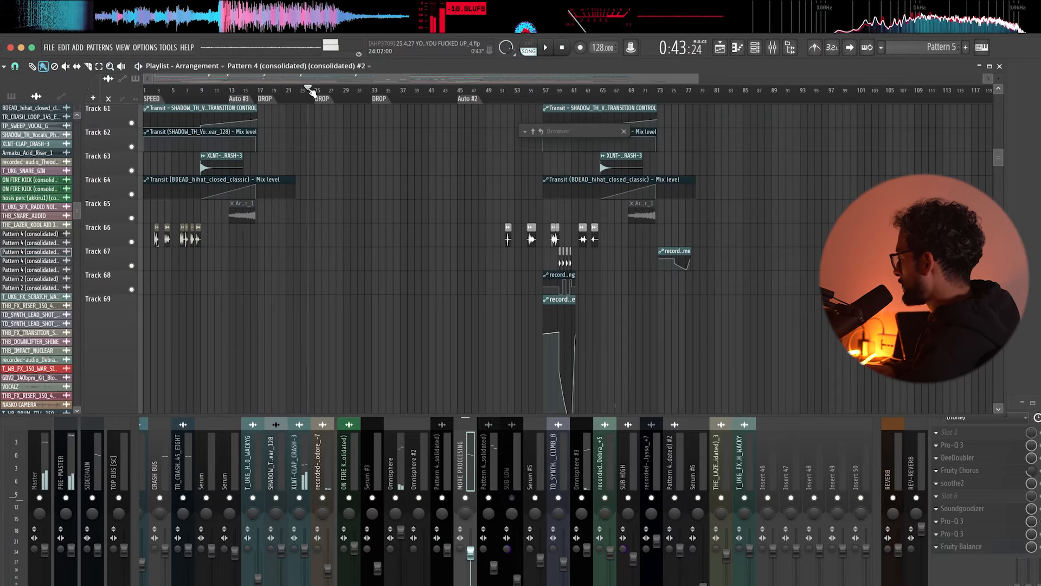
Step: Play the transition from about bar 15 into the first drop while looking over the clips from Track 61 down to Track 115
{"action": "scroll", "coordinate": [349, 163], "scroll_direction": "up", "scroll_amount": 3}
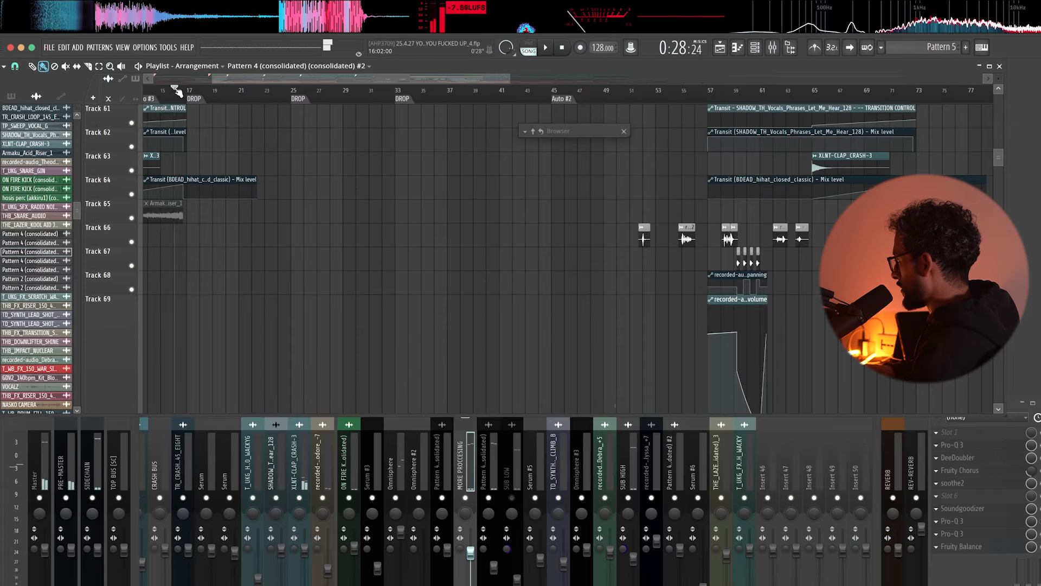
{"action": "left_click_drag", "start_coordinate": [177, 92], "coordinate": [173, 95]}
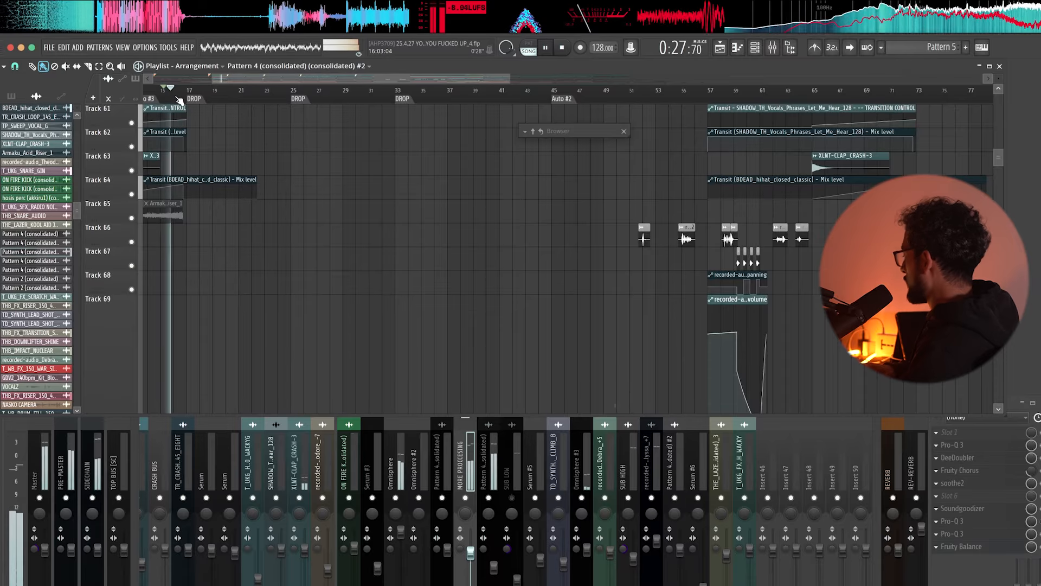
{"action": "scroll", "coordinate": [427, 137], "scroll_direction": "down", "scroll_amount": 3}
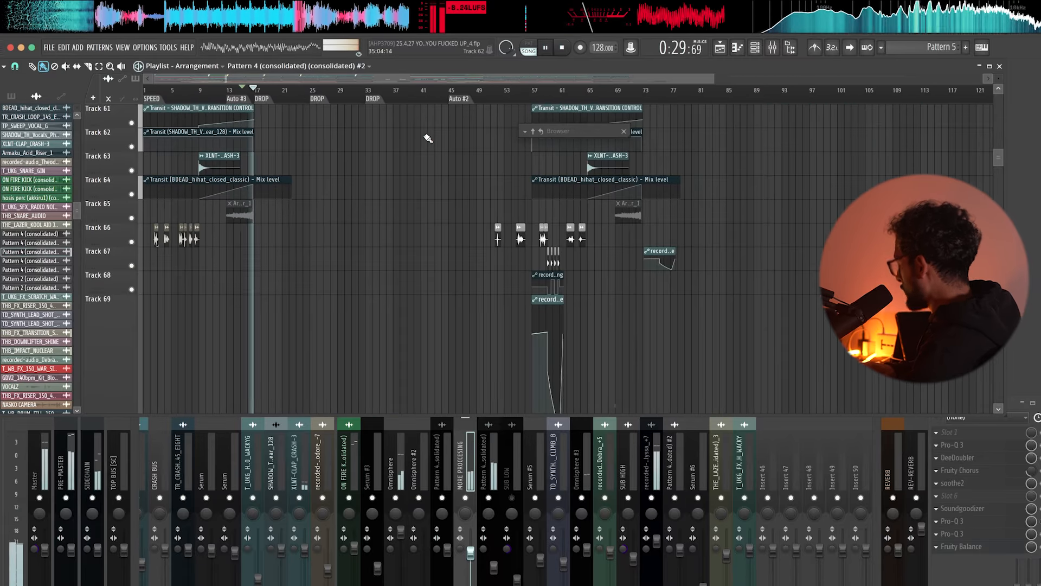
{"action": "scroll", "coordinate": [440, 233], "scroll_direction": "down", "scroll_amount": 6}
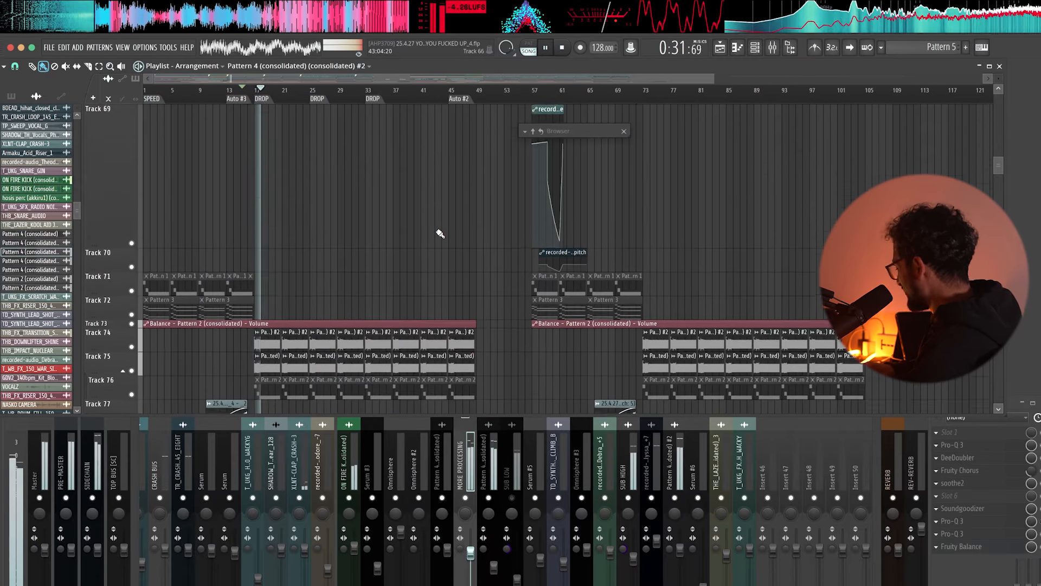
{"action": "scroll", "coordinate": [440, 233], "scroll_direction": "down", "scroll_amount": 10}
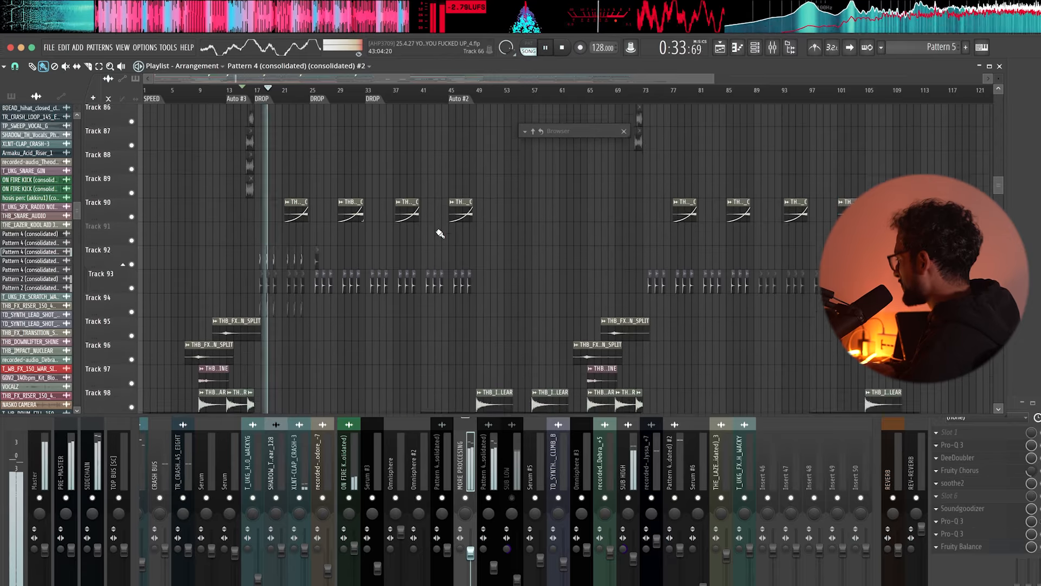
{"action": "key", "text": "space"}
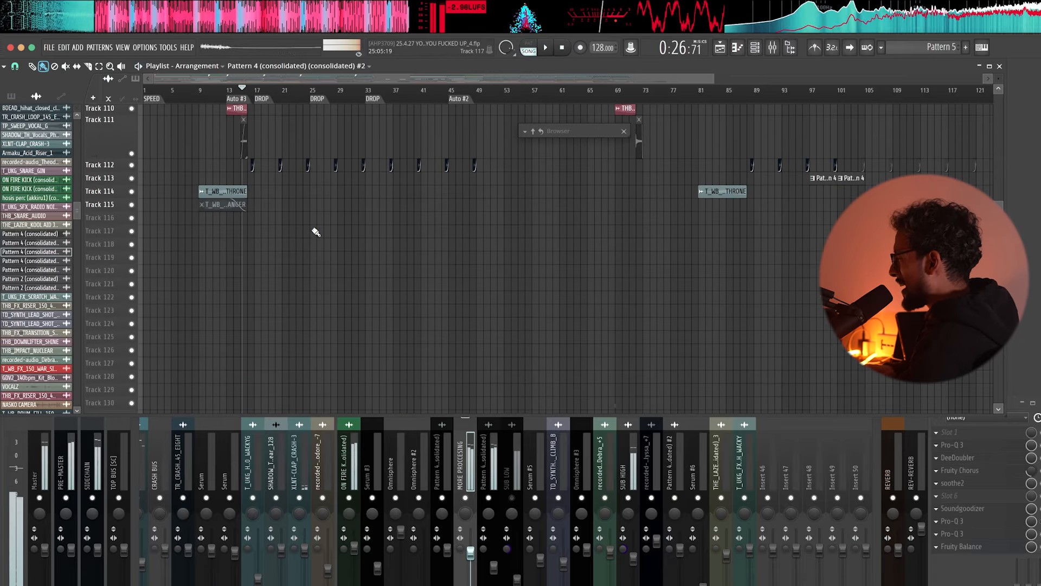
Step: Inspect the sample settings of the noisy four-bar riser on Track 110 and the THRONE riser on Track 114
{"action": "scroll", "coordinate": [216, 271], "scroll_direction": "up", "scroll_amount": 5}
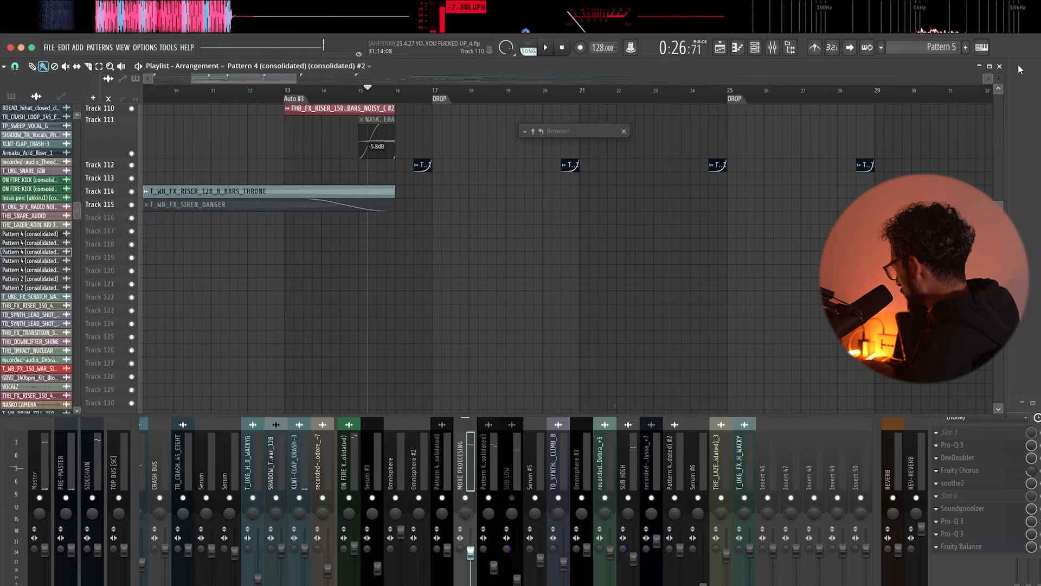
{"action": "left_click_drag", "start_coordinate": [998, 78], "coordinate": [998, 70]}
{"action": "scroll", "coordinate": [328, 234], "scroll_direction": "up", "scroll_amount": 2}
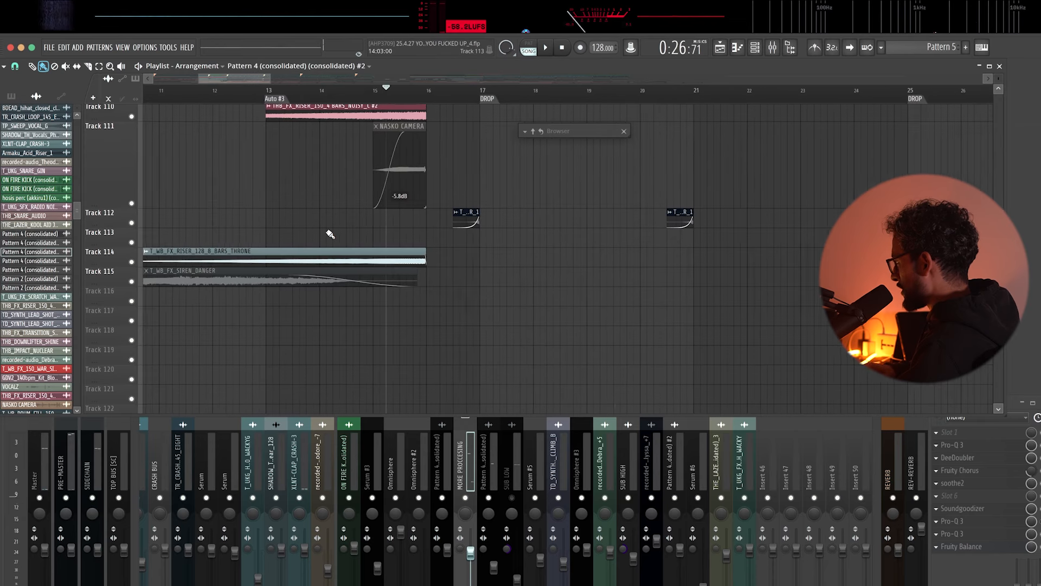
{"action": "scroll", "coordinate": [350, 216], "scroll_direction": "up", "scroll_amount": 2}
{"action": "double_click", "coordinate": [379, 242]}
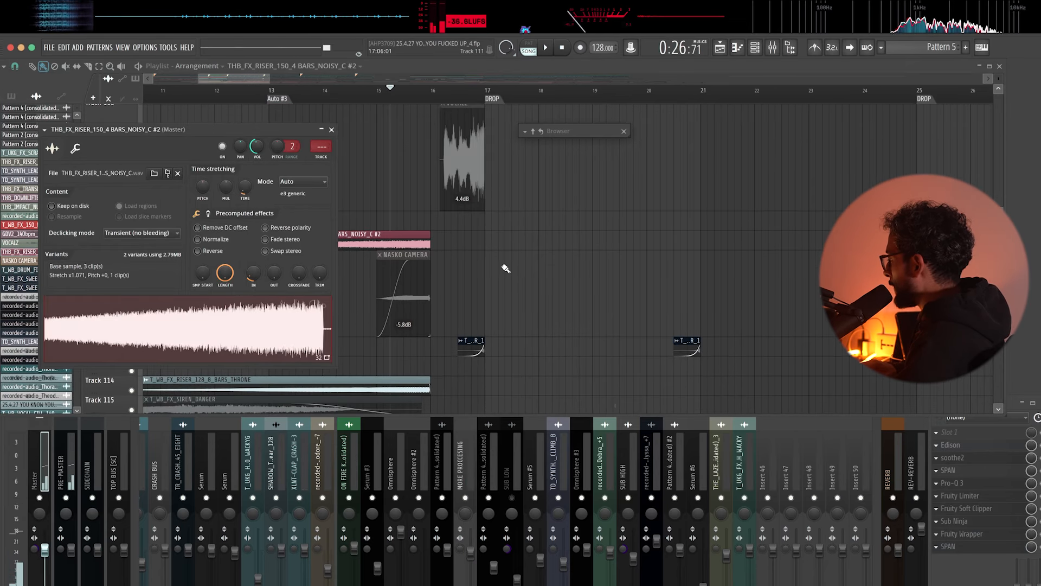
{"action": "scroll", "coordinate": [506, 268], "scroll_direction": "down", "scroll_amount": 2}
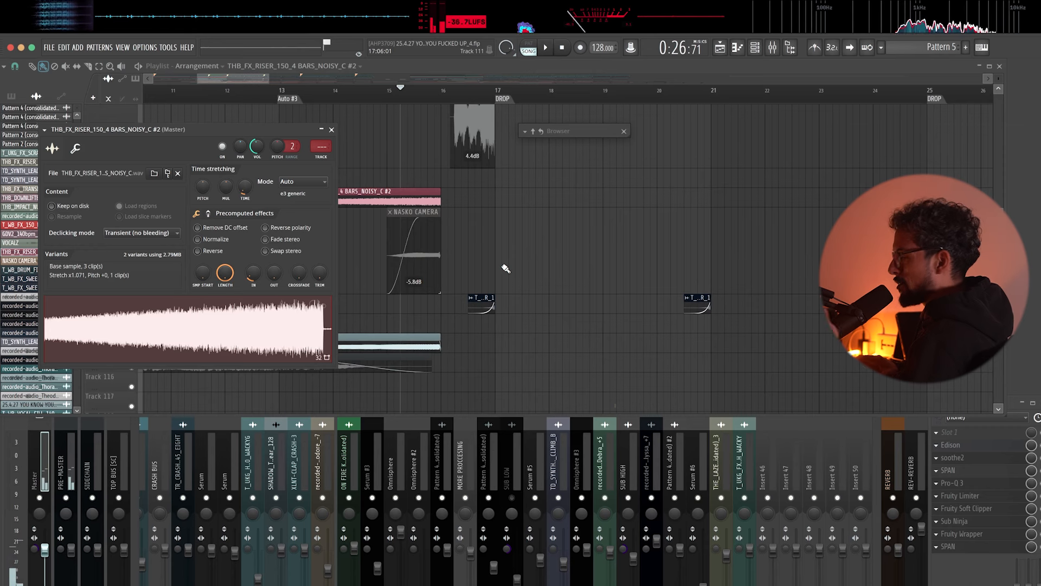
{"action": "double_click", "coordinate": [425, 336]}
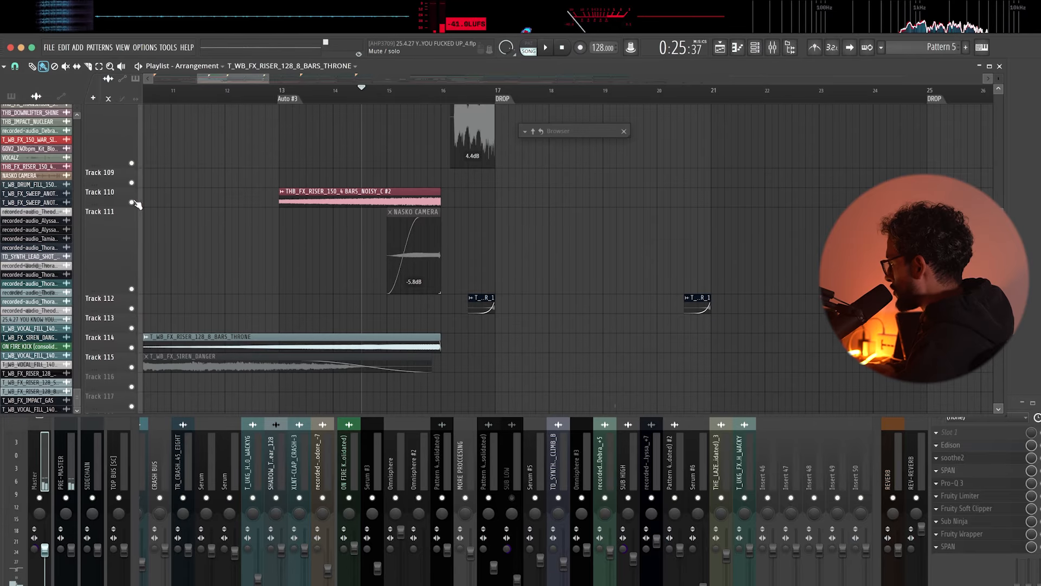
Step: Solo the risers on Tracks 110 and 114 and play them, then mute Track 114 to hear only the noisy riser
{"action": "right_click", "coordinate": [133, 202]}
{"action": "left_click", "coordinate": [132, 348]}
{"action": "key", "text": "space"}
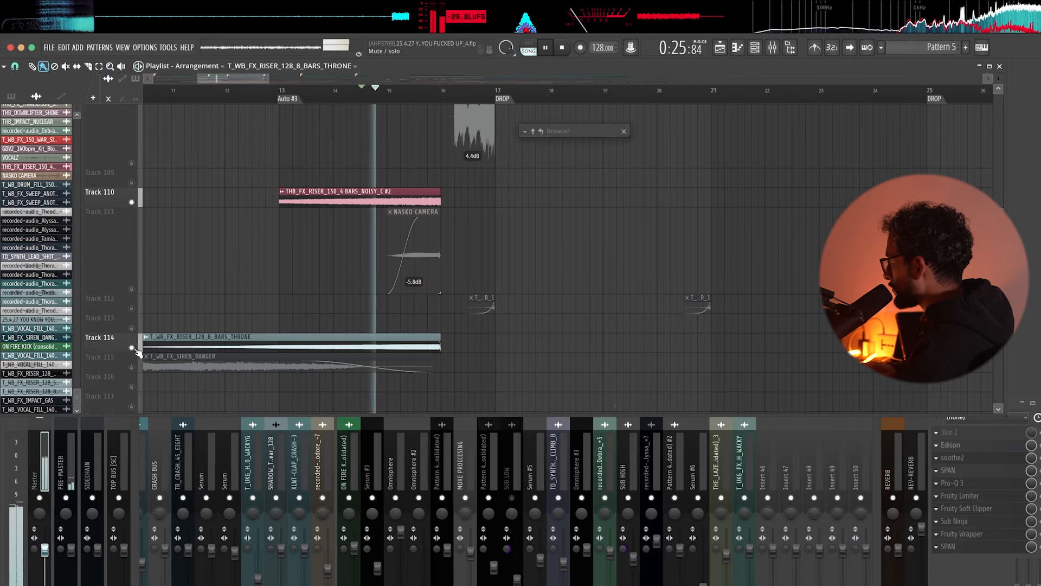
{"action": "left_click", "coordinate": [135, 353]}
{"action": "key", "text": "space"}
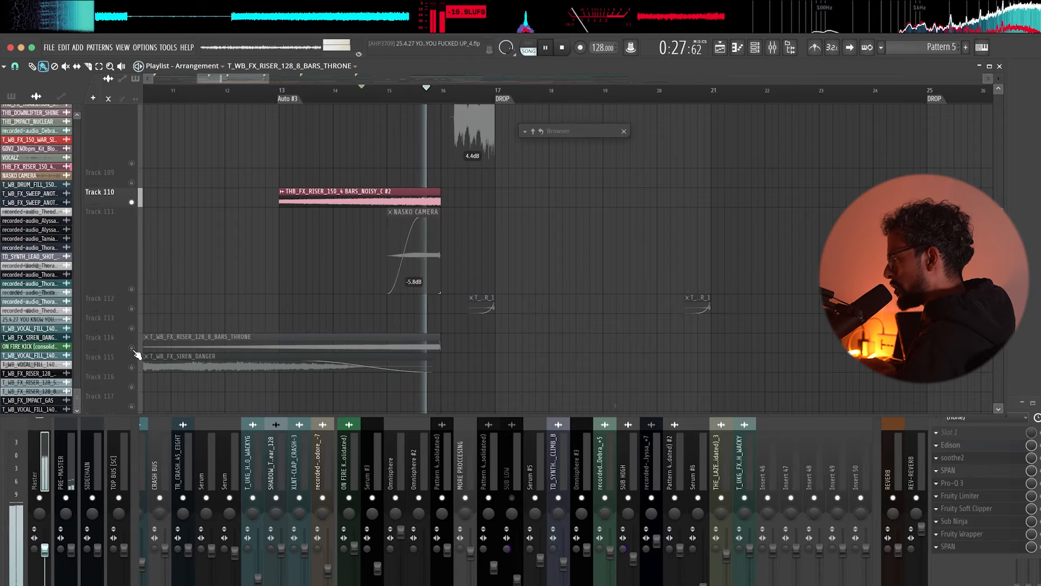
Step: Play the THRONE riser on Track 114 alone with Track 110 muted, then with Track 110 enabled again
{"action": "left_click", "coordinate": [131, 348]}
{"action": "key", "text": "space"}
{"action": "left_click", "coordinate": [131, 202]}
{"action": "key", "text": "space"}
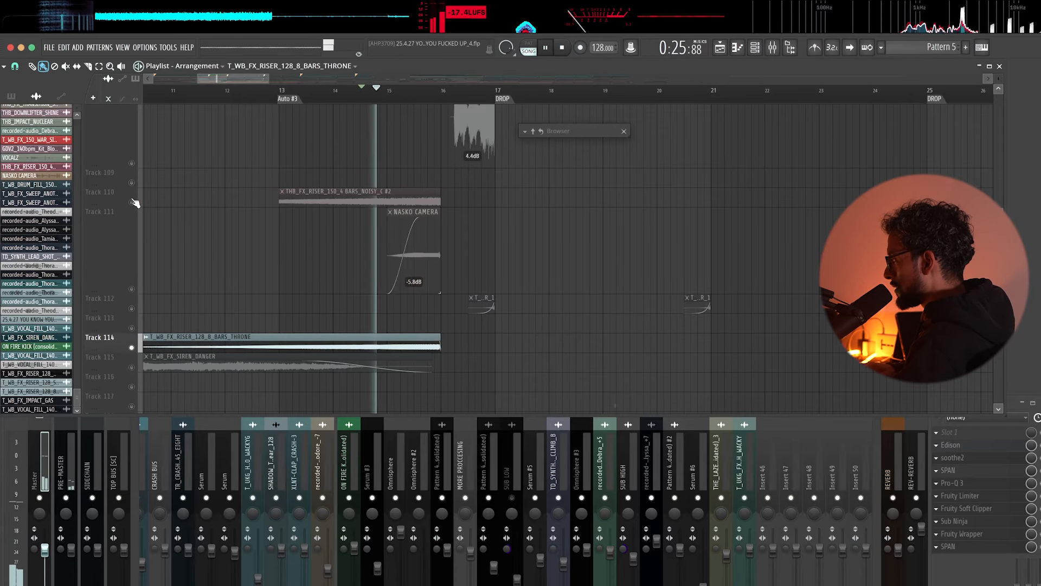
{"action": "key", "text": "space"}
{"action": "left_click", "coordinate": [132, 202]}
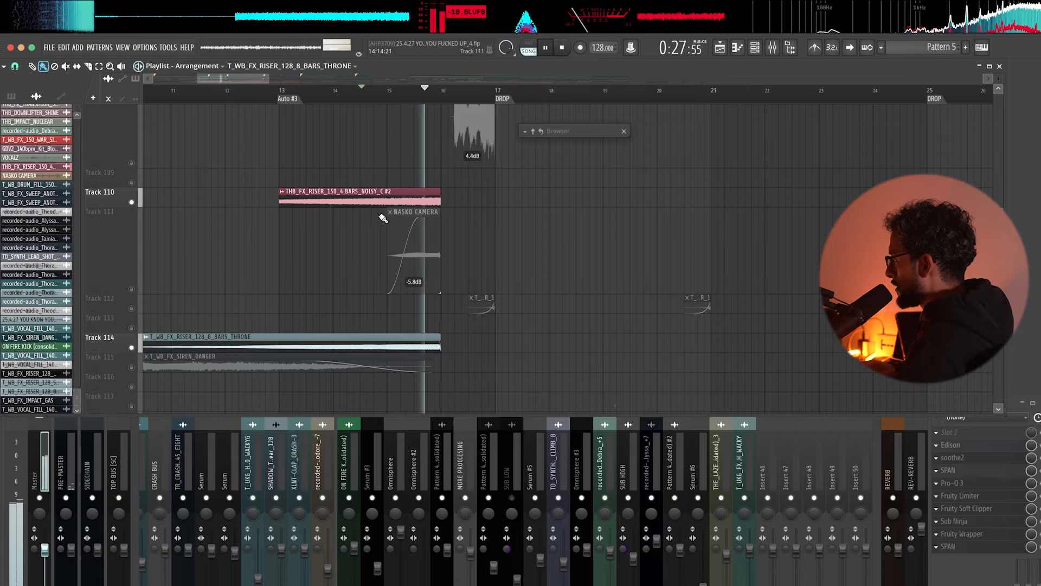
{"action": "key", "text": "space"}
Step: Reopen the sample settings of the noisy riser on Track 110 and the THRONE riser on Track 114
{"action": "double_click", "coordinate": [362, 200]}
{"action": "double_click", "coordinate": [369, 335]}
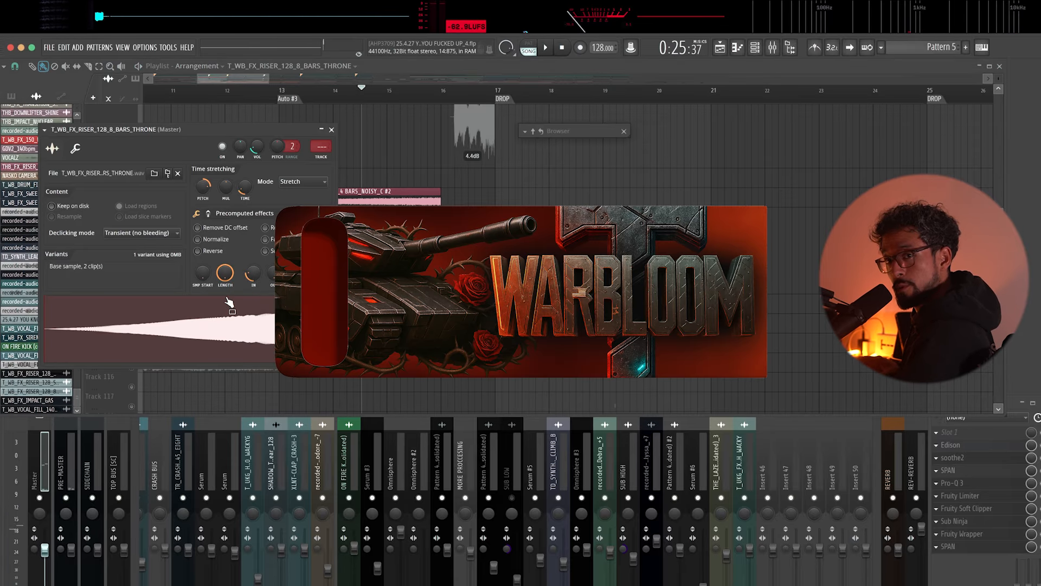
Step: Play the full build-up from bar 14 into the drop while looking over the clips between Tracks 50 and 115
{"action": "key", "text": "space"}
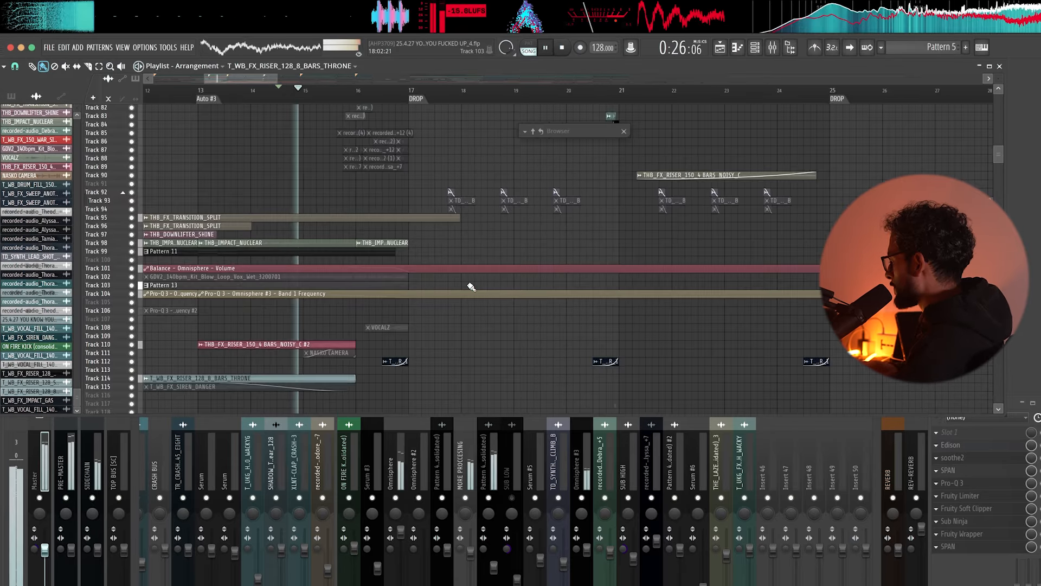
{"action": "scroll", "coordinate": [471, 286], "scroll_direction": "down", "scroll_amount": 3}
{"action": "scroll", "coordinate": [471, 286], "scroll_direction": "up", "scroll_amount": 3}
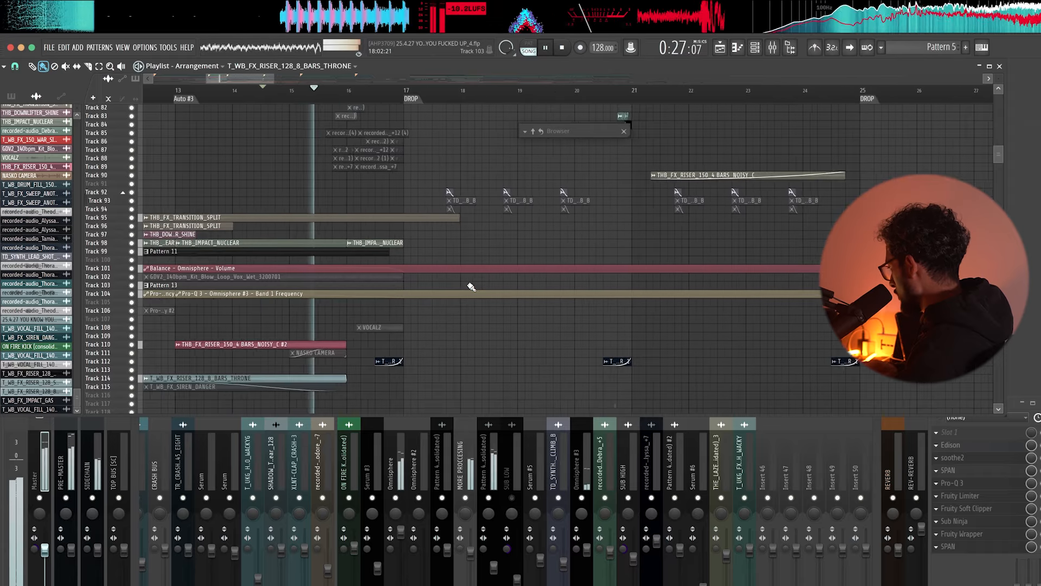
{"action": "scroll", "coordinate": [471, 286], "scroll_direction": "up", "scroll_amount": 8}
{"action": "scroll", "coordinate": [471, 286], "scroll_direction": "down", "scroll_amount": 5}
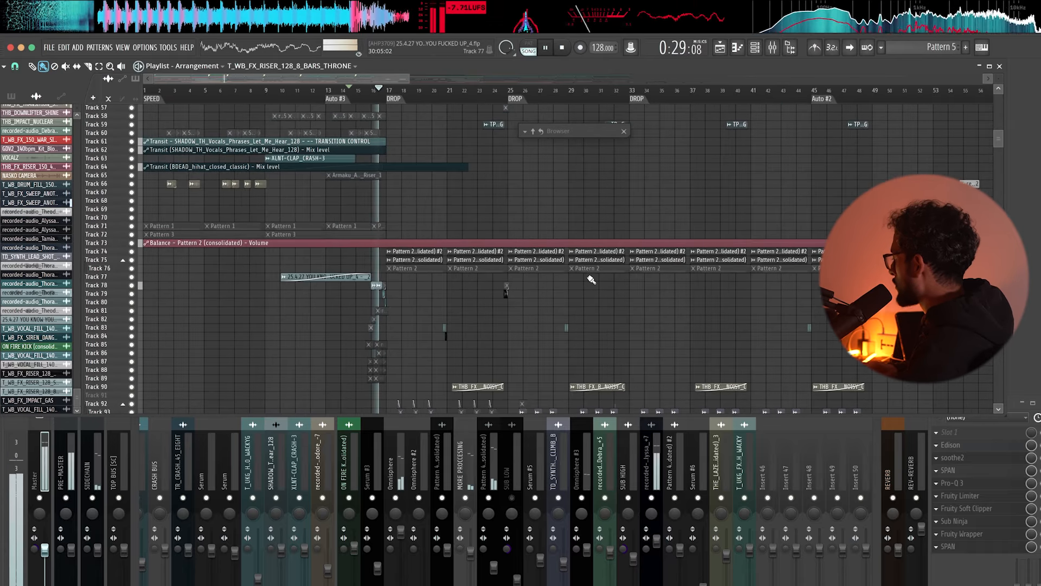
{"action": "scroll", "coordinate": [590, 279], "scroll_direction": "right", "scroll_amount": 4}
{"action": "scroll", "coordinate": [718, 291], "scroll_direction": "right", "scroll_amount": 2}
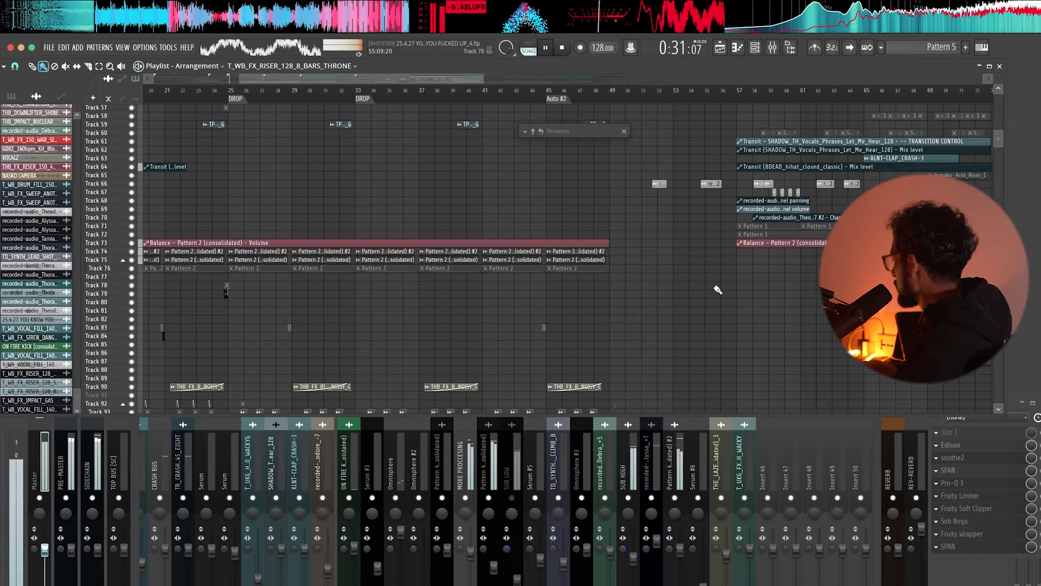
{"action": "scroll", "coordinate": [717, 290], "scroll_direction": "down", "scroll_amount": 4}
{"action": "scroll", "coordinate": [337, 235], "scroll_direction": "up", "scroll_amount": 5}
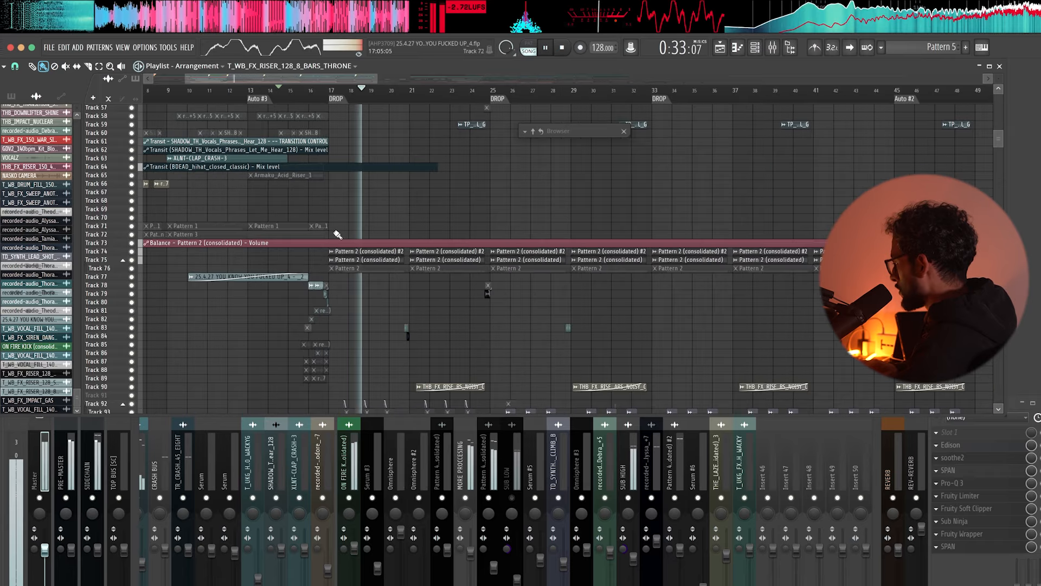
{"action": "scroll", "coordinate": [714, 211], "scroll_direction": "up", "scroll_amount": 3}
{"action": "left_click_drag", "start_coordinate": [999, 81], "coordinate": [1000, 78]}
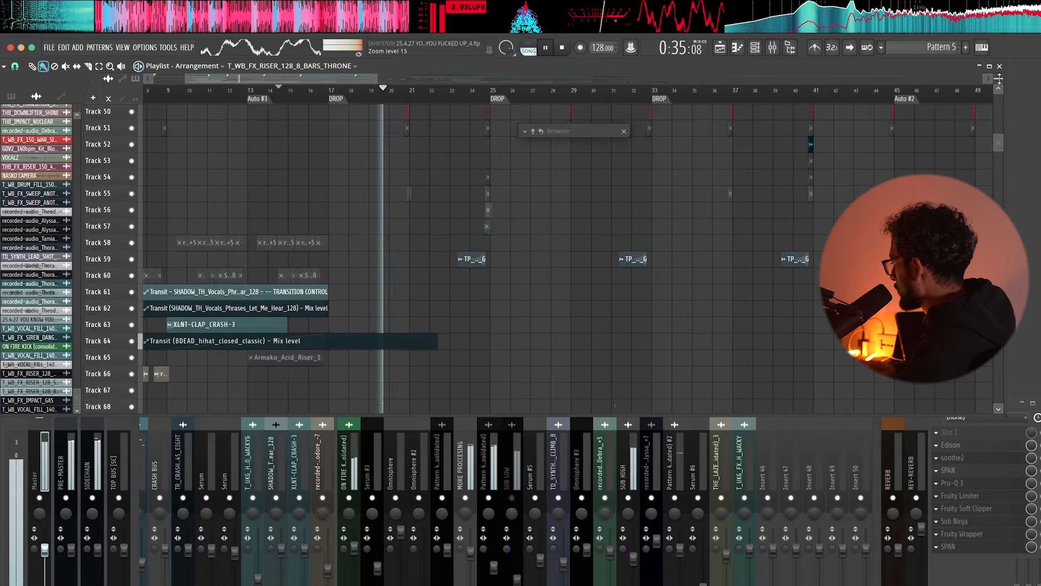
{"action": "key", "text": "space"}
Step: Examine the ON FIRE KICK fill clips on Tracks 9 and 10 just before the drop at bar 17
{"action": "scroll", "coordinate": [360, 256], "scroll_direction": "up", "scroll_amount": 8}
{"action": "scroll", "coordinate": [359, 256], "scroll_direction": "up", "scroll_amount": 3}
{"action": "scroll", "coordinate": [240, 261], "scroll_direction": "up", "scroll_amount": 4}
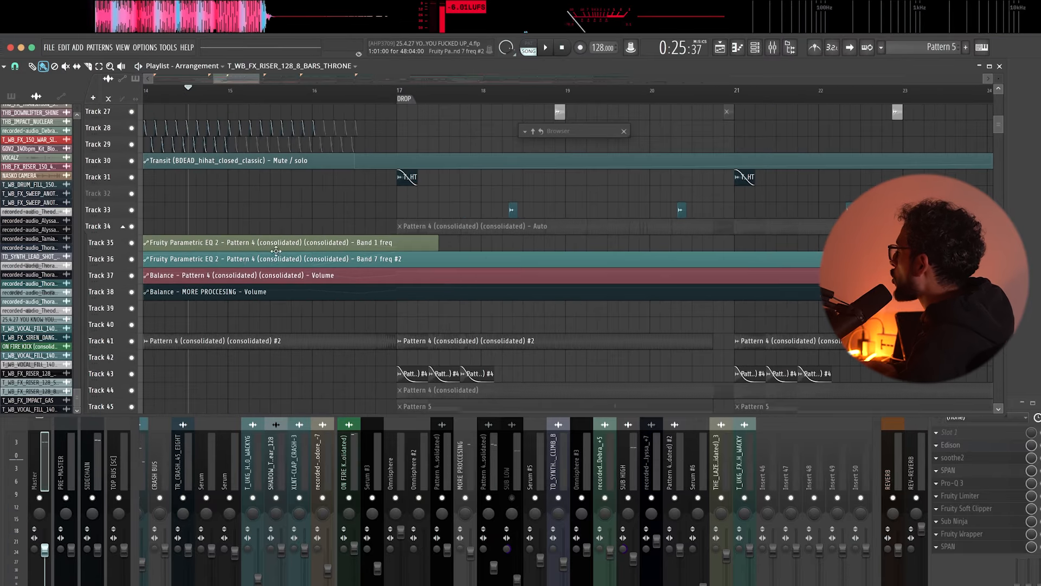
{"action": "scroll", "coordinate": [423, 249], "scroll_direction": "up", "scroll_amount": 9}
{"action": "scroll", "coordinate": [472, 267], "scroll_direction": "up", "scroll_amount": 3}
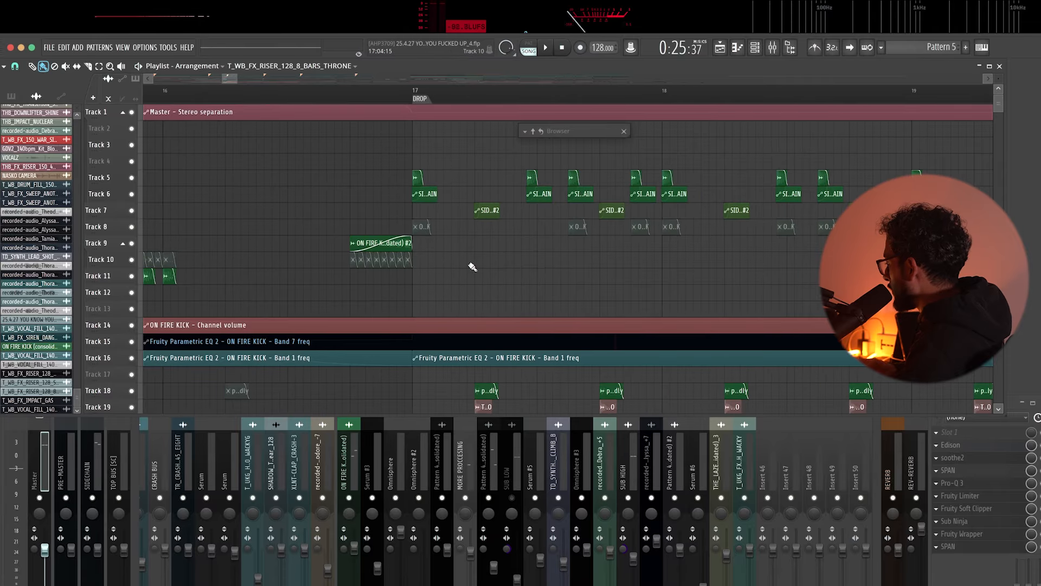
{"action": "left_click_drag", "start_coordinate": [1002, 76], "coordinate": [1002, 70]}
{"action": "scroll", "coordinate": [593, 314], "scroll_direction": "down", "scroll_amount": 4}
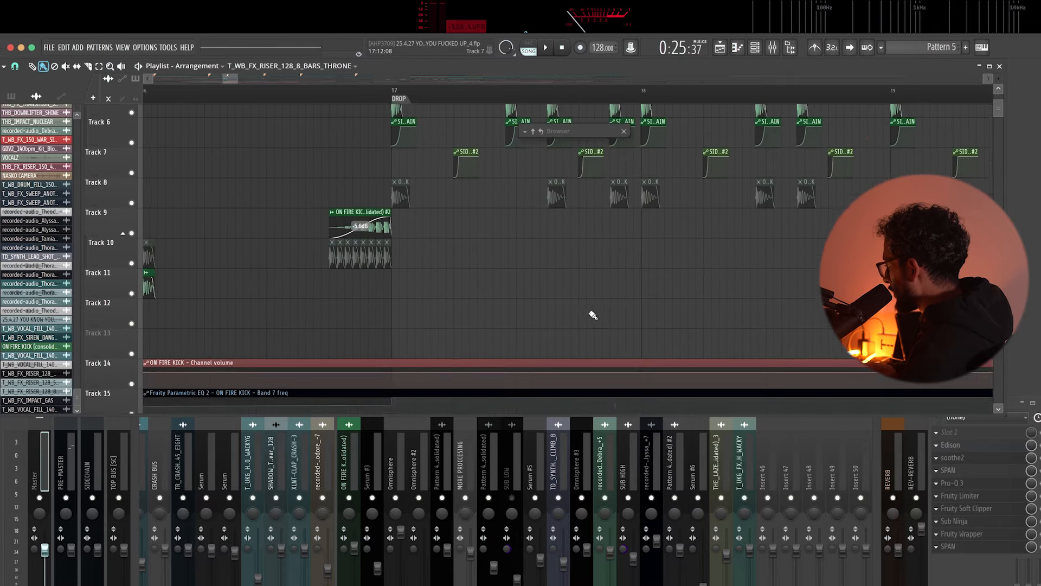
{"action": "scroll", "coordinate": [333, 244], "scroll_direction": "up", "scroll_amount": 2}
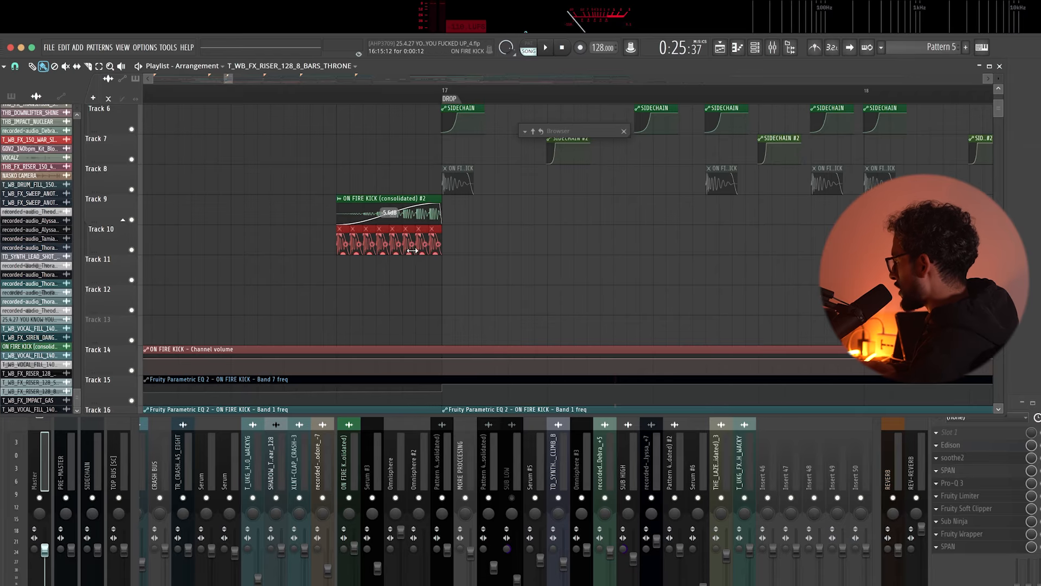
Step: Play the kick fill into the drop at bar 17 and look over the automation and drum clips on Tracks 12 to 31
{"action": "key", "text": "space"}
{"action": "scroll", "coordinate": [380, 228], "scroll_direction": "down", "scroll_amount": 6}
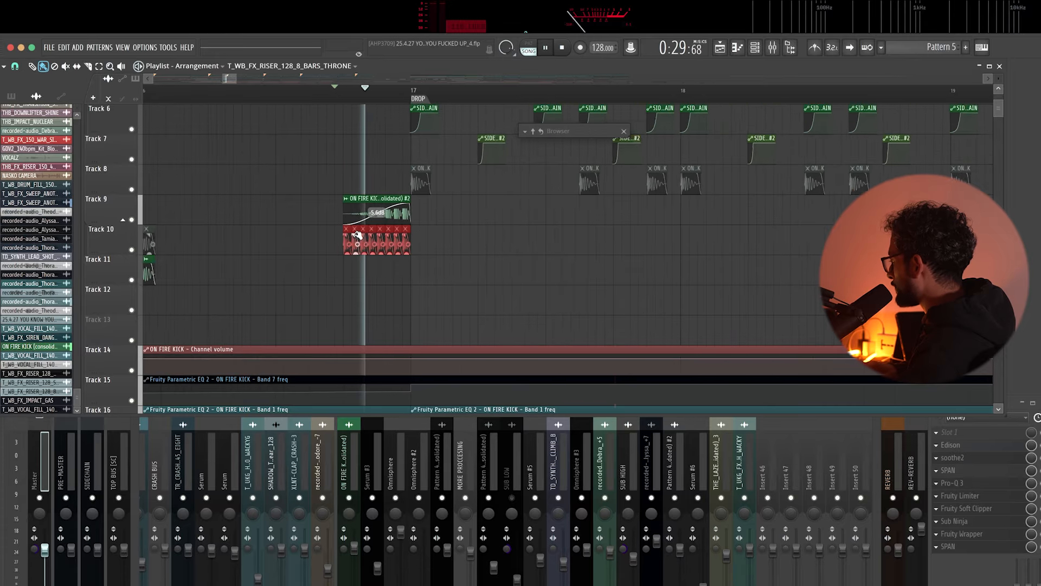
{"action": "scroll", "coordinate": [518, 265], "scroll_direction": "down", "scroll_amount": 6}
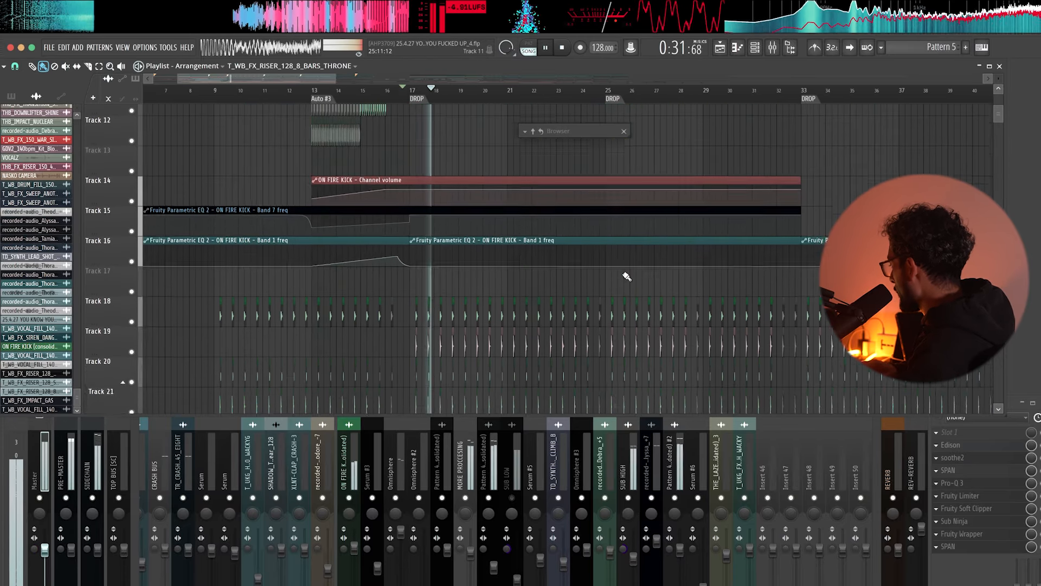
{"action": "key", "text": "space"}
{"action": "scroll", "coordinate": [516, 216], "scroll_direction": "down", "scroll_amount": 3}
{"action": "left_click_drag", "start_coordinate": [1000, 78], "coordinate": [1000, 84]}
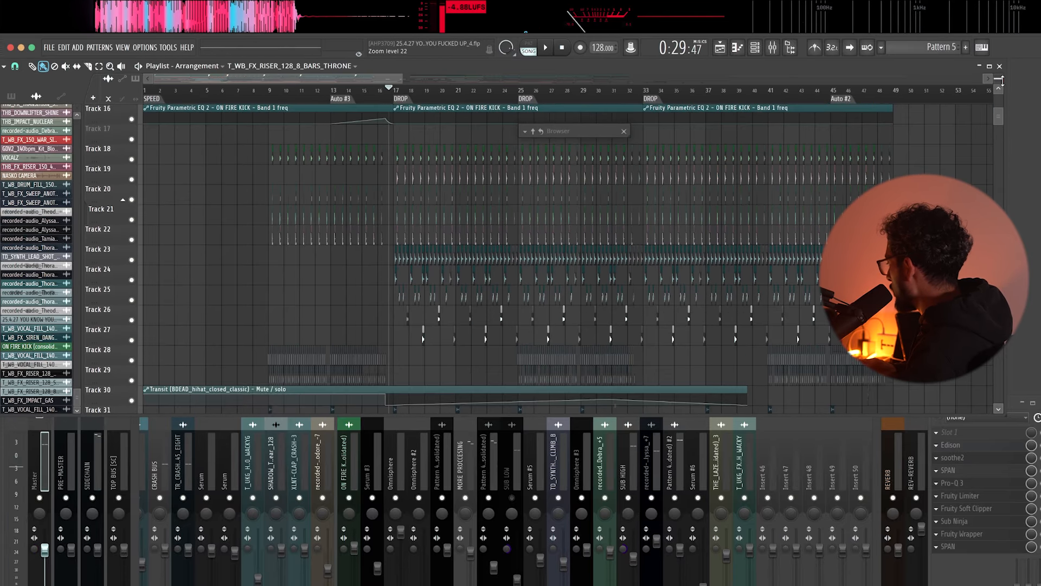
Step: Look over the arrangement from the first drop through the break on Tracks 1 to 40 and check the OBS recording window
{"action": "scroll", "coordinate": [653, 331], "scroll_direction": "down", "scroll_amount": 6}
{"action": "scroll", "coordinate": [591, 353], "scroll_direction": "down", "scroll_amount": 3}
{"action": "scroll", "coordinate": [545, 305], "scroll_direction": "up", "scroll_amount": 4}
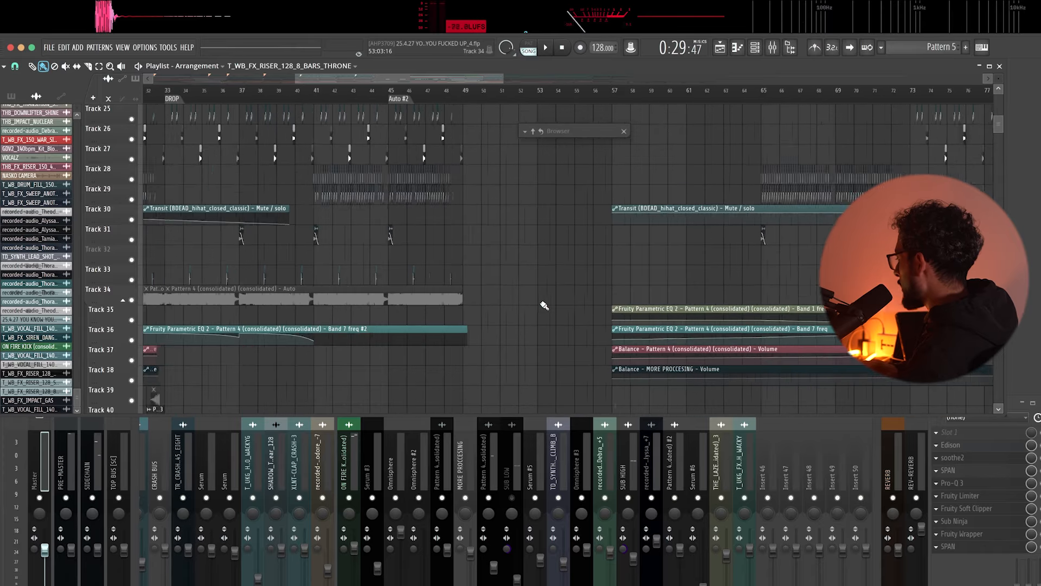
{"action": "scroll", "coordinate": [545, 306], "scroll_direction": "up", "scroll_amount": 6}
{"action": "scroll", "coordinate": [544, 305], "scroll_direction": "up", "scroll_amount": 7}
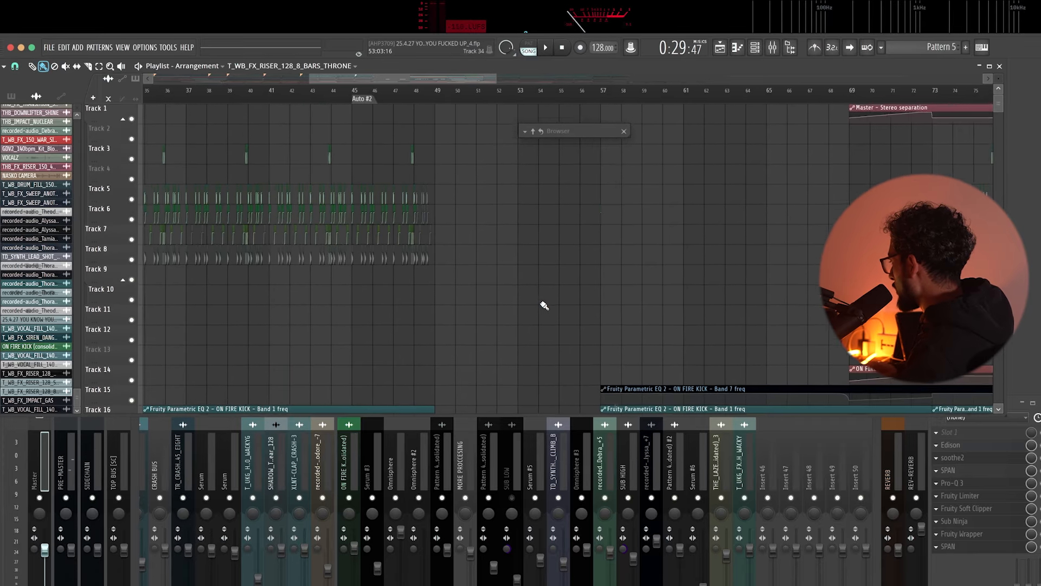
{"action": "scroll", "coordinate": [545, 358], "scroll_direction": "down", "scroll_amount": 3}
{"action": "left_click", "coordinate": [655, 585]}
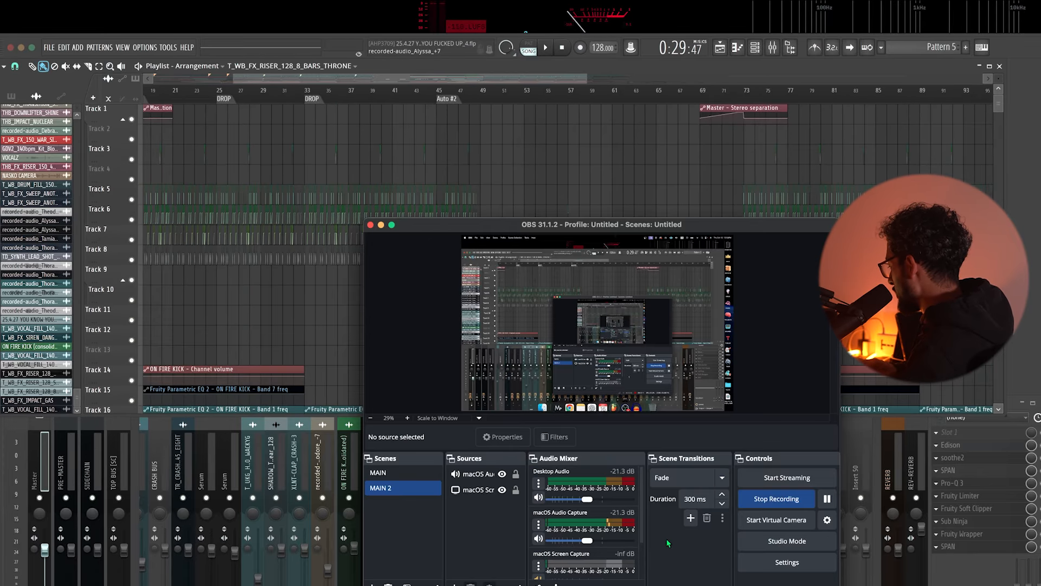
{"action": "left_click", "coordinate": [702, 174]}
Step: Look over the break and second build-up clips on Tracks 53 to 69 and start playback just before bar 49
{"action": "scroll", "coordinate": [701, 175], "scroll_direction": "up", "scroll_amount": 3}
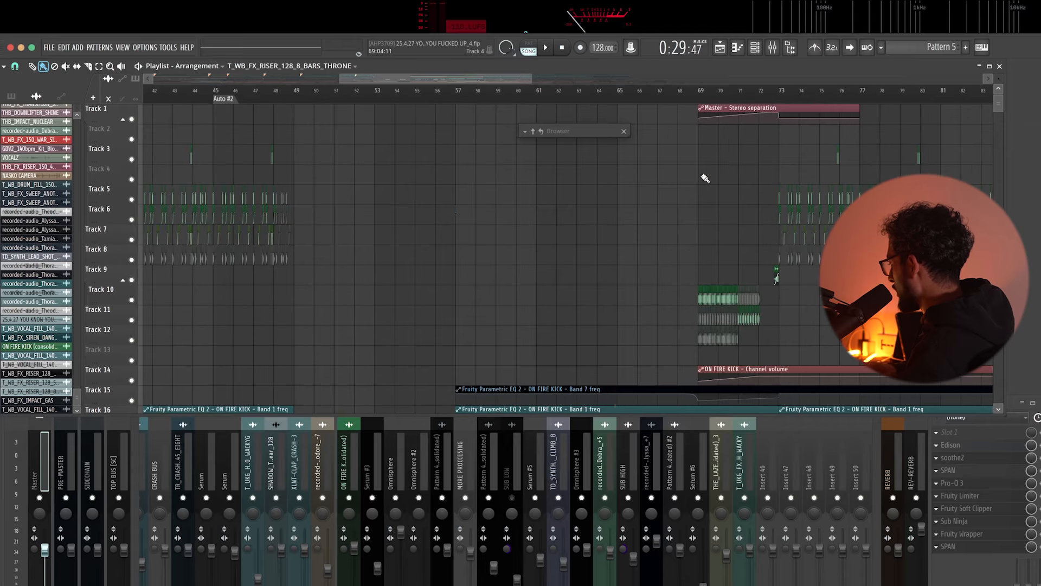
{"action": "scroll", "coordinate": [604, 267], "scroll_direction": "down", "scroll_amount": 12}
{"action": "scroll", "coordinate": [604, 266], "scroll_direction": "down", "scroll_amount": 15}
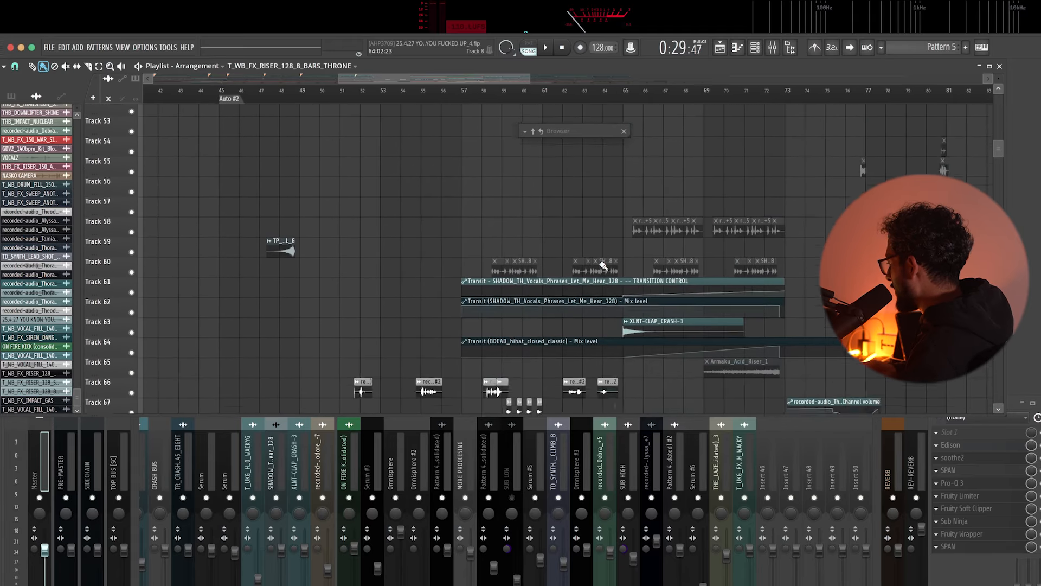
{"action": "scroll", "coordinate": [604, 266], "scroll_direction": "down", "scroll_amount": 3}
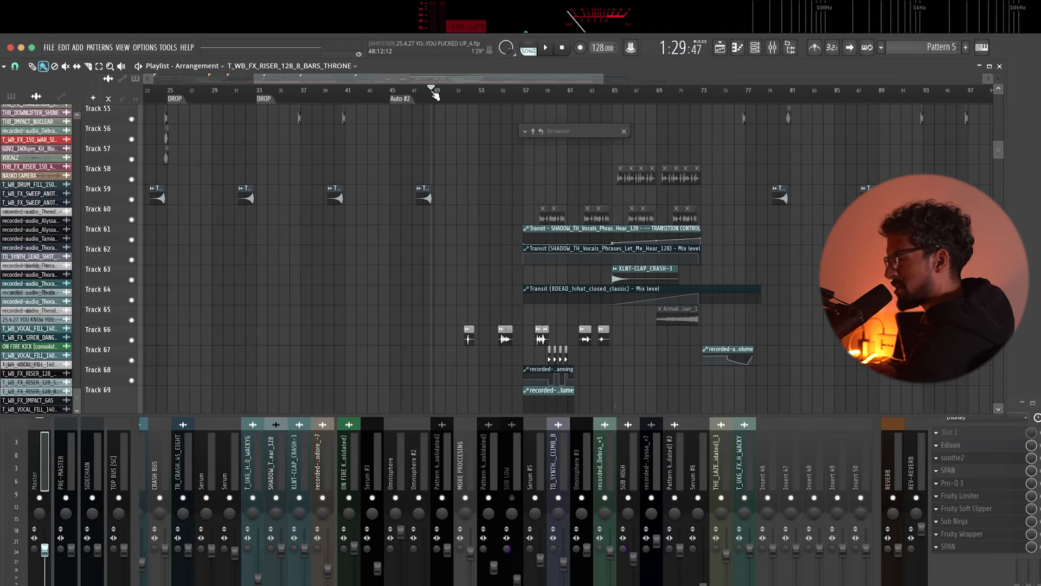
{"action": "scroll", "coordinate": [477, 235], "scroll_direction": "up", "scroll_amount": 4}
{"action": "scroll", "coordinate": [499, 252], "scroll_direction": "down", "scroll_amount": 4}
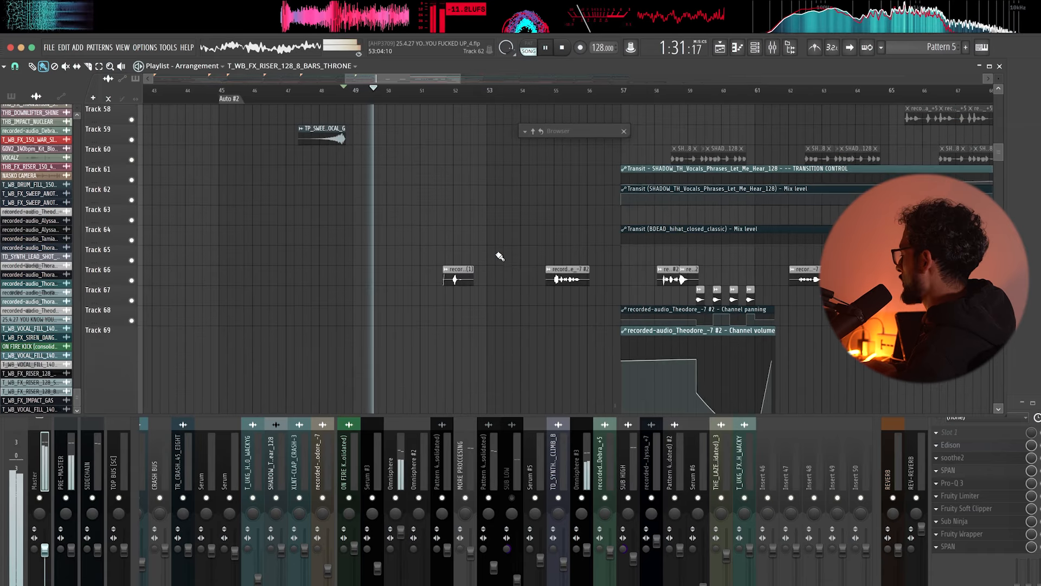
Step: Locate the mixer track of the recorded vocal clips on Track 66 and load Edison on it
{"action": "scroll", "coordinate": [563, 244], "scroll_direction": "up", "scroll_amount": 2}
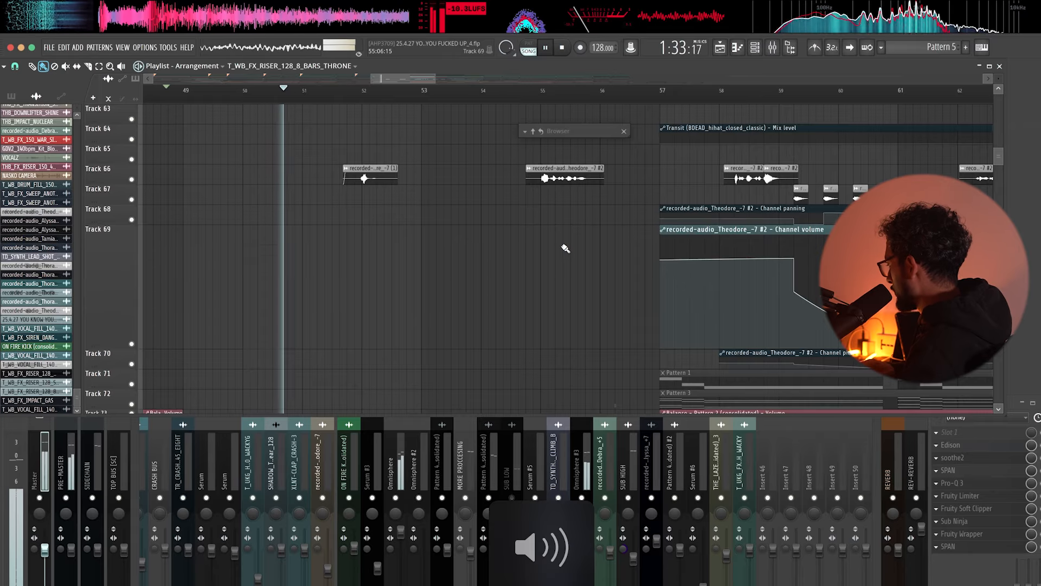
{"action": "scroll", "coordinate": [567, 228], "scroll_direction": "up", "scroll_amount": 1}
{"action": "double_click", "coordinate": [570, 216]}
{"action": "key", "text": "Escape"}
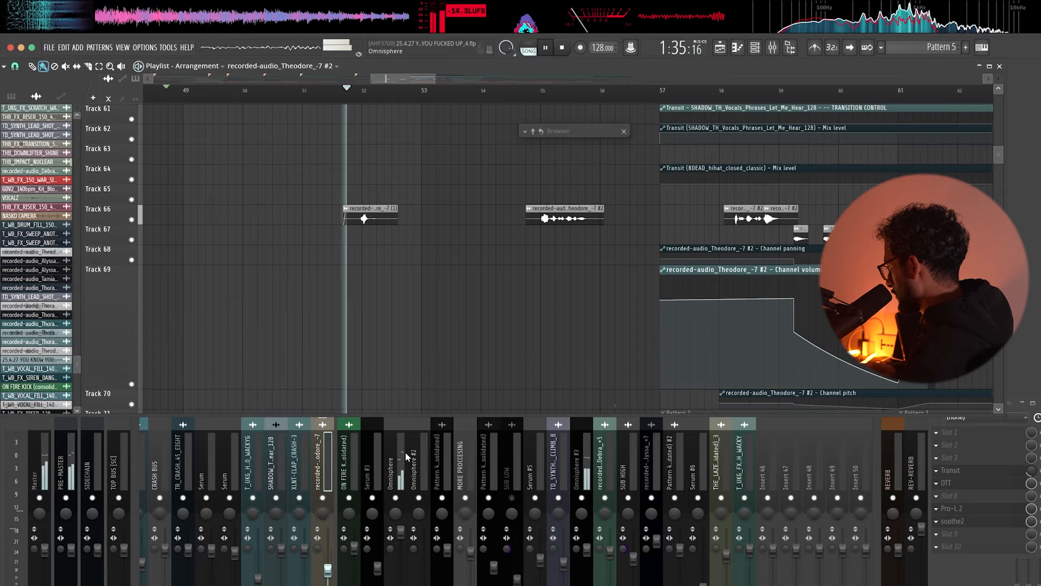
{"action": "left_click", "coordinate": [327, 463]}
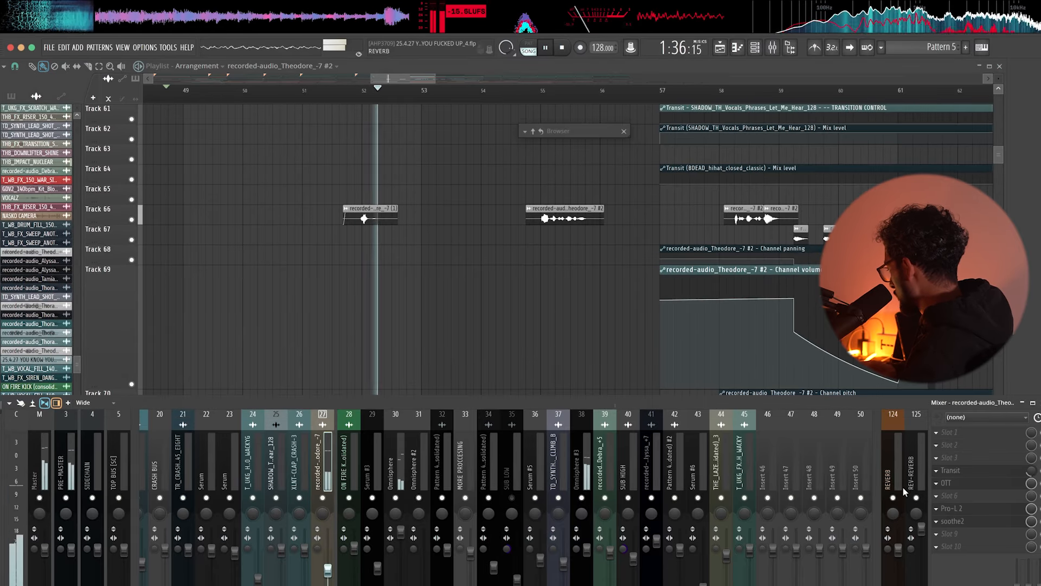
{"action": "left_click", "coordinate": [947, 433]}
{"action": "left_click", "coordinate": [816, 41]}
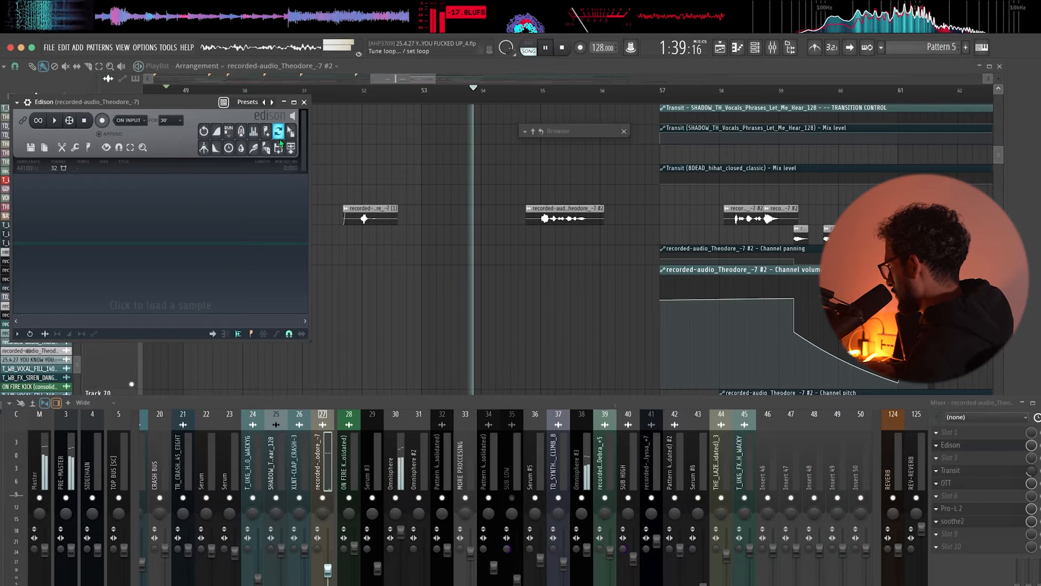
Step: Record the vocal phrase between bars 54 and 56 into Edison and return to the playlist
{"action": "left_click", "coordinate": [101, 120]}
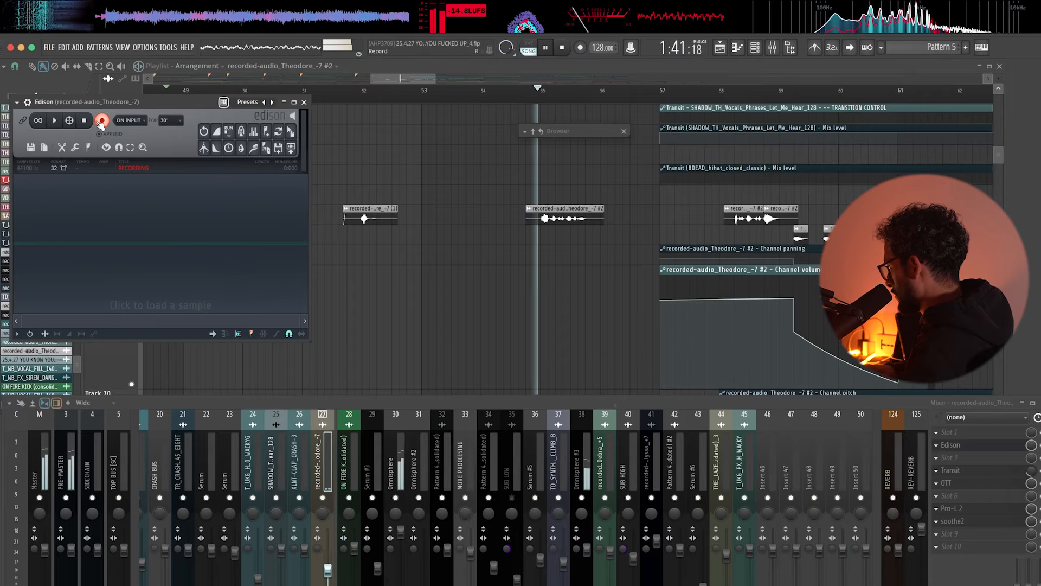
{"action": "left_click", "coordinate": [100, 123]}
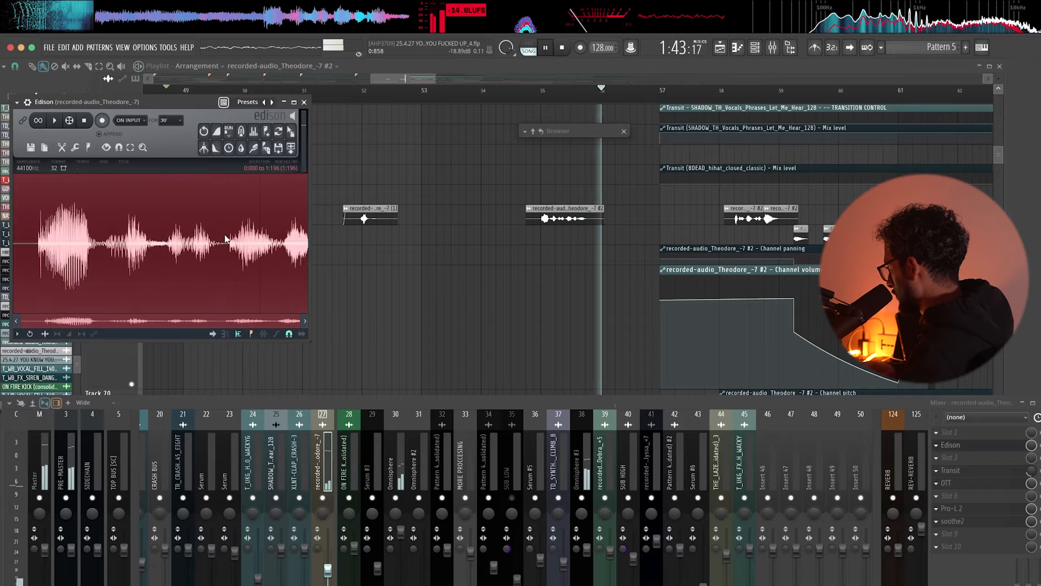
{"action": "scroll", "coordinate": [456, 205], "scroll_direction": "down", "scroll_amount": 2}
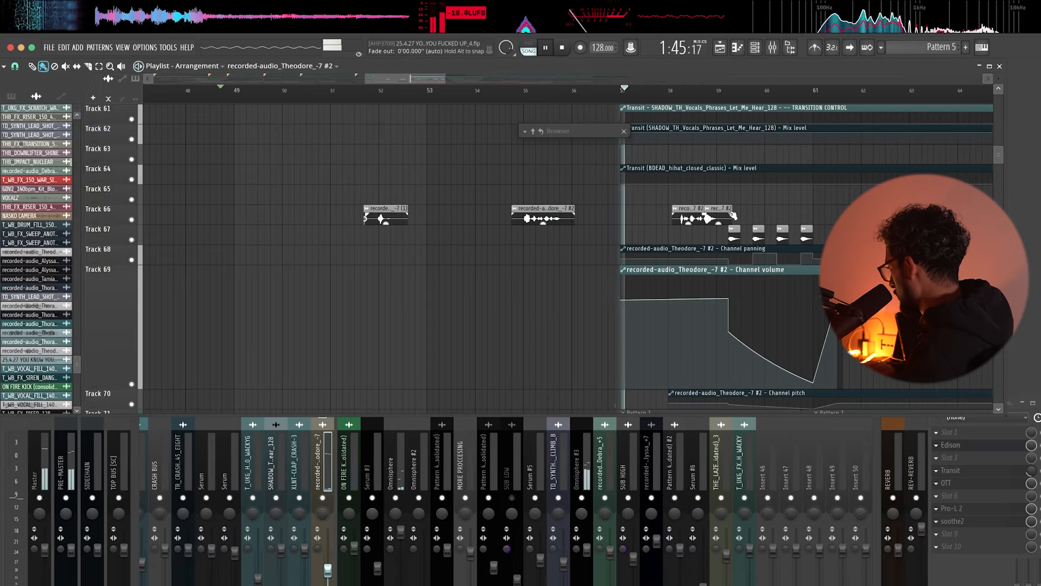
Step: Follow the playing vocal clips on Tracks 66 and 67 and their panning, volume and pitch automation from bar 57
{"action": "scroll", "coordinate": [732, 215], "scroll_direction": "up", "scroll_amount": 3}
{"action": "scroll", "coordinate": [733, 216], "scroll_direction": "up", "scroll_amount": 2}
{"action": "scroll", "coordinate": [576, 267], "scroll_direction": "down", "scroll_amount": 4}
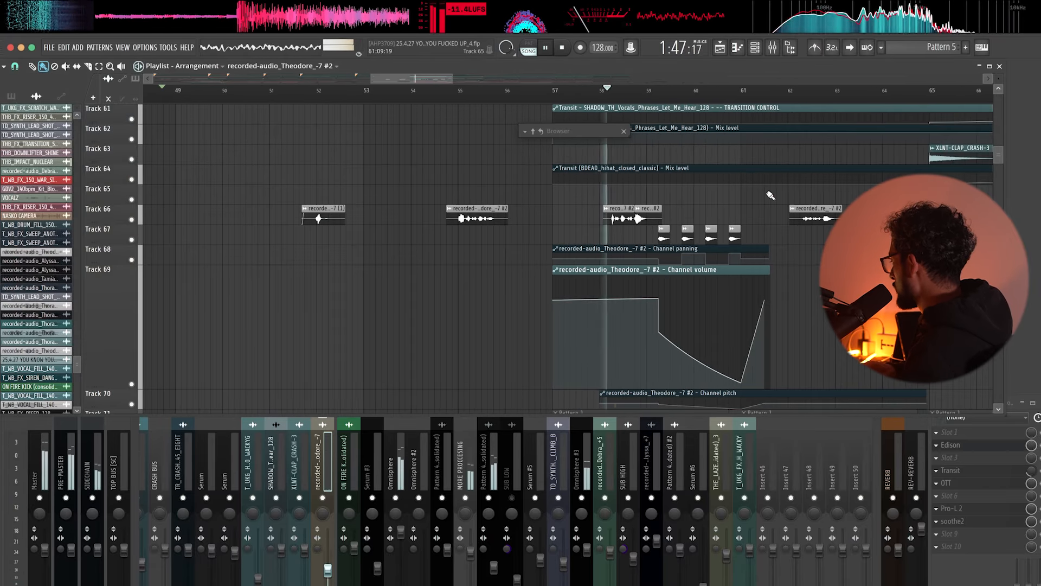
{"action": "scroll", "coordinate": [766, 194], "scroll_direction": "up", "scroll_amount": 2}
{"action": "scroll", "coordinate": [517, 300], "scroll_direction": "down", "scroll_amount": 2}
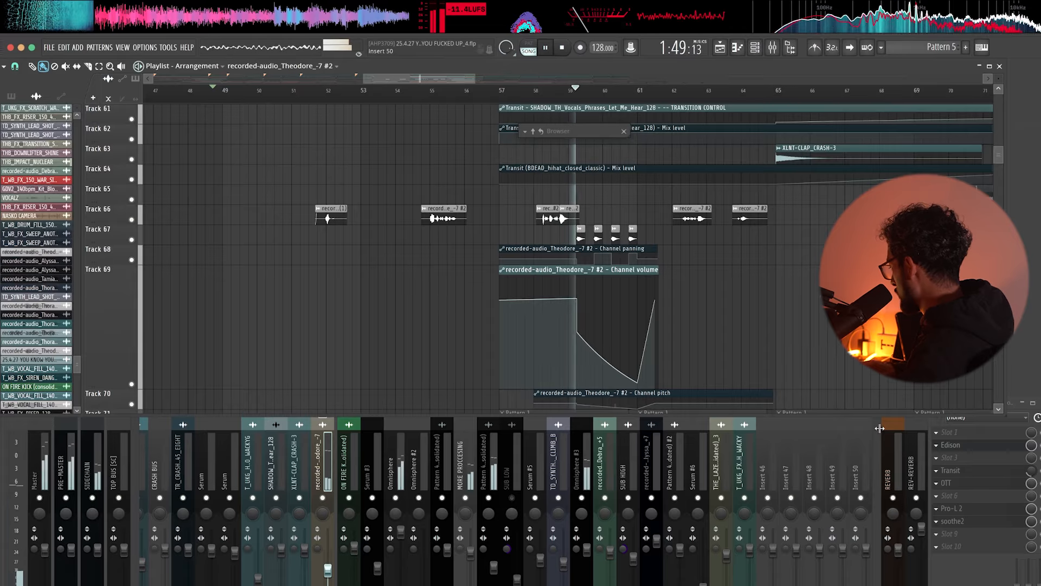
Step: Reopen Edison on the vocal's mixer track and record the remaining vocal phrases after bar 61
{"action": "left_click", "coordinate": [954, 445]}
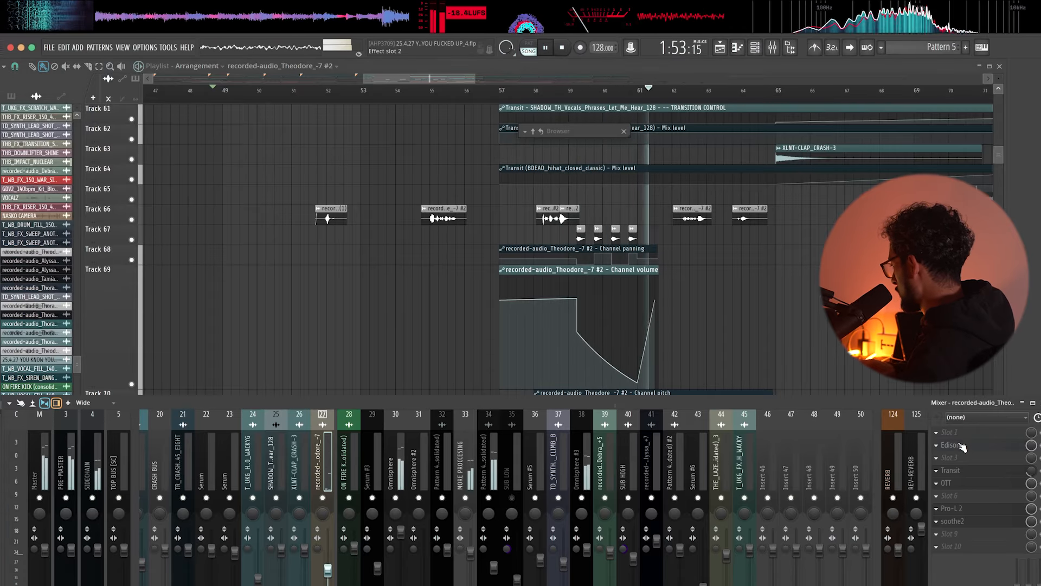
{"action": "left_click", "coordinate": [101, 120]}
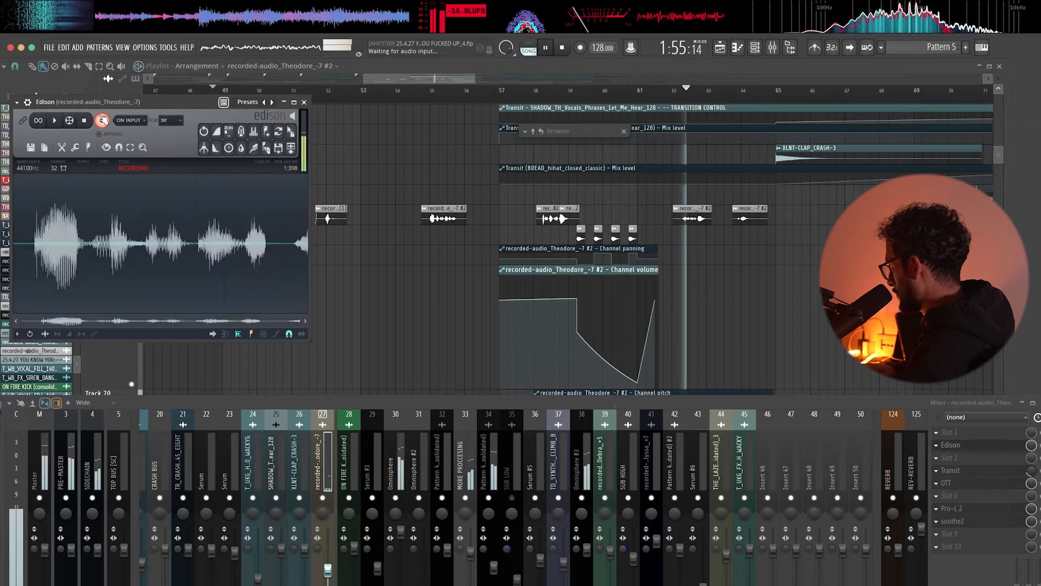
{"action": "left_click", "coordinate": [85, 120]}
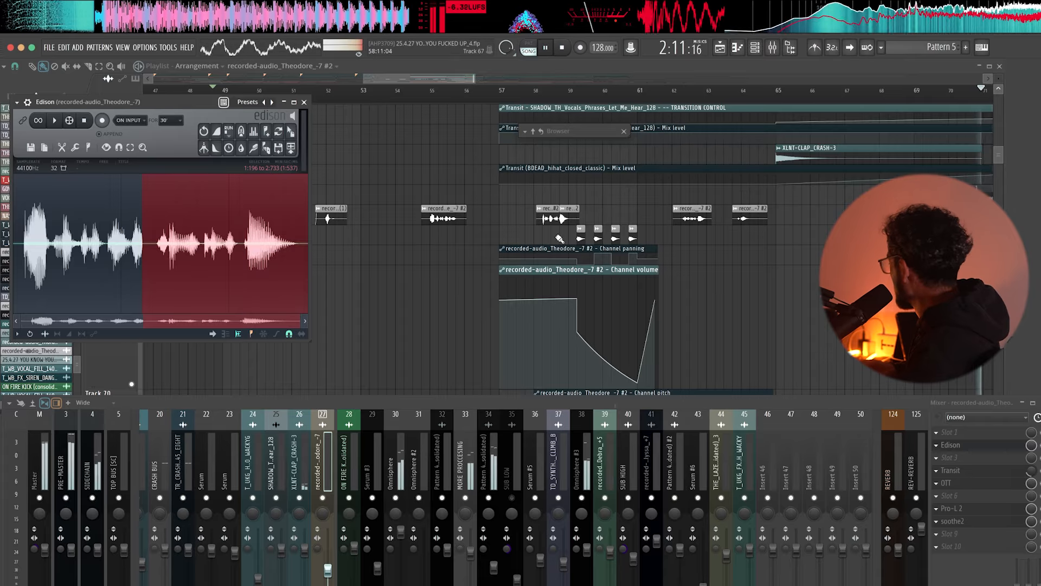
Step: Close Edison, play the second build-up into the drop at bar 73 while comparing both drops' tracks, and stop playback
{"action": "right_click", "coordinate": [817, 274]}
{"action": "scroll", "coordinate": [816, 274], "scroll_direction": "down", "scroll_amount": 3}
{"action": "scroll", "coordinate": [879, 274], "scroll_direction": "up", "scroll_amount": 2}
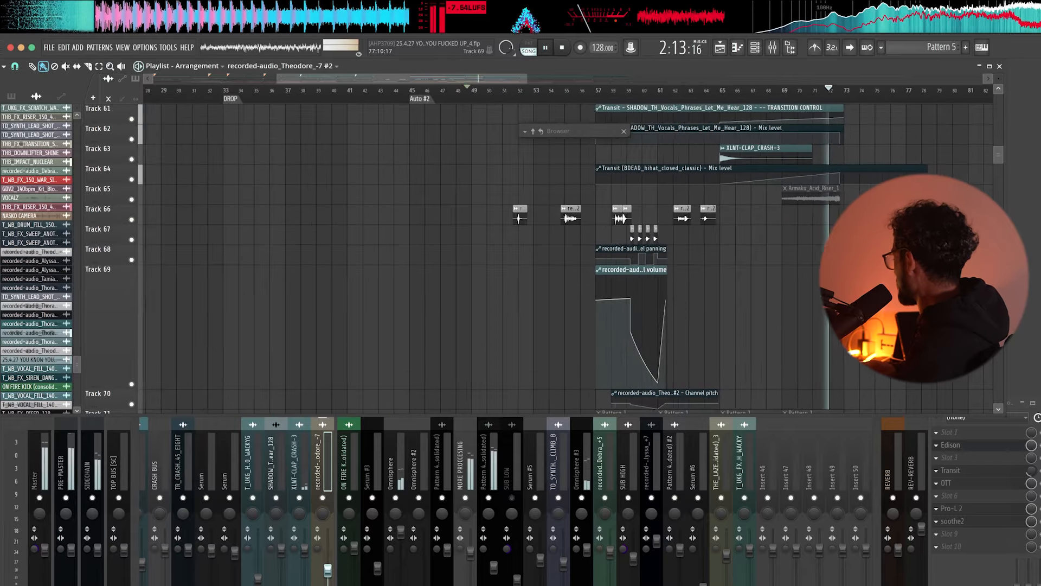
{"action": "scroll", "coordinate": [817, 330], "scroll_direction": "down", "scroll_amount": 3}
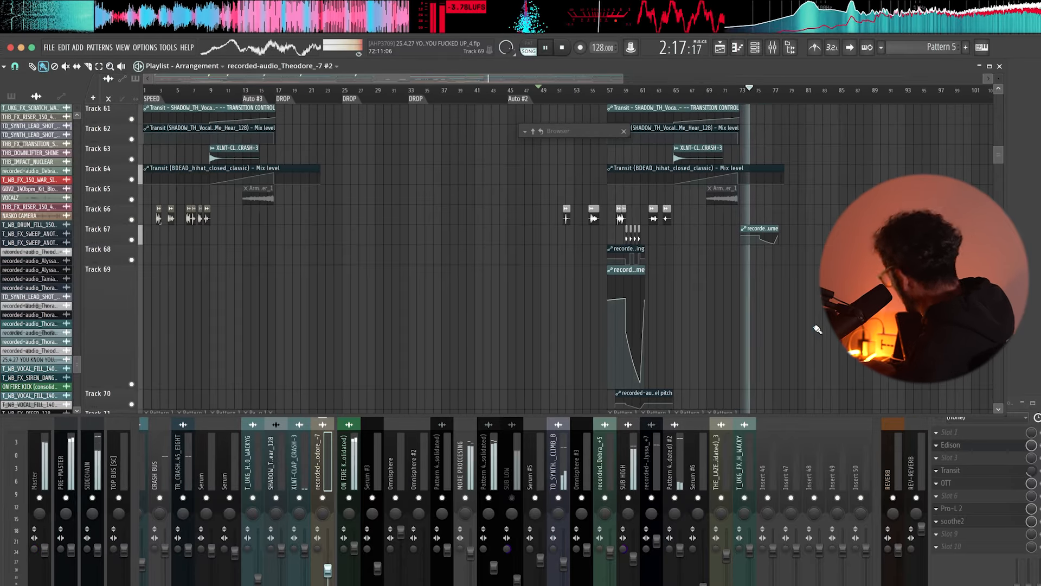
{"action": "scroll", "coordinate": [830, 184], "scroll_direction": "down", "scroll_amount": 5}
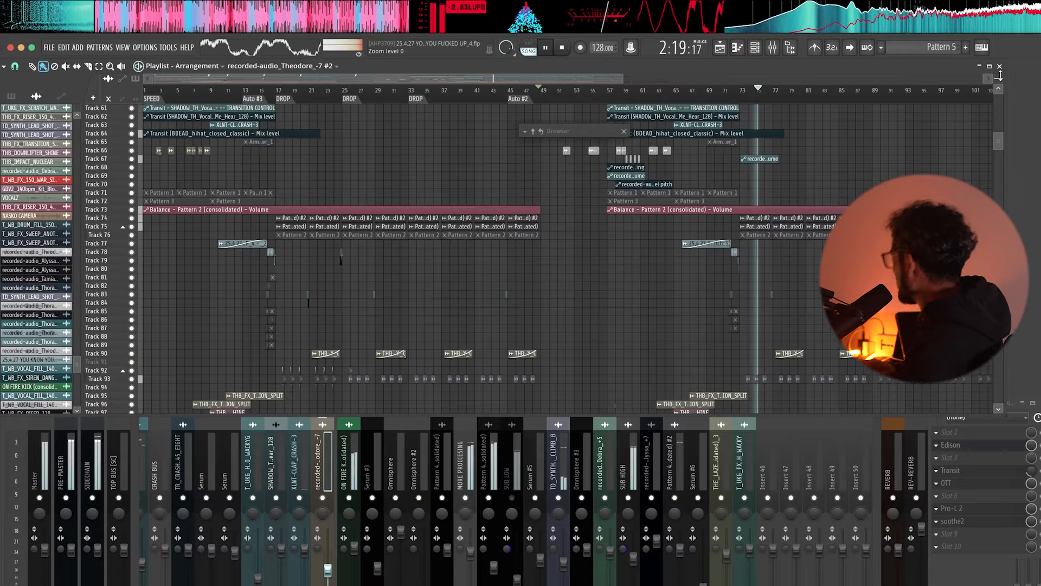
{"action": "scroll", "coordinate": [829, 186], "scroll_direction": "up", "scroll_amount": 8}
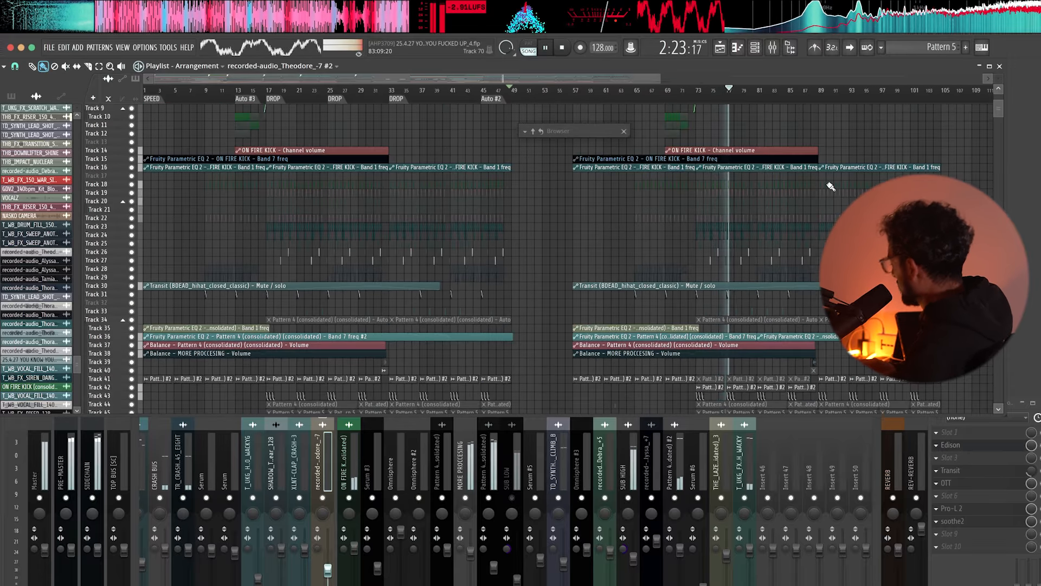
{"action": "scroll", "coordinate": [830, 186], "scroll_direction": "down", "scroll_amount": 4}
{"action": "key", "text": "space"}
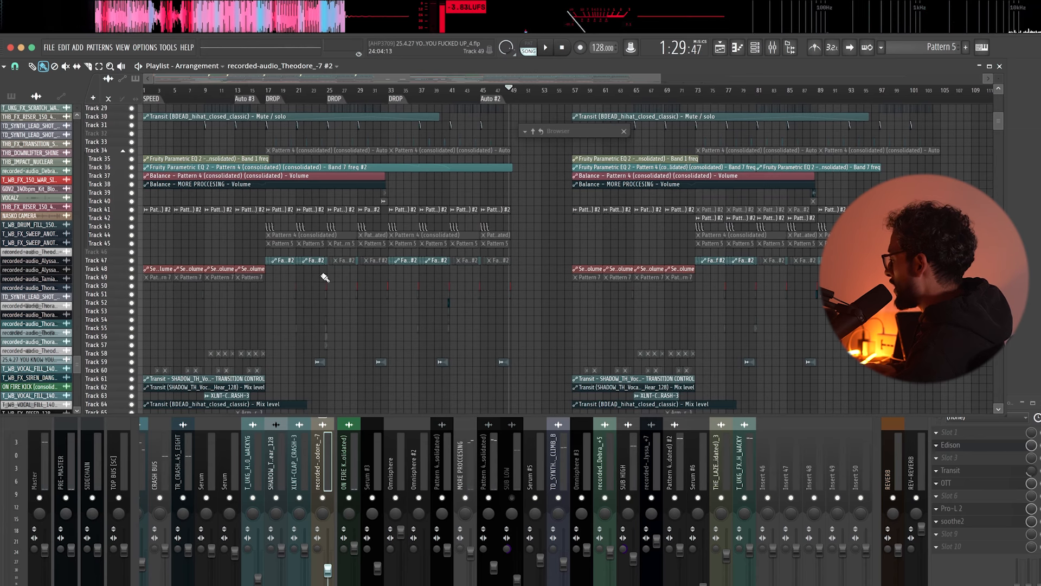
Step: Examine the fills and effects around bars 21 to 25 on Tracks 50 to 90, selecting the clips on Tracks 83 and 84
{"action": "scroll", "coordinate": [325, 277], "scroll_direction": "up", "scroll_amount": 10}
{"action": "scroll", "coordinate": [432, 349], "scroll_direction": "down", "scroll_amount": 1}
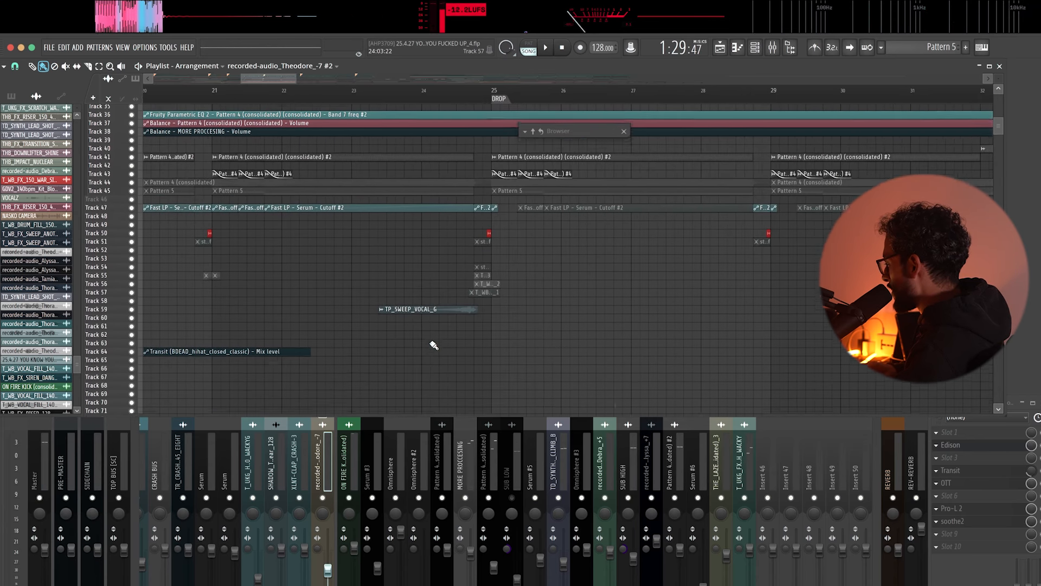
{"action": "scroll", "coordinate": [432, 345], "scroll_direction": "down", "scroll_amount": 4}
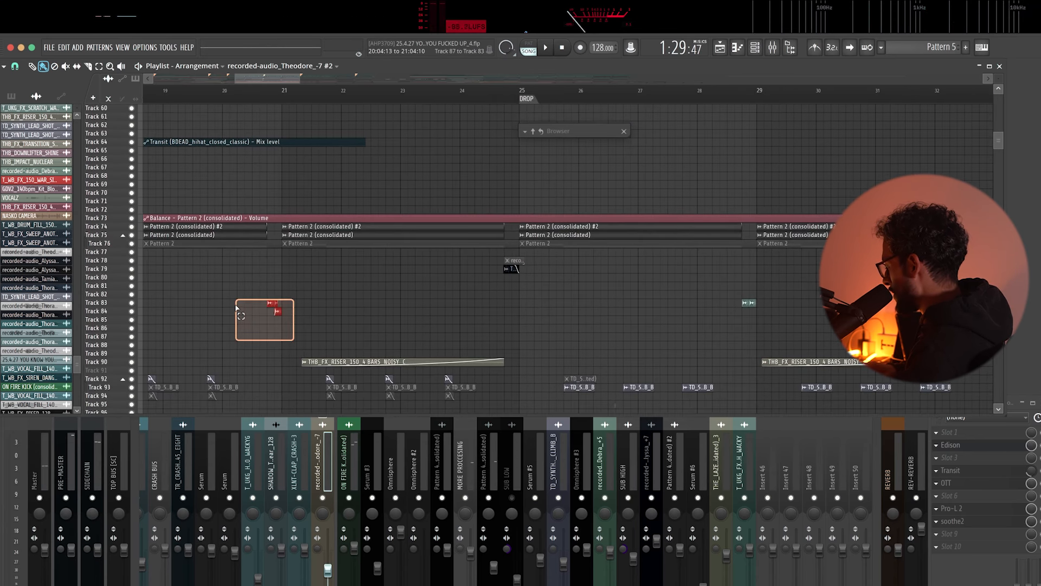
{"action": "scroll", "coordinate": [235, 307], "scroll_direction": "down", "scroll_amount": 5}
{"action": "scroll", "coordinate": [665, 328], "scroll_direction": "down", "scroll_amount": 4}
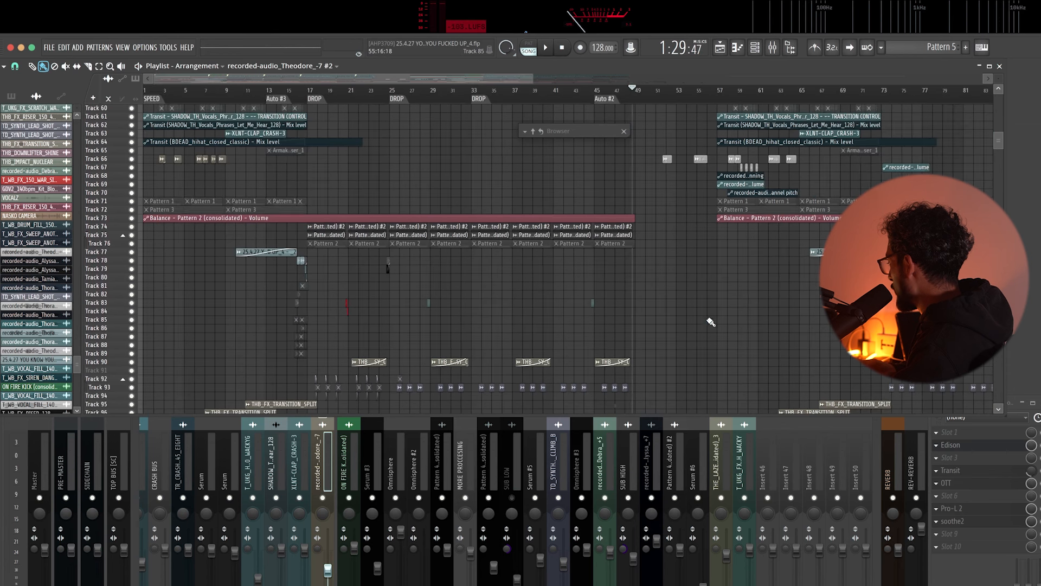
Step: Play the second drop from bar 76 across the scratch and impact fill on Tracks 83 and 84
{"action": "scroll", "coordinate": [696, 317], "scroll_direction": "up", "scroll_amount": 10}
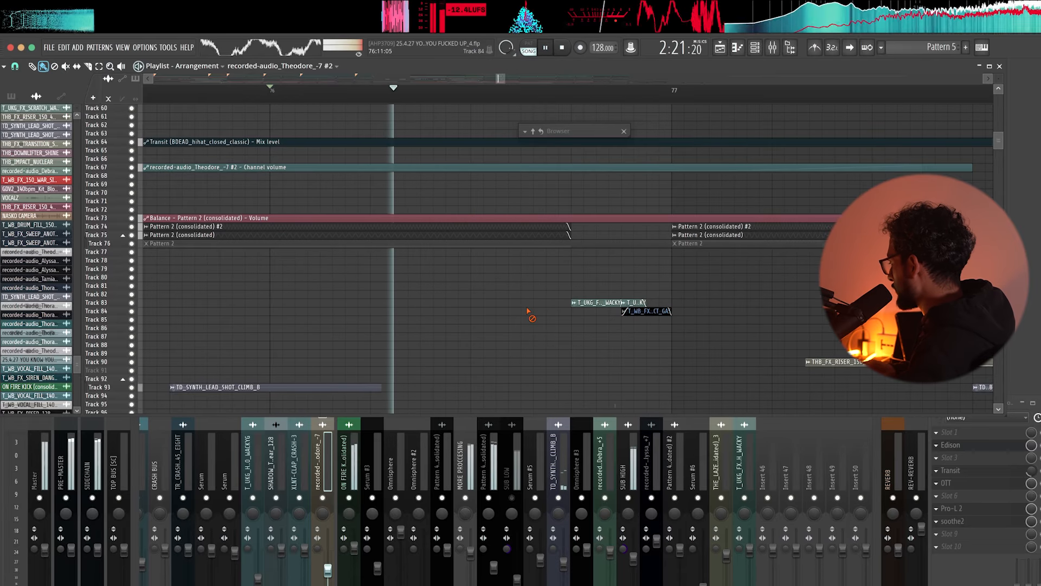
{"action": "scroll", "coordinate": [530, 309], "scroll_direction": "down", "scroll_amount": 3}
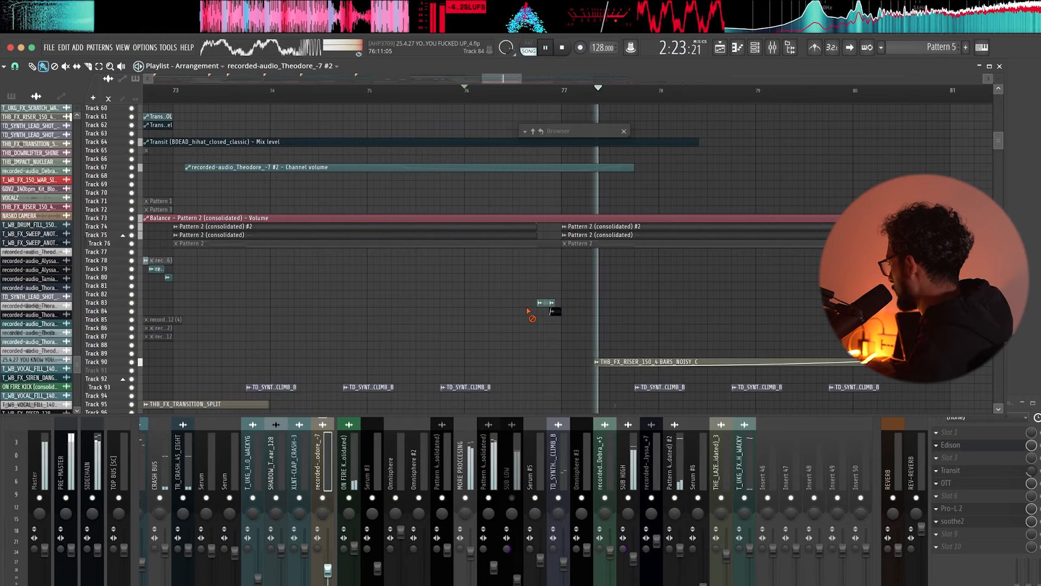
{"action": "scroll", "coordinate": [529, 312], "scroll_direction": "down", "scroll_amount": 3}
{"action": "key", "text": "space"}
Step: Audition the WACKY scratch fill just before bar 77 with Track 84 muted, and unmute the track
{"action": "left_click_drag", "start_coordinate": [999, 79], "coordinate": [999, 68]}
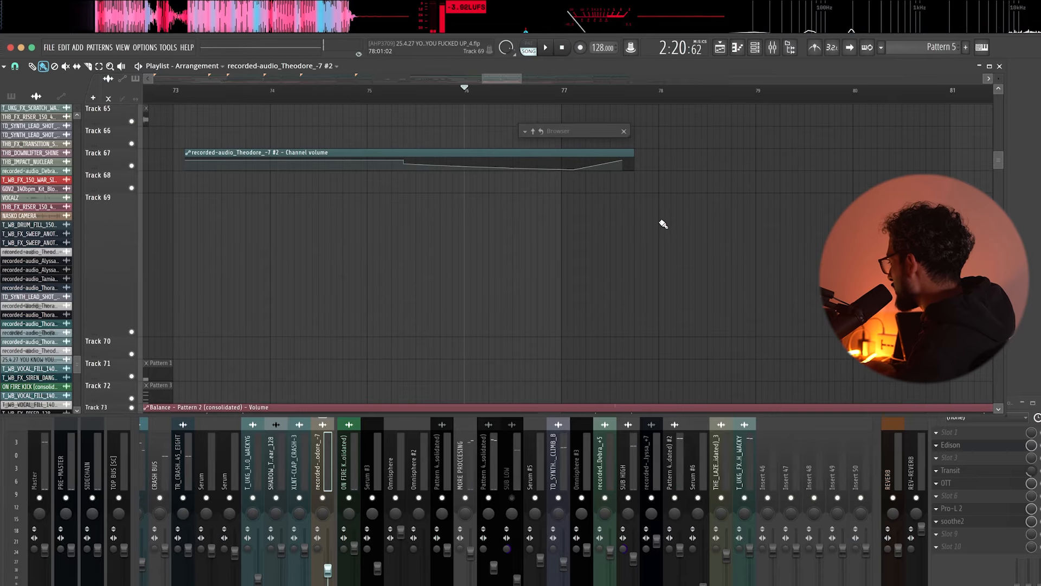
{"action": "scroll", "coordinate": [662, 225], "scroll_direction": "down", "scroll_amount": 8}
{"action": "scroll", "coordinate": [580, 264], "scroll_direction": "up", "scroll_amount": 5}
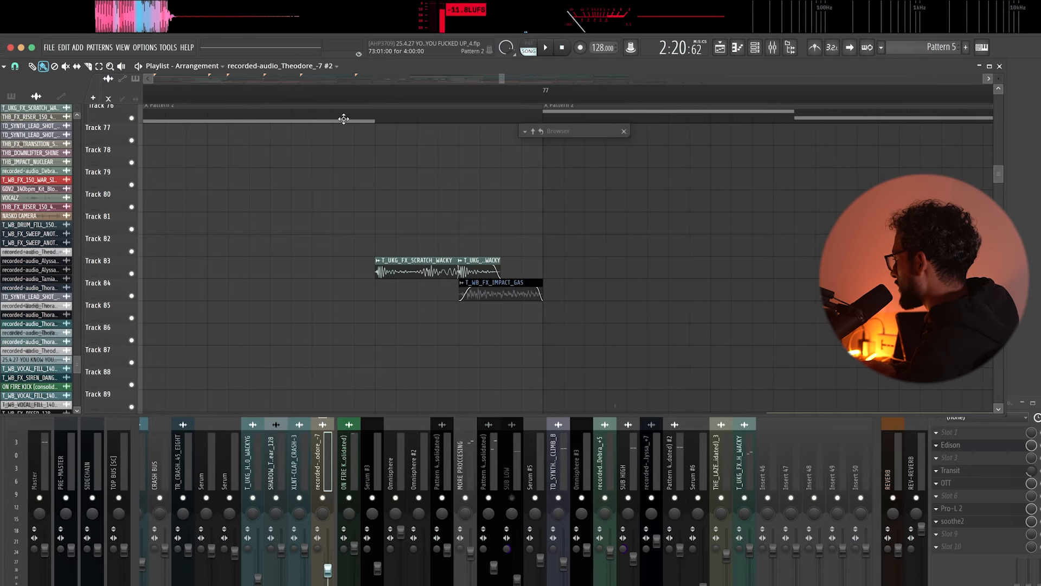
{"action": "left_click", "coordinate": [375, 102]}
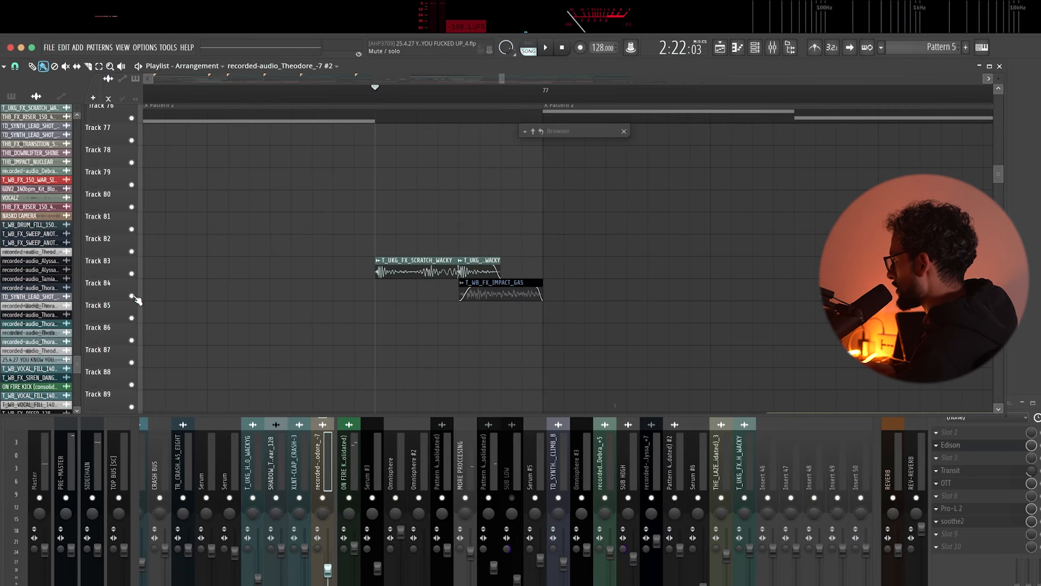
{"action": "key", "text": "space"}
{"action": "key", "text": "space"}
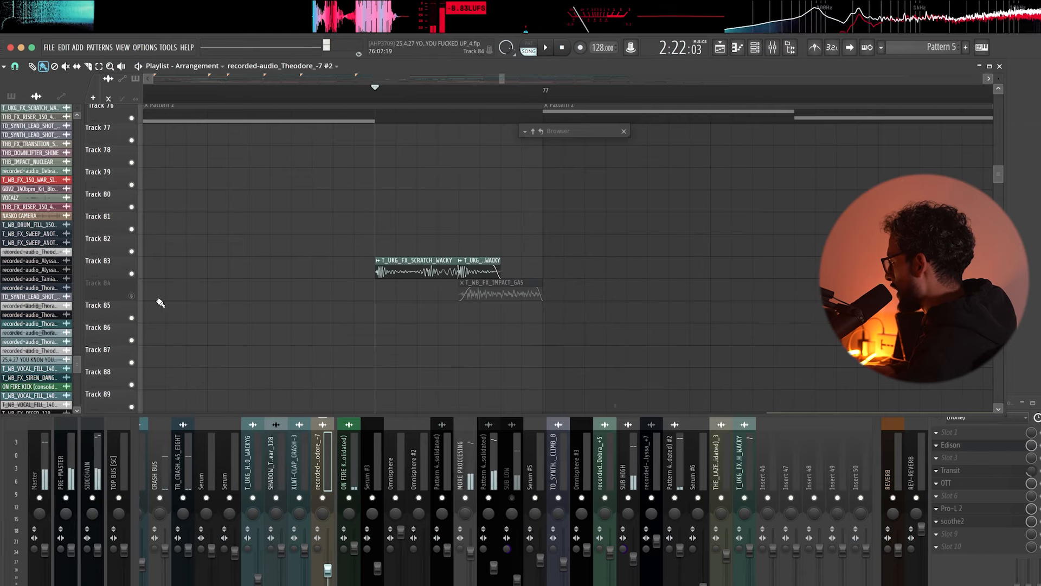
{"action": "left_click", "coordinate": [135, 297]}
Step: Preview the T_WB_FX_IMPACT_GAS sample in its settings and replay the complete fill before bar 77
{"action": "double_click", "coordinate": [492, 296]}
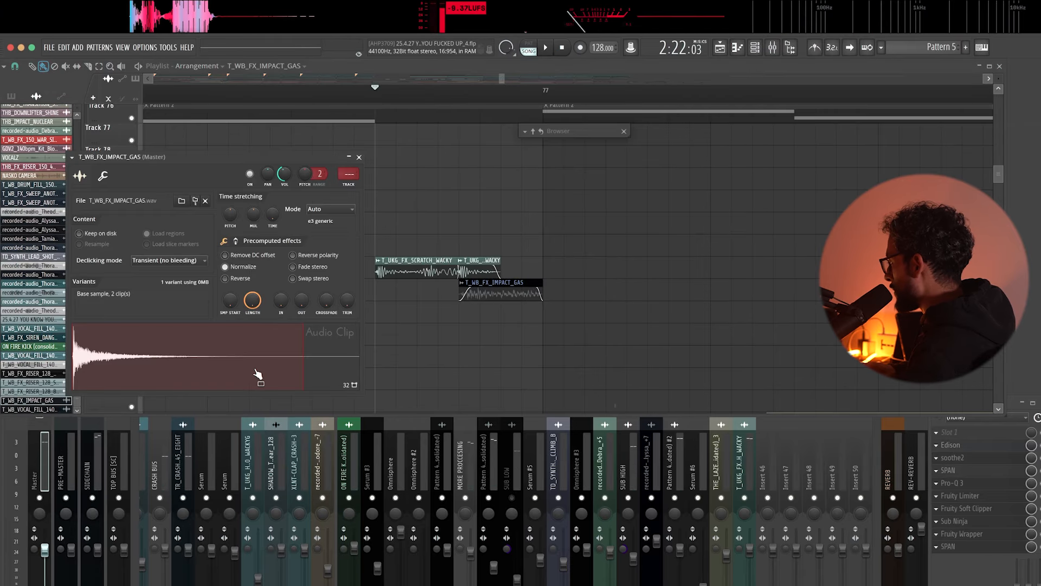
{"action": "left_click", "coordinate": [268, 370]}
{"action": "key", "text": "Escape"}
{"action": "key", "text": "space"}
{"action": "key", "text": "space"}
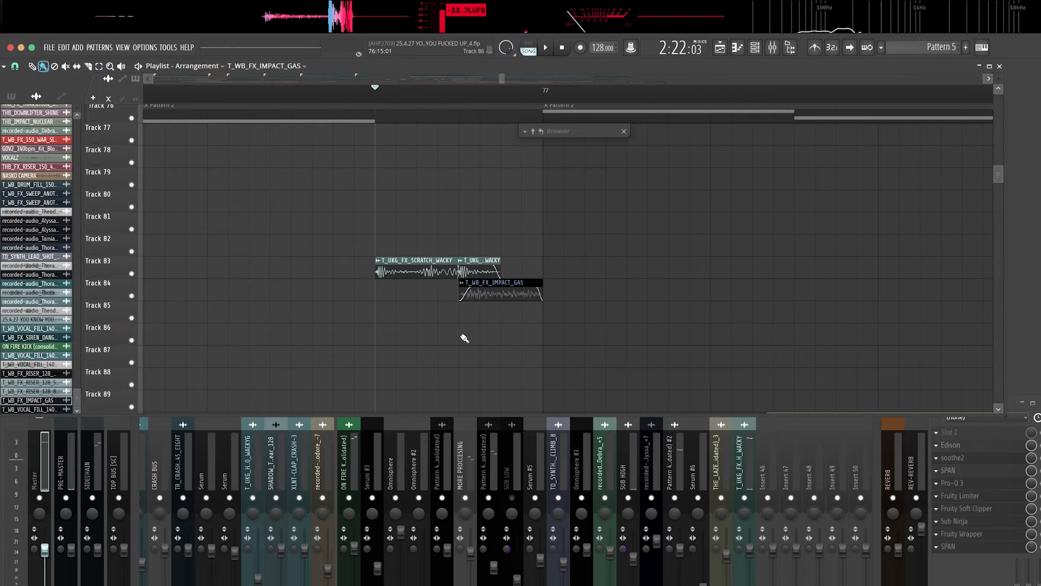
Step: Play the second drop across bar 77 to hear how the scratch and impact fill leads in
{"action": "scroll", "coordinate": [464, 338], "scroll_direction": "down", "scroll_amount": 2}
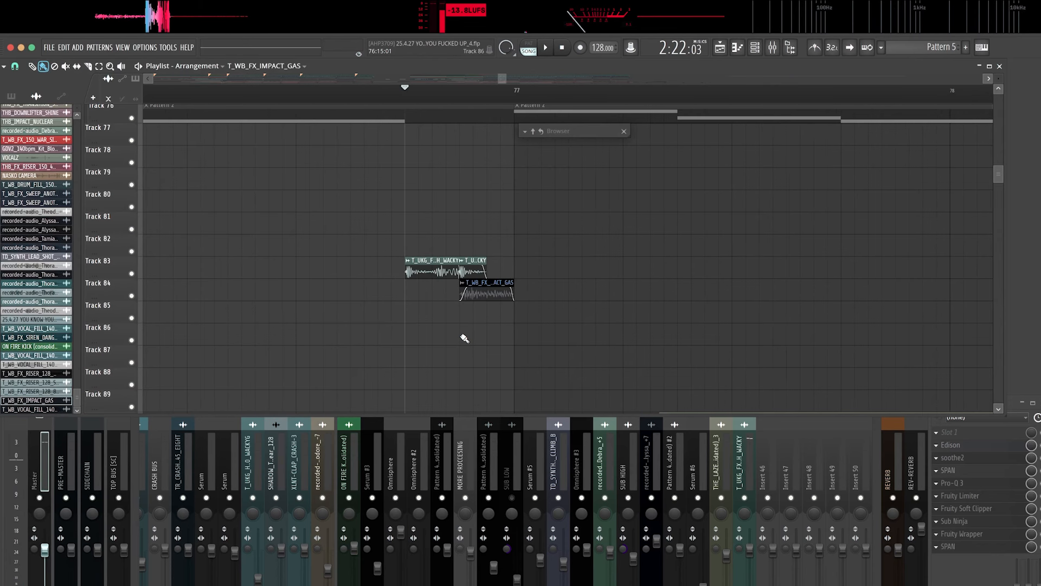
{"action": "key", "text": "space"}
{"action": "key", "text": "space"}
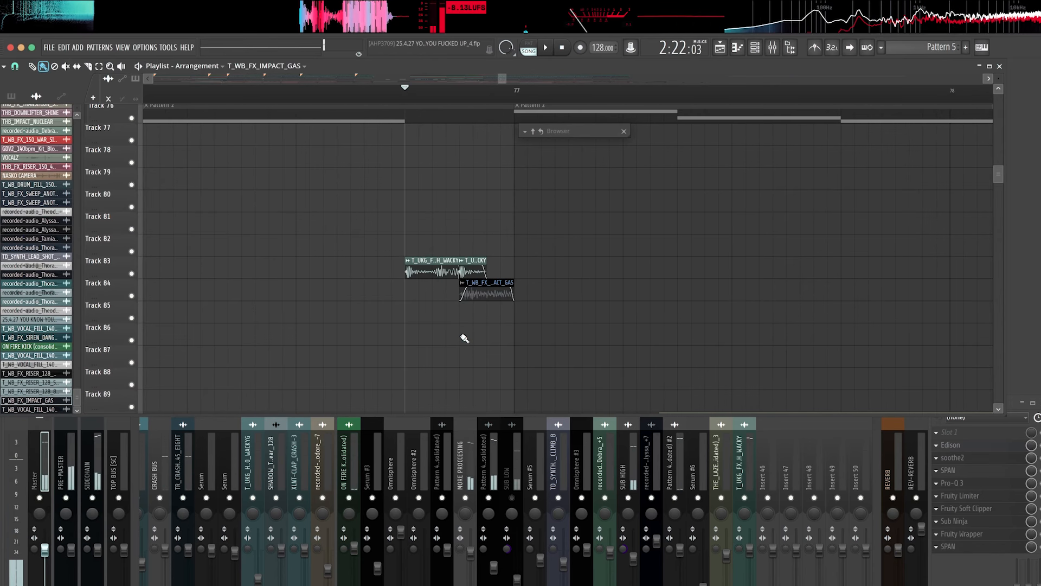
Step: Locate the break's vocal clips on Track 66 and select their mixer track, insert 27
{"action": "scroll", "coordinate": [653, 309], "scroll_direction": "down", "scroll_amount": 10}
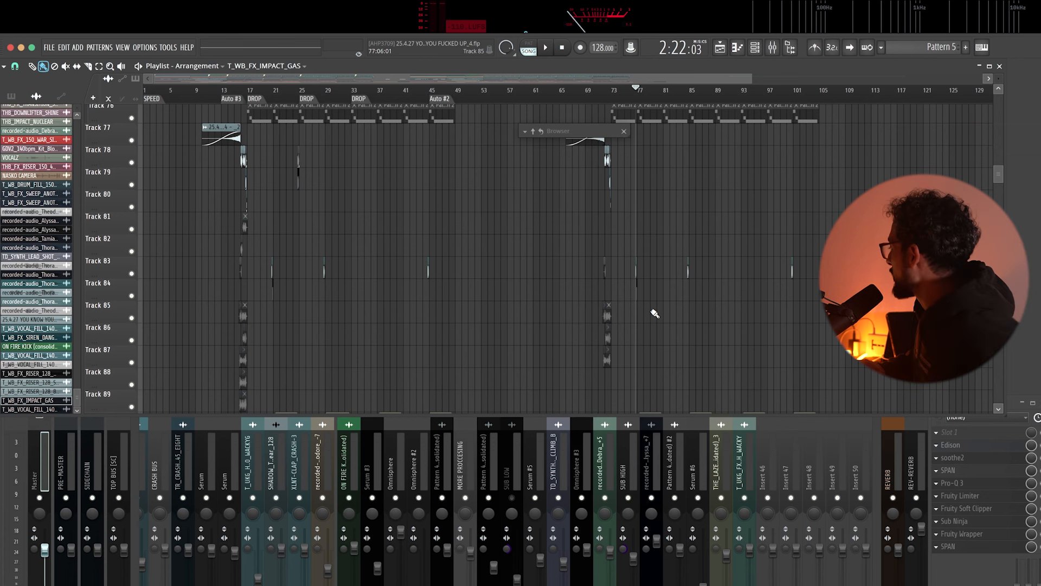
{"action": "scroll", "coordinate": [545, 230], "scroll_direction": "up", "scroll_amount": 5}
{"action": "scroll", "coordinate": [597, 325], "scroll_direction": "up", "scroll_amount": 3}
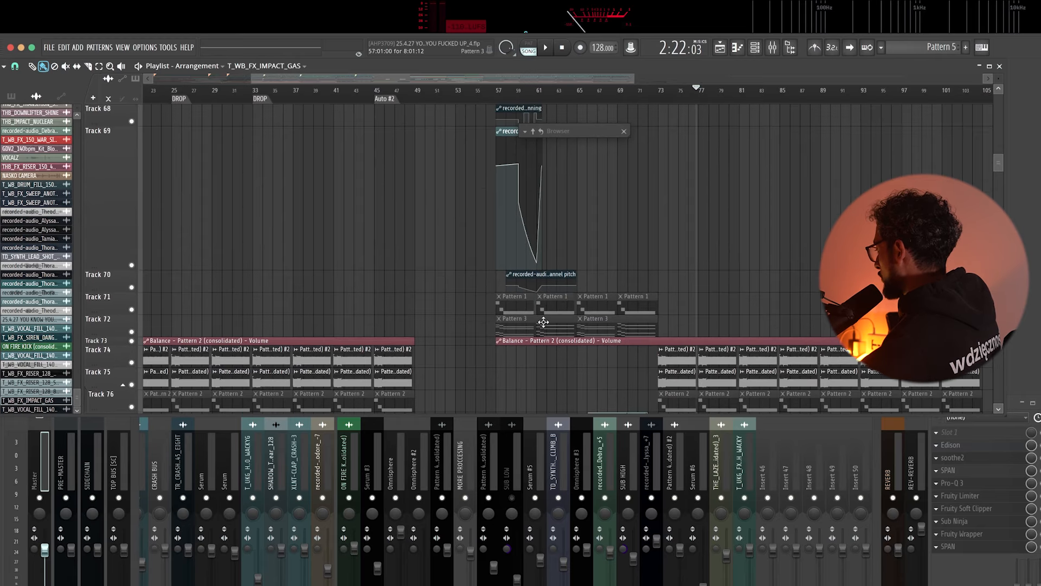
{"action": "scroll", "coordinate": [607, 293], "scroll_direction": "up", "scroll_amount": 3}
{"action": "scroll", "coordinate": [382, 362], "scroll_direction": "up", "scroll_amount": 5}
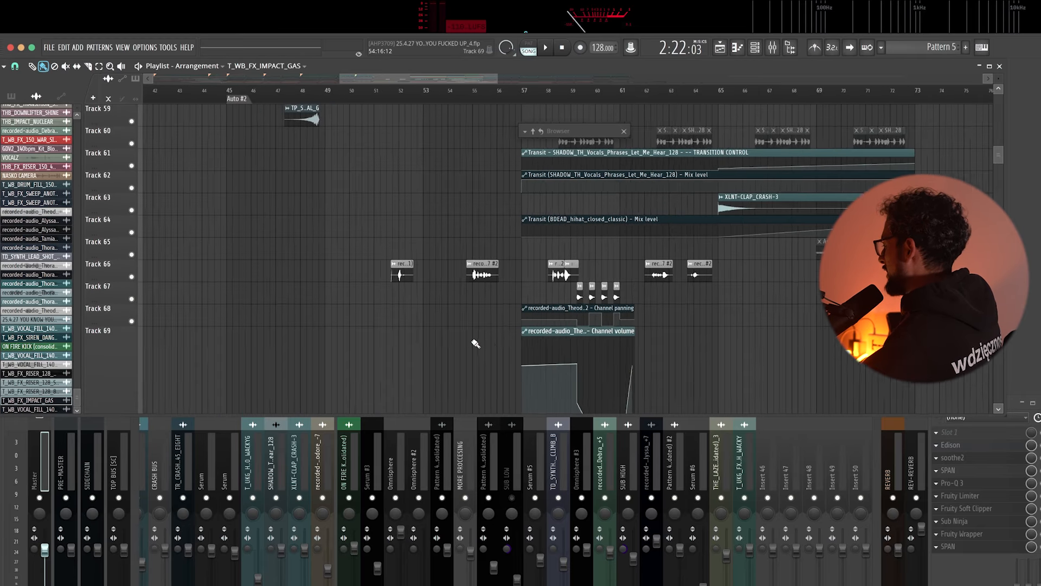
{"action": "left_click", "coordinate": [629, 465]}
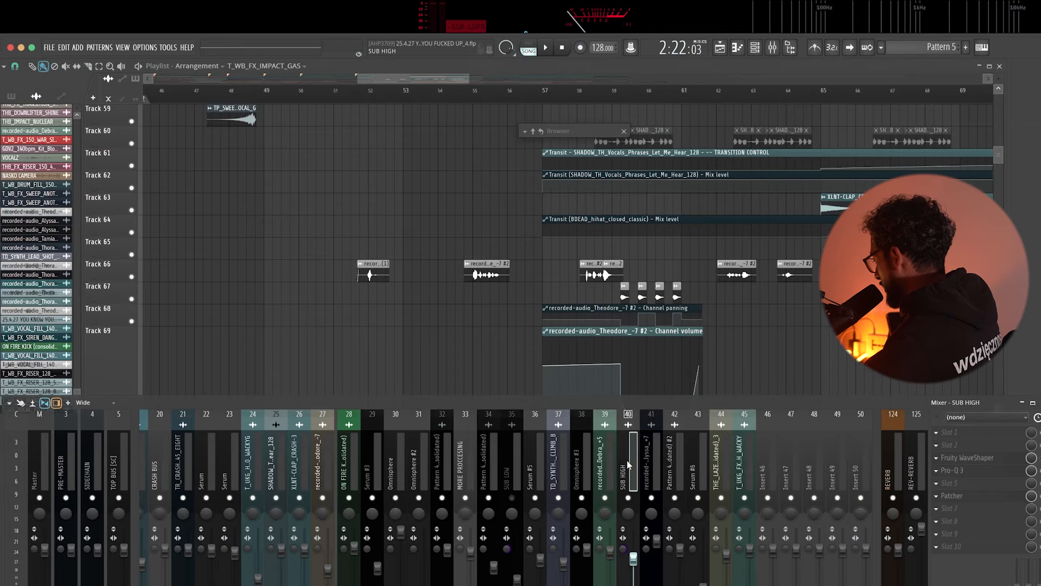
{"action": "left_click", "coordinate": [488, 461]}
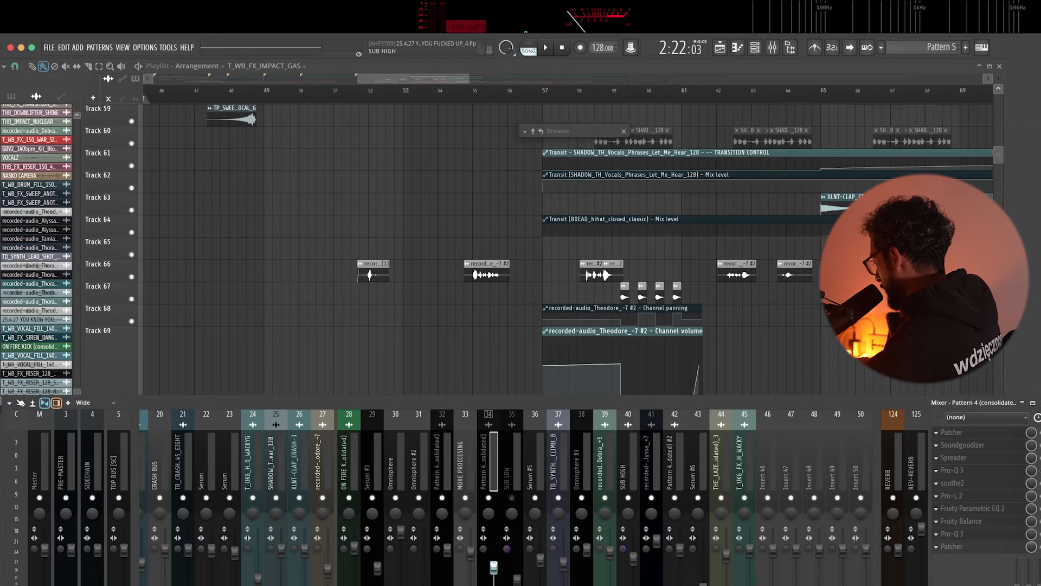
{"action": "left_click", "coordinate": [653, 585]}
{"action": "left_click", "coordinate": [909, 431]}
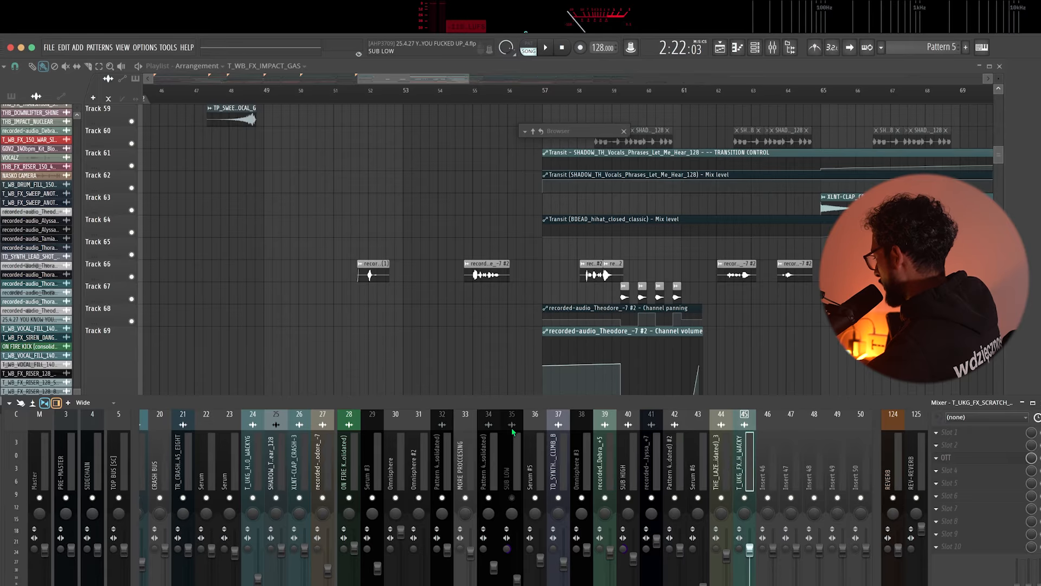
{"action": "left_click", "coordinate": [332, 477]}
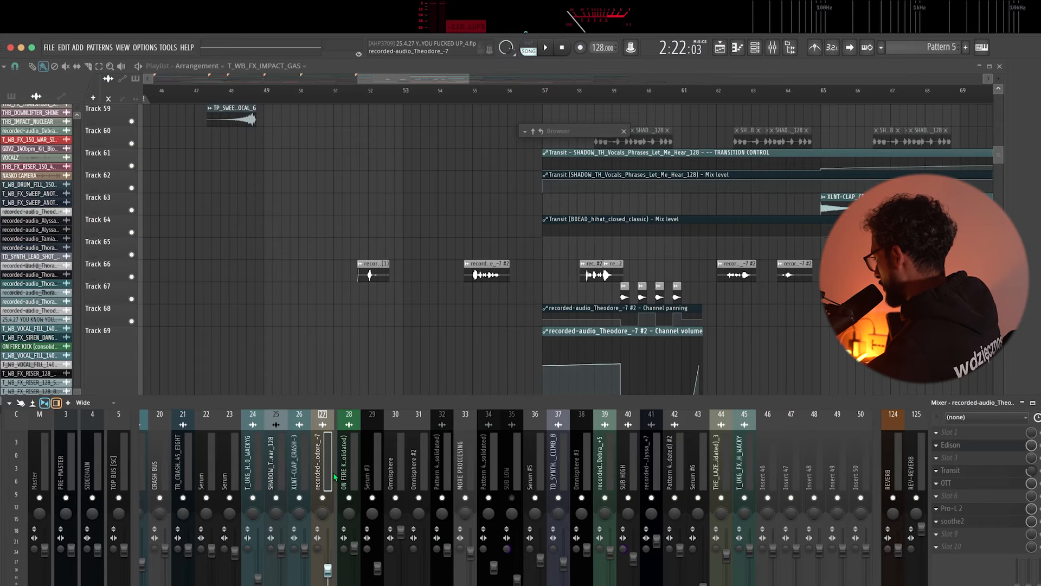
Step: Add ValhallaRoom after Edison on insert 27, followed by a second Edison
{"action": "left_click", "coordinate": [962, 457]}
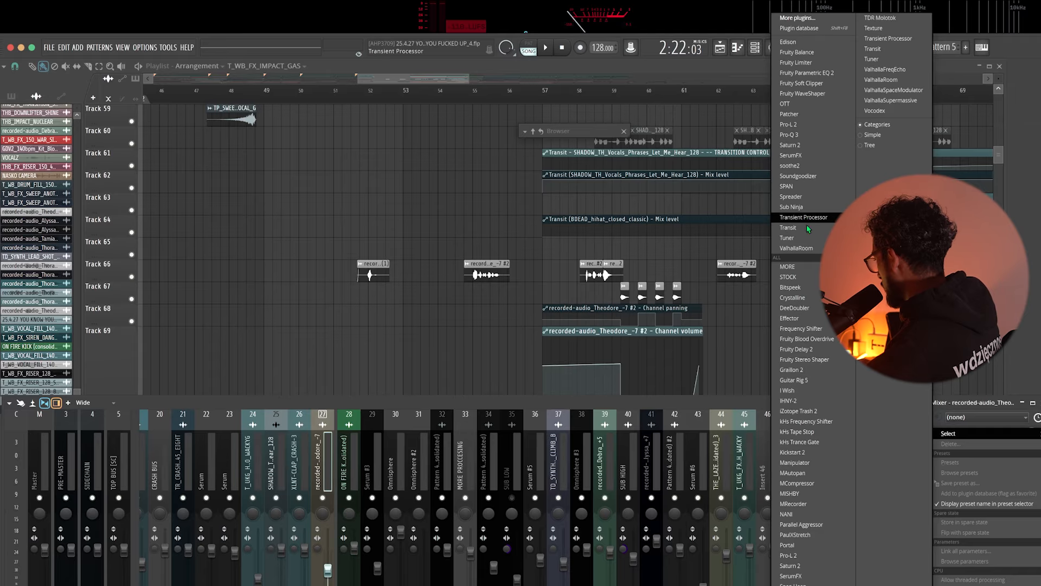
{"action": "left_click", "coordinate": [811, 248]}
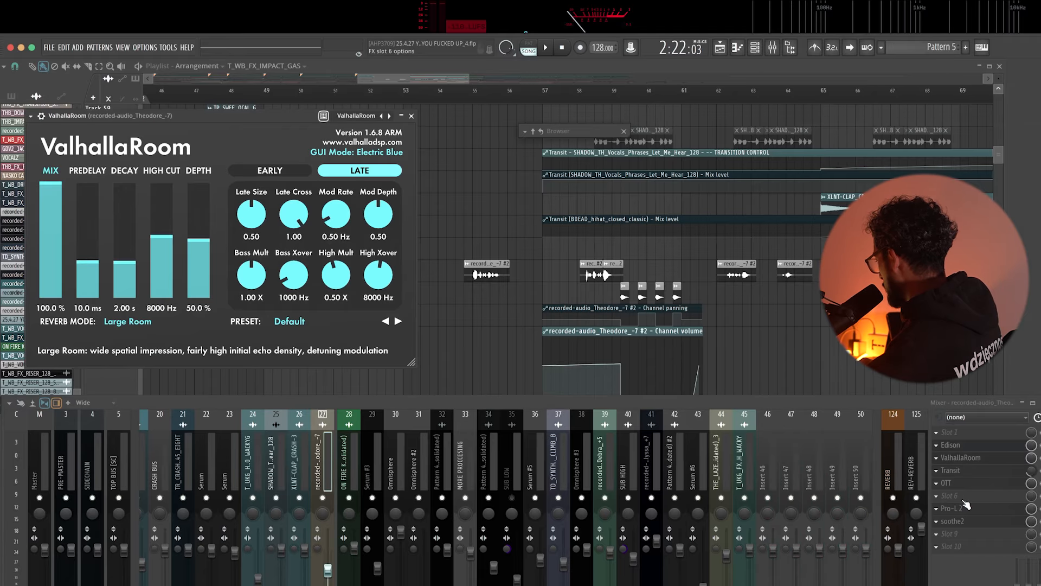
{"action": "left_click", "coordinate": [965, 473]}
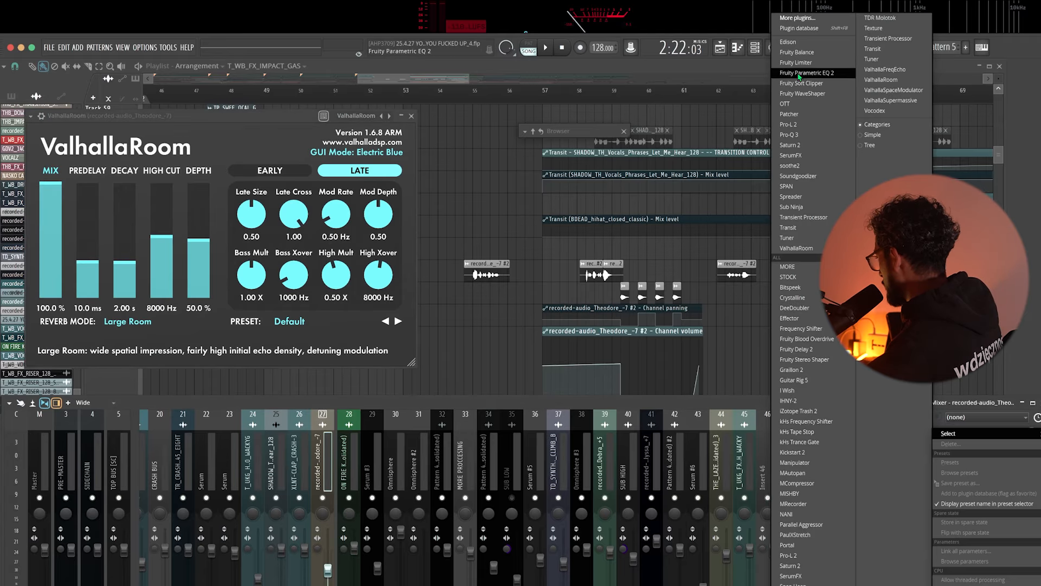
{"action": "left_click", "coordinate": [790, 42]}
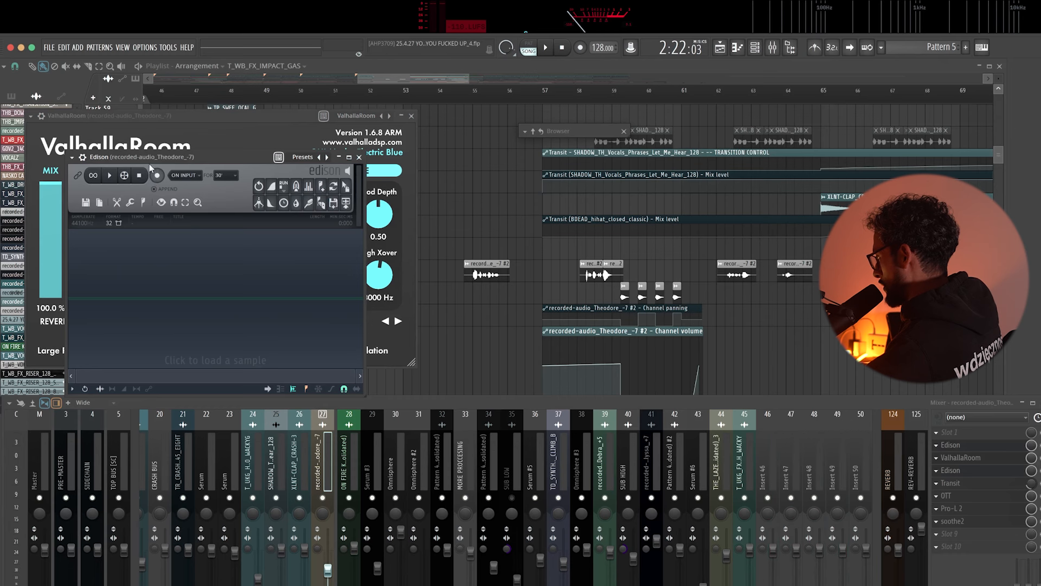
Step: Set ValhallaRoom's decay to 38.31 s, high cut to 13160 Hz and depth to 85.8 %
{"action": "left_click_drag", "start_coordinate": [149, 160], "coordinate": [150, 312]}
{"action": "left_click", "coordinate": [158, 197]}
{"action": "left_click", "coordinate": [198, 200]}
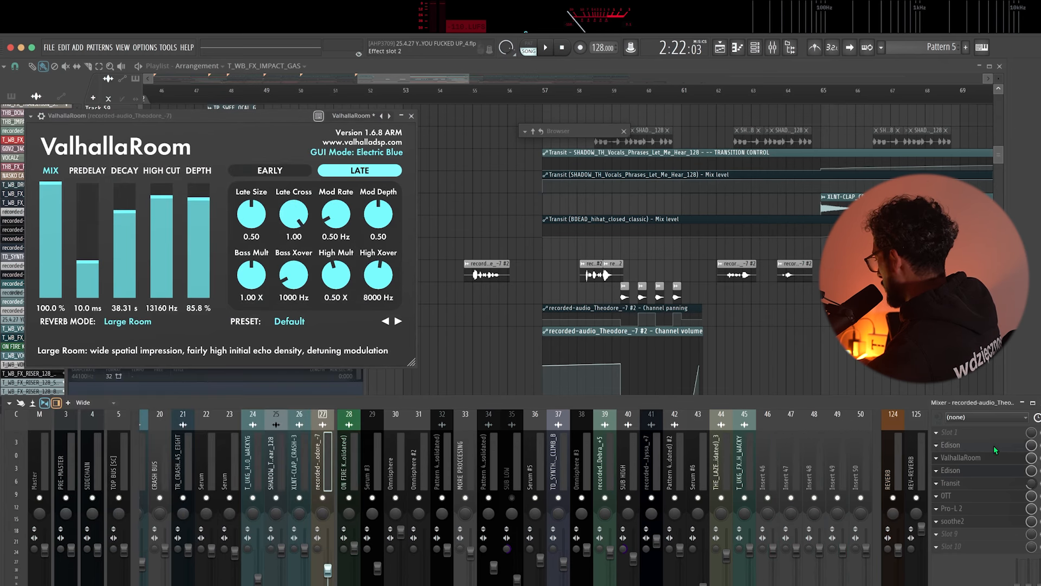
Step: Arm the second Edison for recording and reverse the whole vocal sample in the first Edison
{"action": "left_click", "coordinate": [980, 468]}
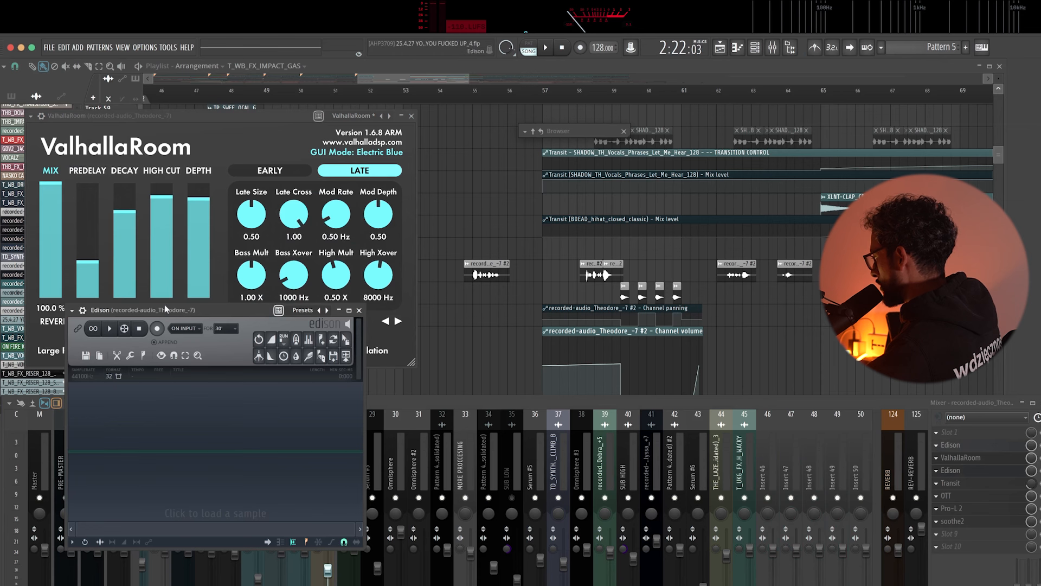
{"action": "left_click", "coordinate": [968, 444]}
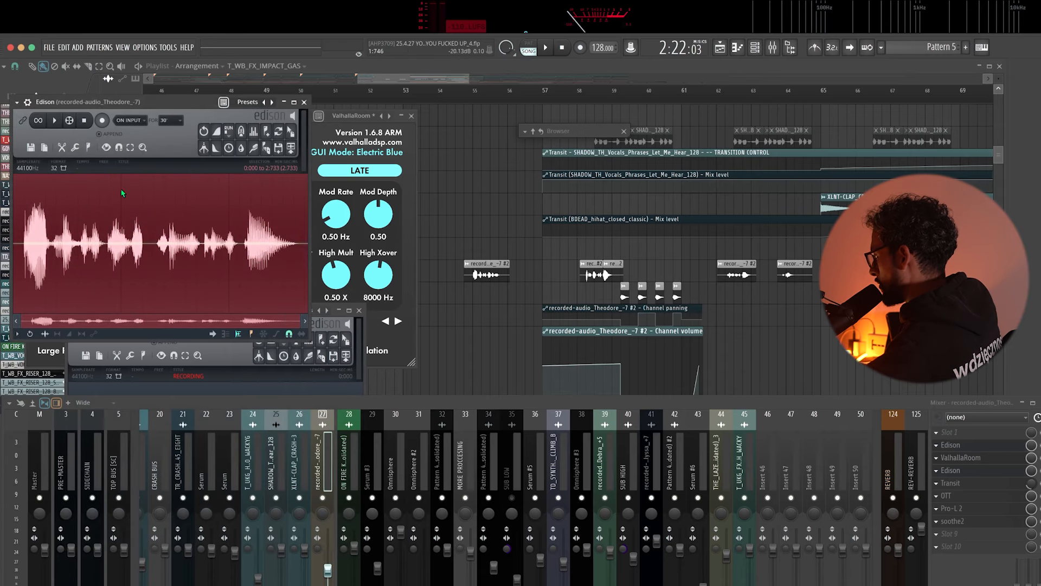
{"action": "left_click", "coordinate": [75, 147]}
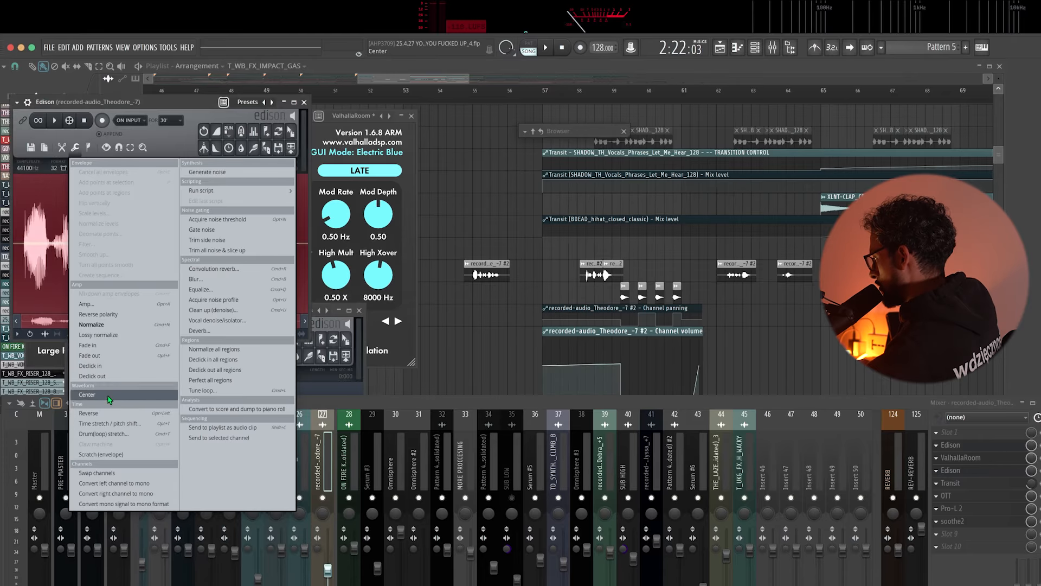
{"action": "left_click", "coordinate": [109, 413]}
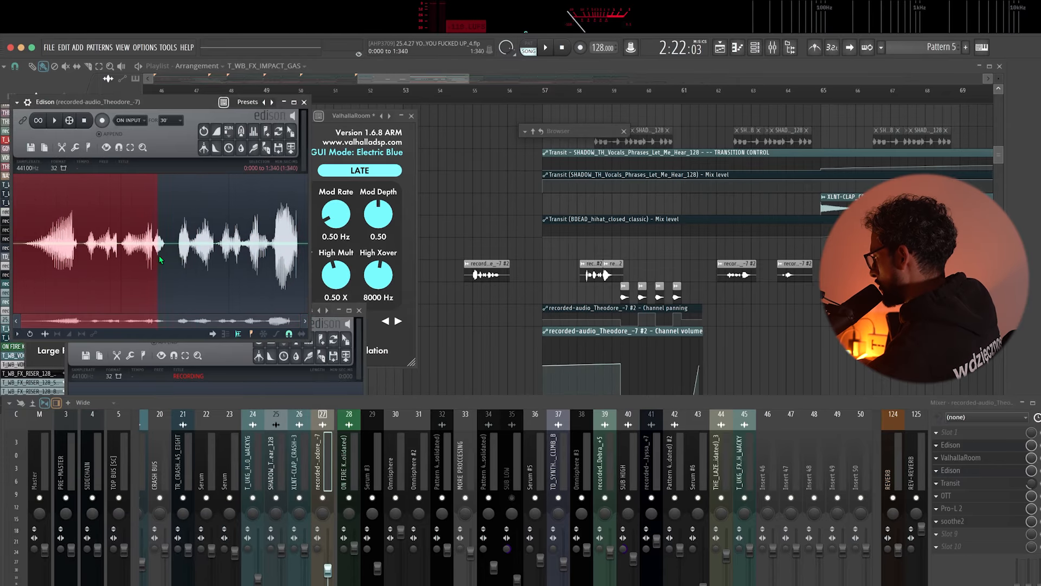
Step: Play both halves of the reversed vocal separately, record their reverb tails in the second Edison, and stop the recording
{"action": "key", "text": "space"}
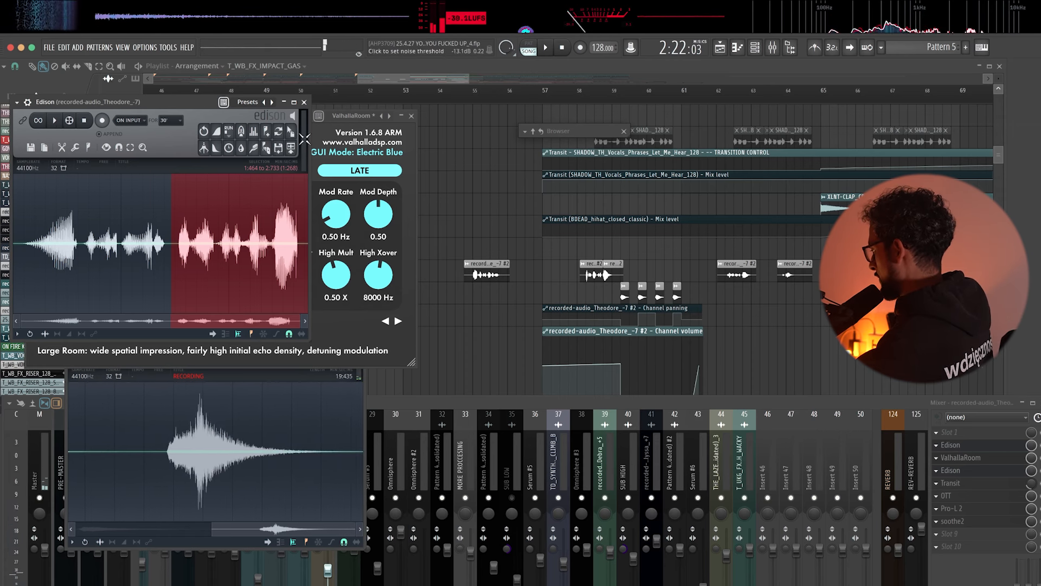
{"action": "left_click", "coordinate": [232, 374]}
{"action": "left_click", "coordinate": [157, 329]}
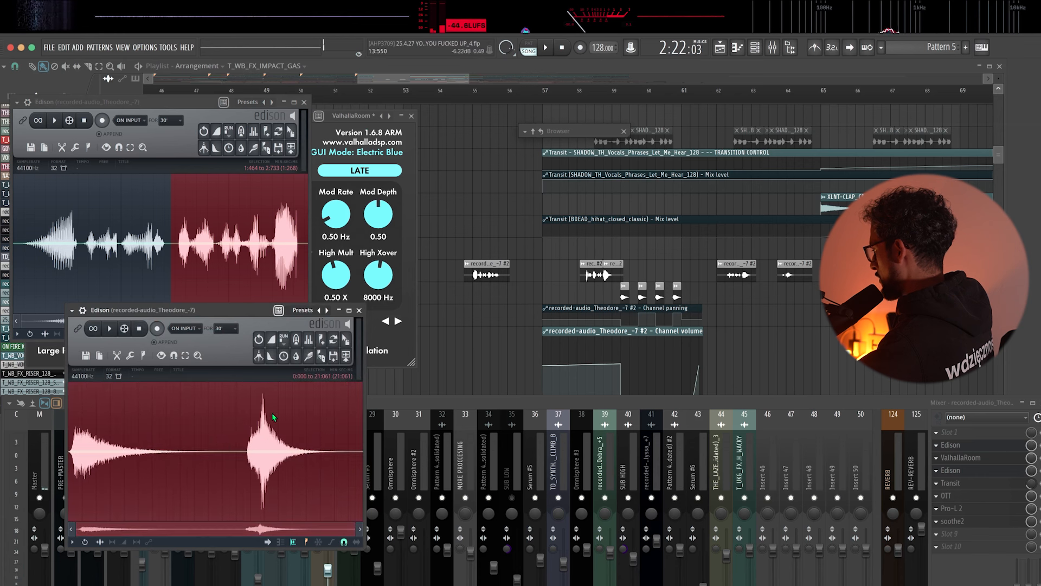
Step: Place the recorded reverb on Track 65, reversed and split to swell into the bar 55 vocal, with a fade-out of about 0.53 s
{"action": "left_click_drag", "start_coordinate": [350, 341], "coordinate": [541, 250]}
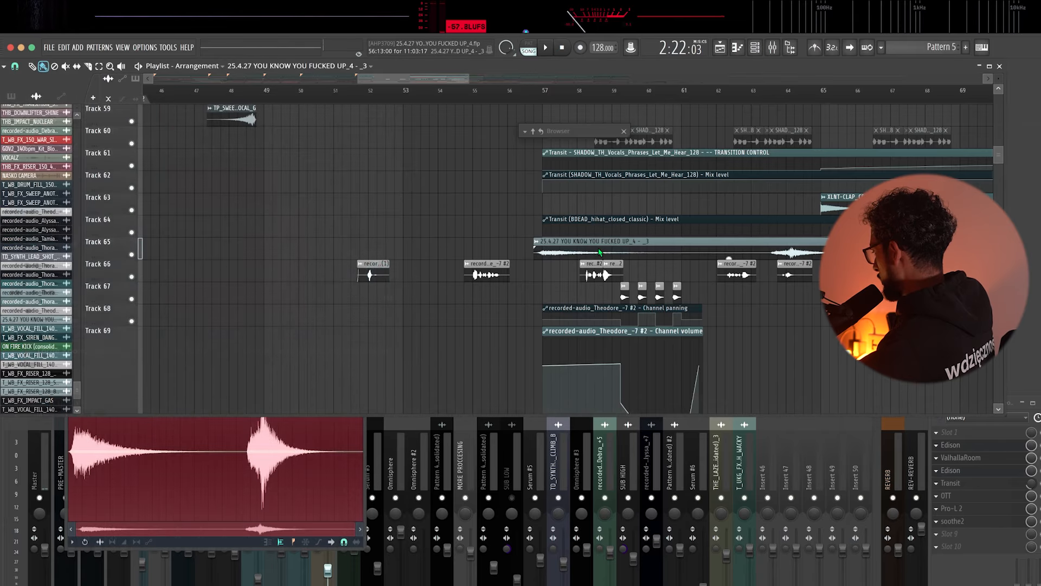
{"action": "left_click", "coordinate": [268, 306]}
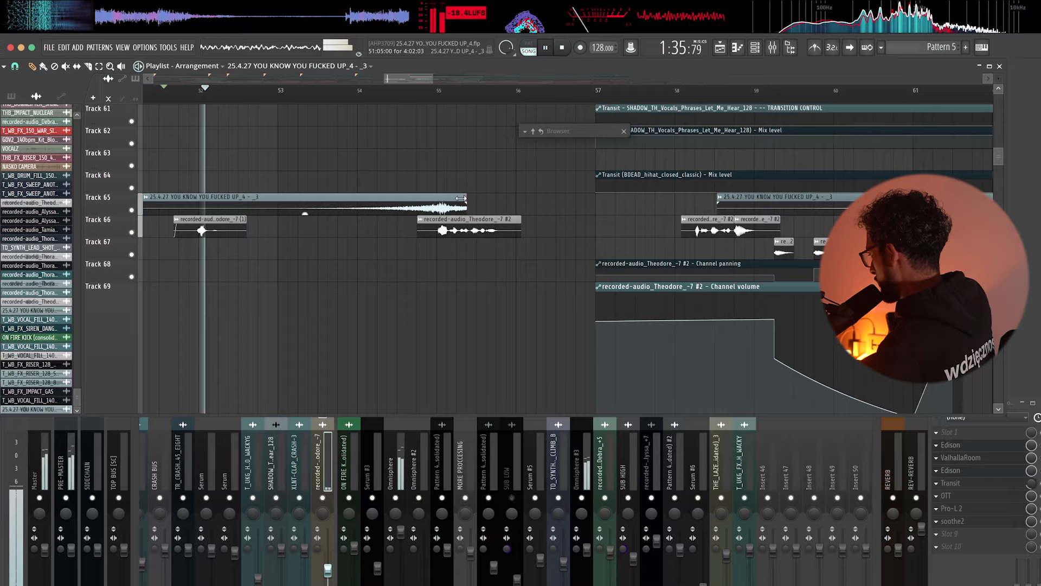
{"action": "mouse_move", "coordinate": [461, 198]}
{"action": "left_mouse_down"}
{"action": "mouse_move", "coordinate": [440, 203]}
{"action": "mouse_move", "coordinate": [450, 212]}
{"action": "left_mouse_up"}
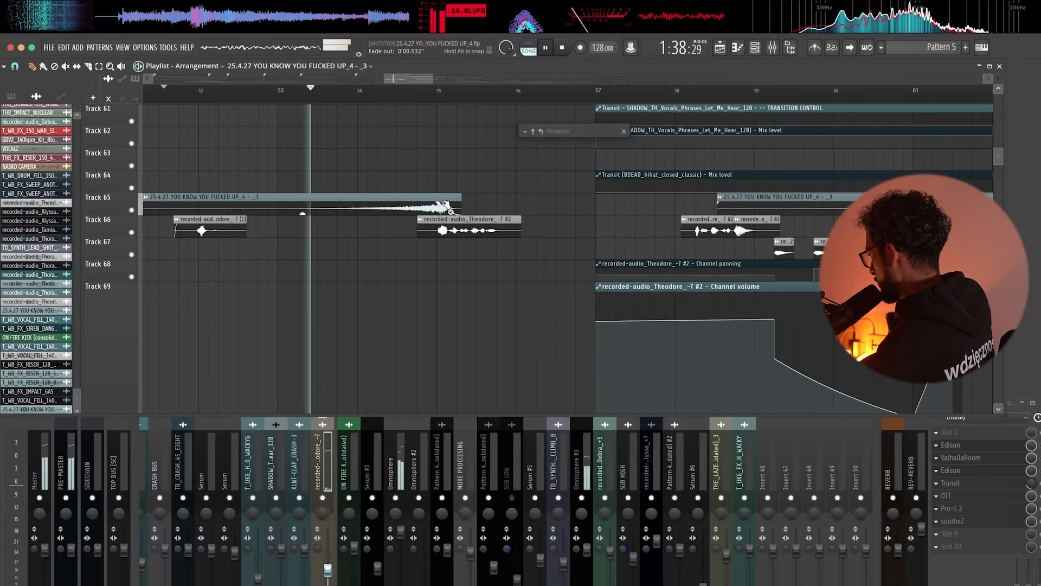
Step: Move the second reverb clip on Track 65 to overlap the first from just before bar 54, and set its gain to -4.6 dB
{"action": "scroll", "coordinate": [338, 212], "scroll_direction": "down", "scroll_amount": 1}
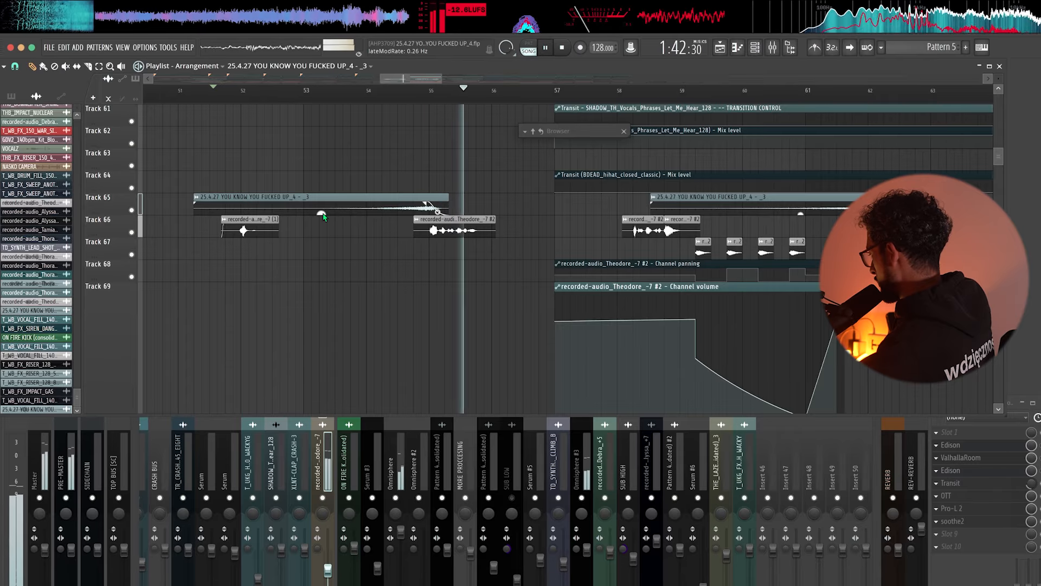
{"action": "left_click_drag", "start_coordinate": [811, 199], "coordinate": [508, 201]}
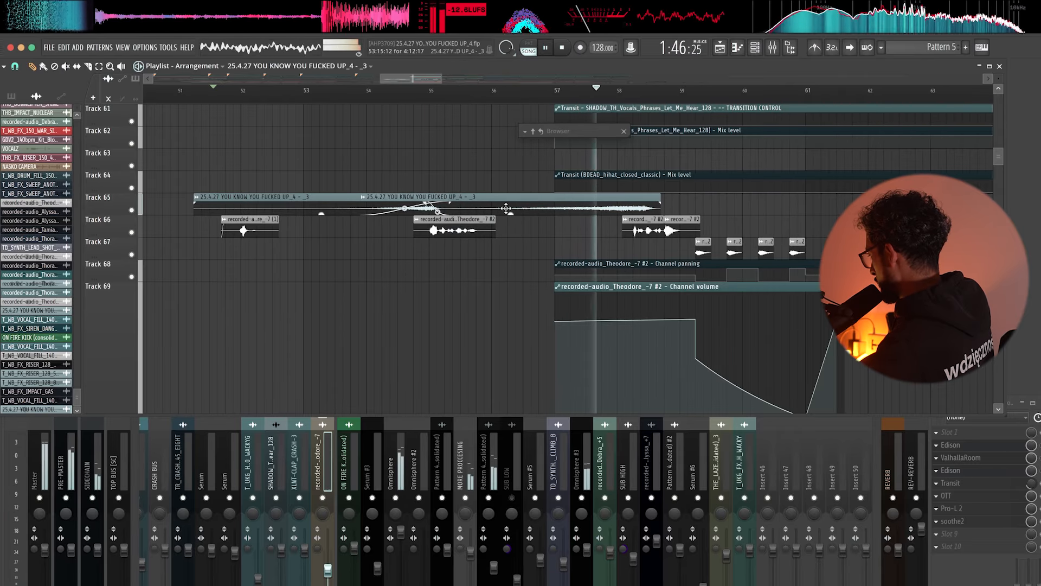
{"action": "left_click", "coordinate": [510, 206], "text": "ctrl"}
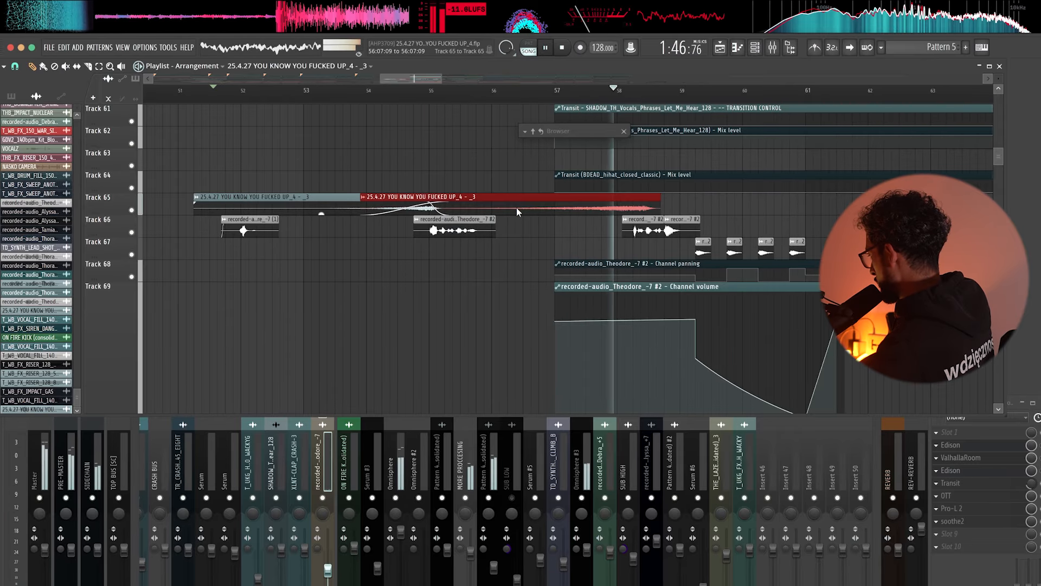
{"action": "left_click", "coordinate": [359, 200]}
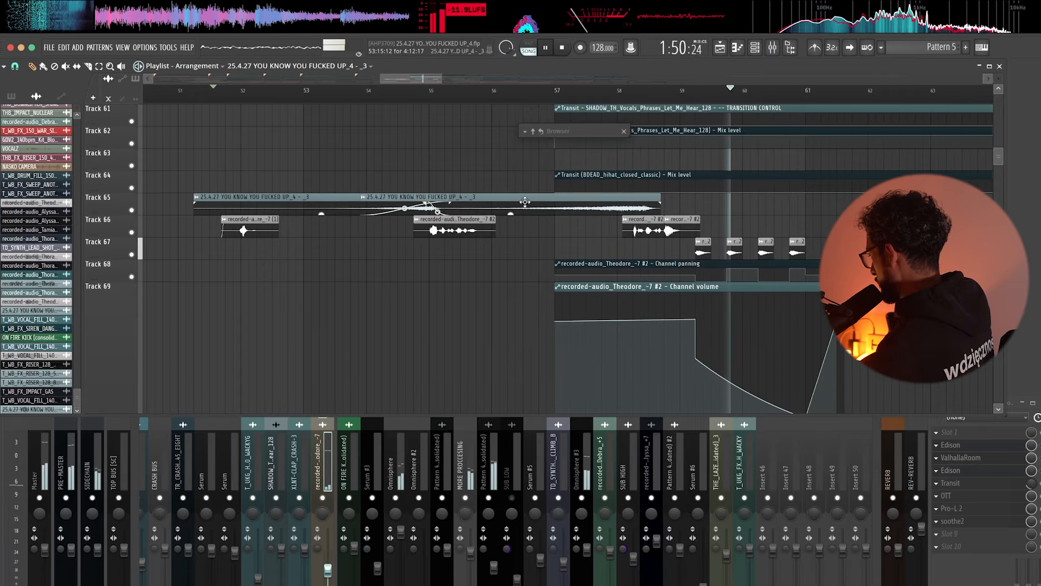
{"action": "key", "text": "space"}
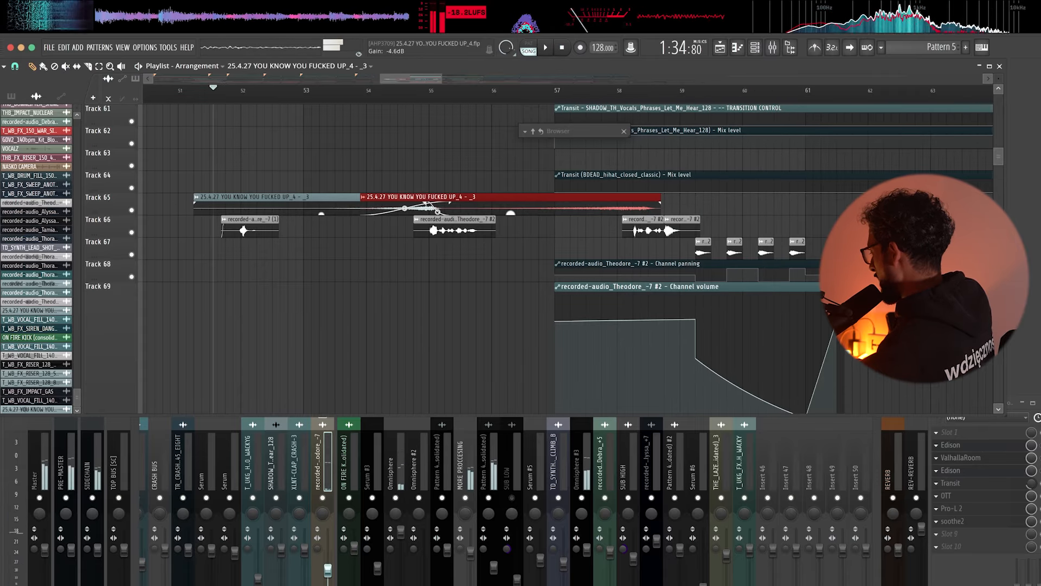
Step: Save the project with the new reverse-reverb clips in the break
{"action": "scroll", "coordinate": [512, 282], "scroll_direction": "down", "scroll_amount": 4}
{"action": "key", "text": "ctrl+s"}
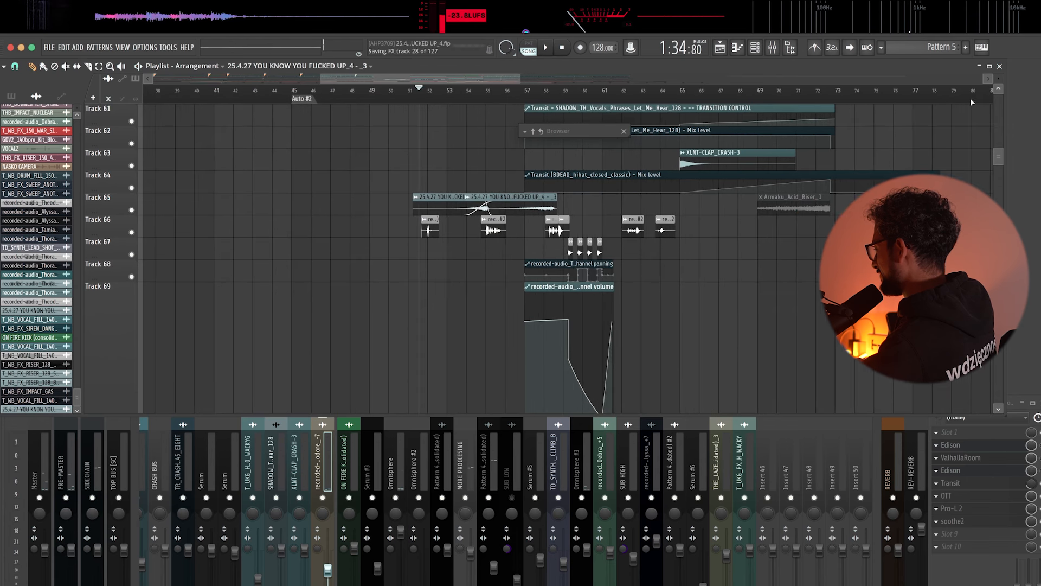
{"action": "scroll", "coordinate": [747, 174], "scroll_direction": "down", "scroll_amount": 10}
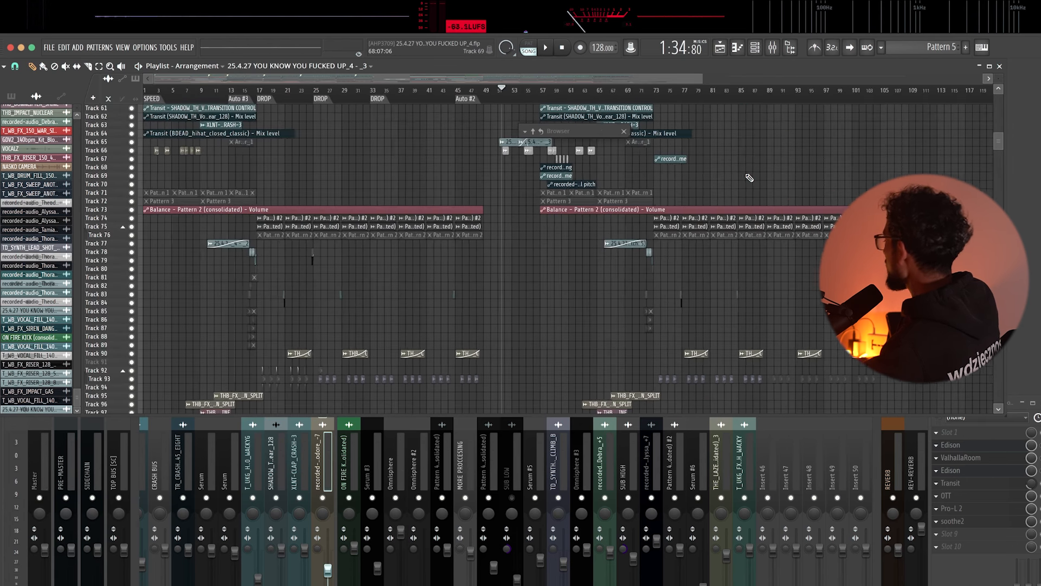